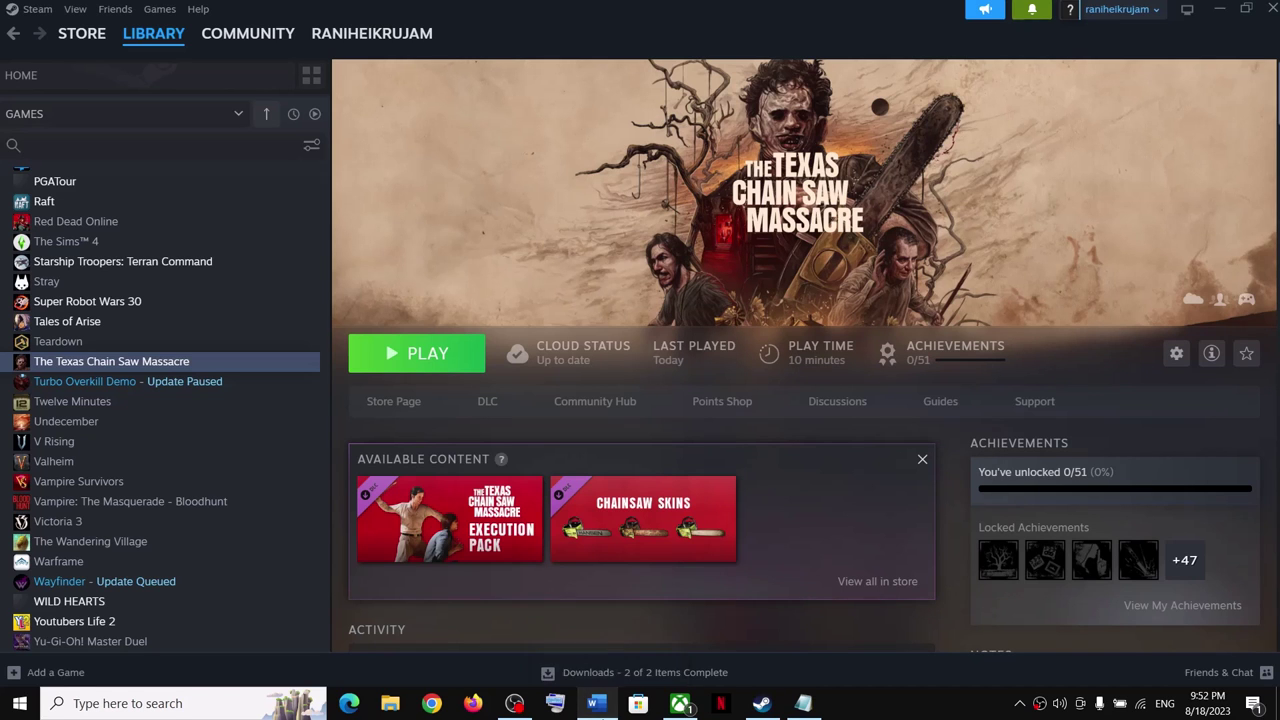
Bring up The Texas Chain Saw Massacre library page, showing 10 minutes played and 0/51 achievements
{"action": "left_click", "coordinate": [596, 703]}
Highlight the guide's 'Restart PC' step and check the Start power options without restarting
{"action": "left_click_drag", "start_coordinate": [180, 343], "coordinate": [403, 306]}
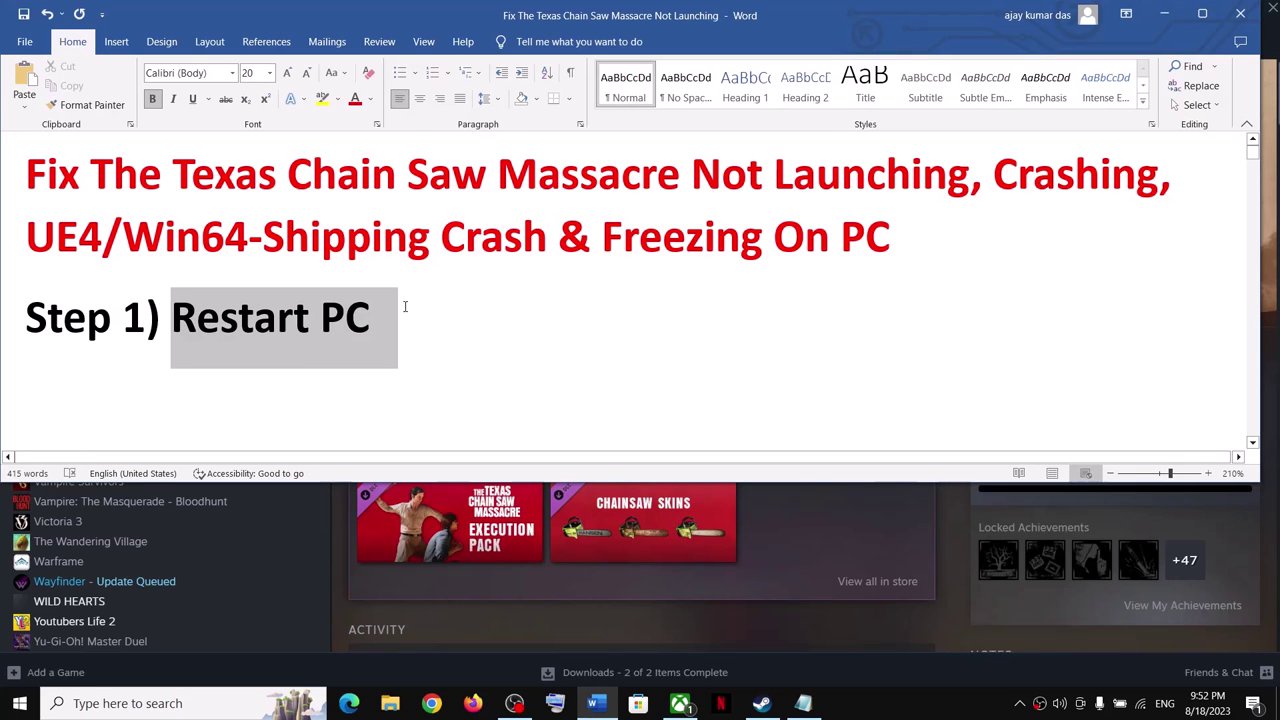
{"action": "left_click", "coordinate": [1175, 18]}
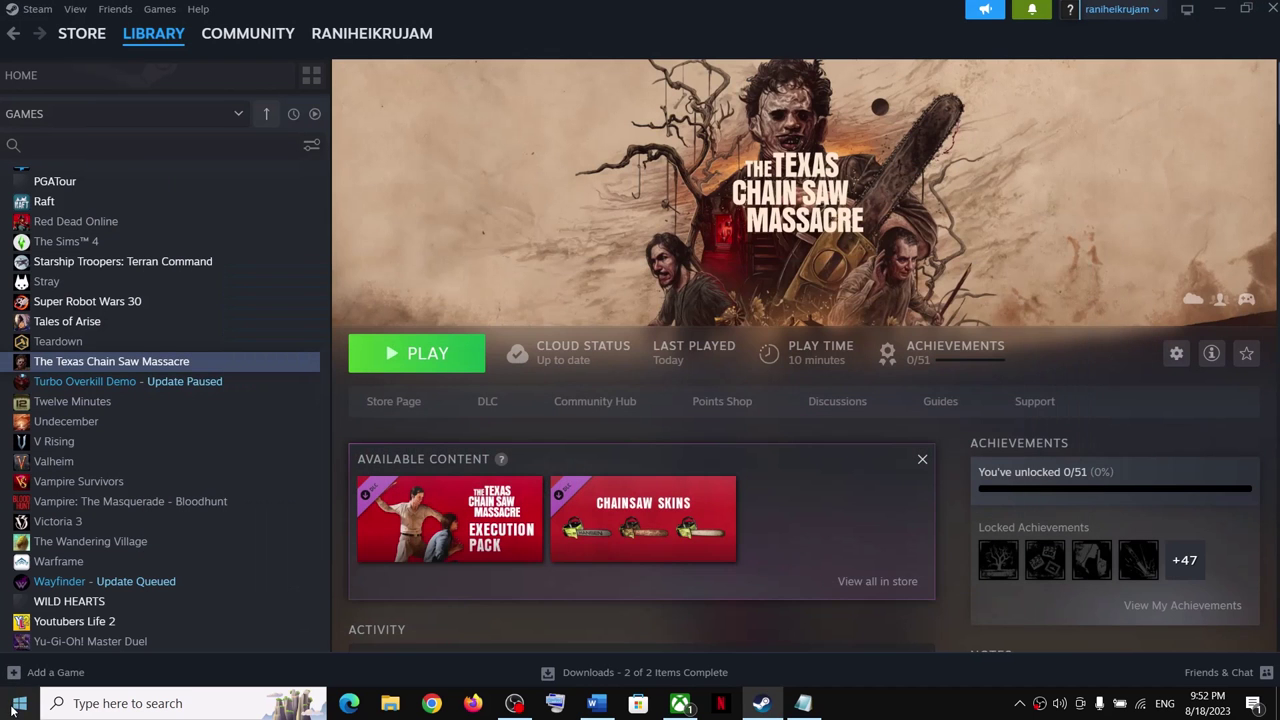
{"action": "left_click", "coordinate": [19, 700]}
{"action": "left_click", "coordinate": [20, 666]}
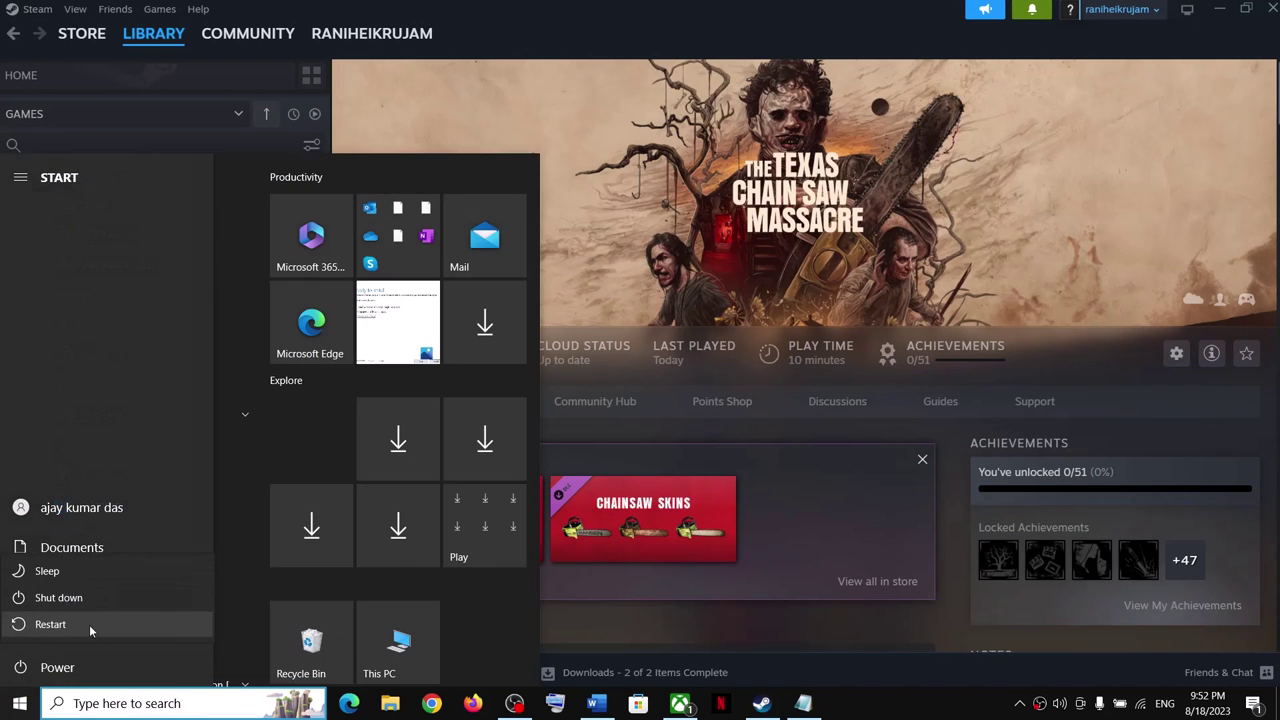
{"action": "key", "text": "Escape"}
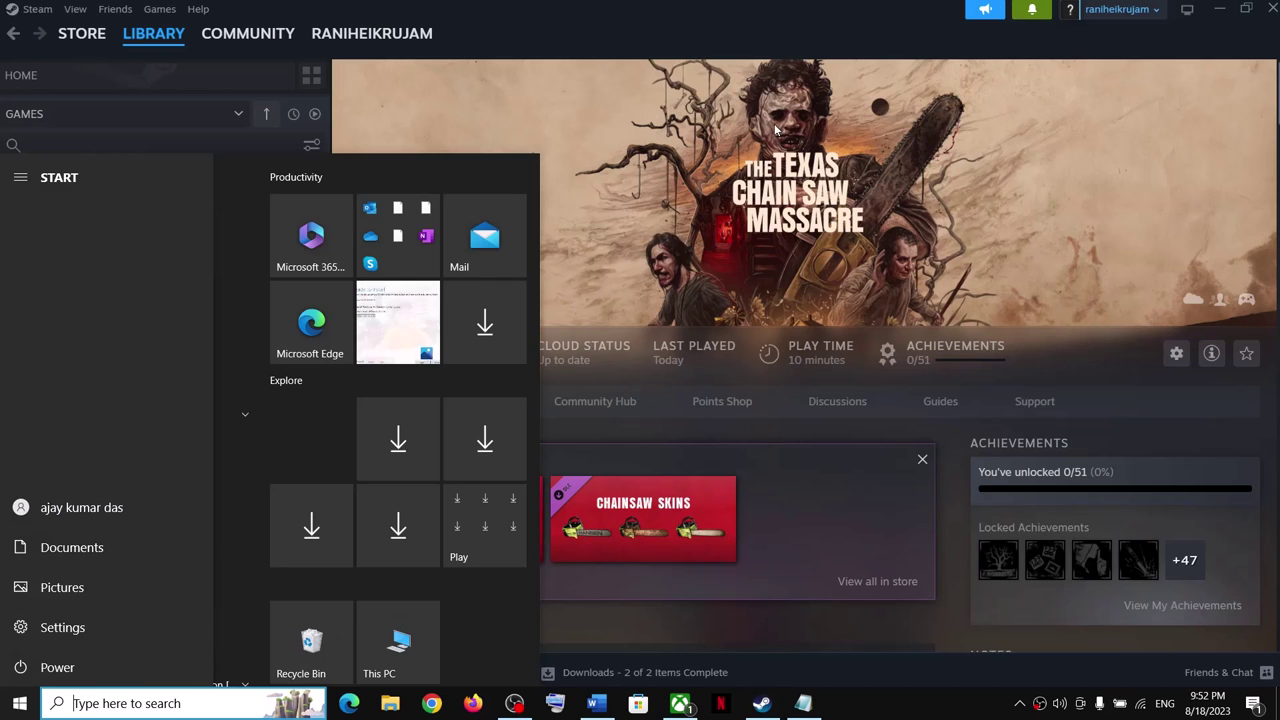
{"action": "key", "text": "Escape"}
Highlight Step 2's advice on closing overclocking apps like MSI Afterburner and uninstalling Vive VR software
{"action": "left_click", "coordinate": [596, 703]}
{"action": "scroll", "coordinate": [405, 441], "scroll_direction": "down", "scroll_amount": 5}
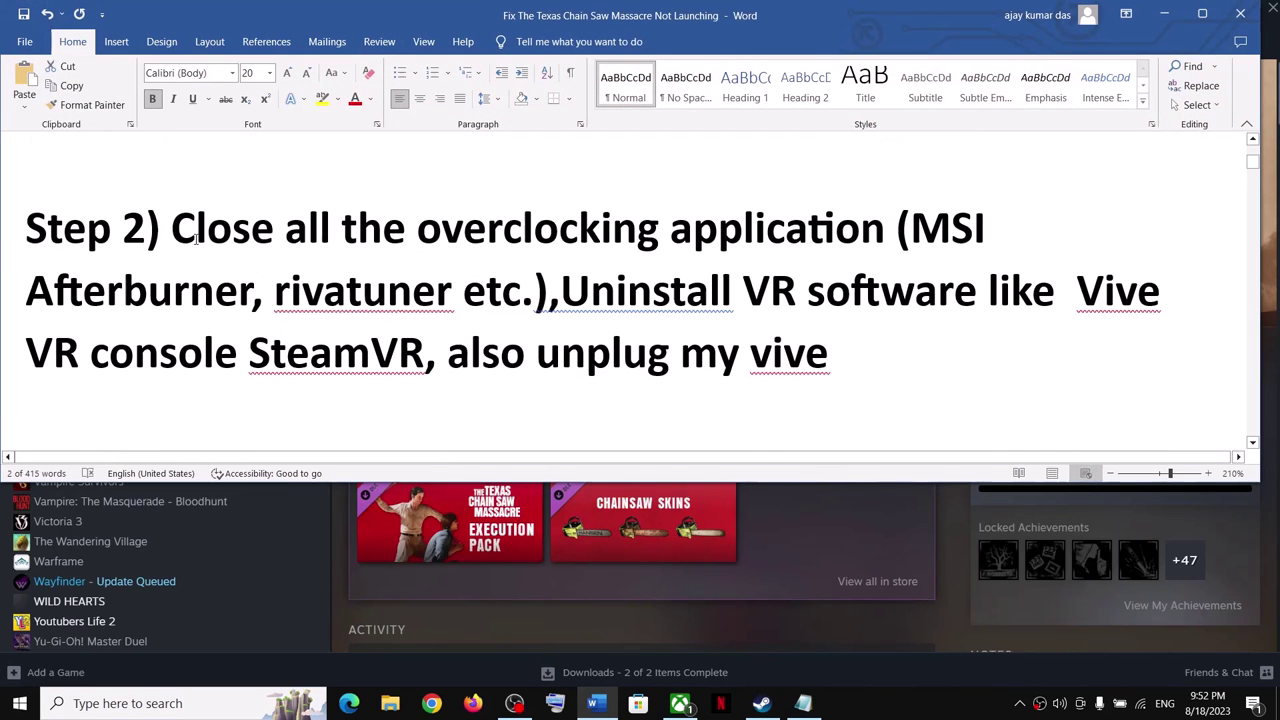
{"action": "left_click_drag", "start_coordinate": [172, 228], "coordinate": [772, 232]}
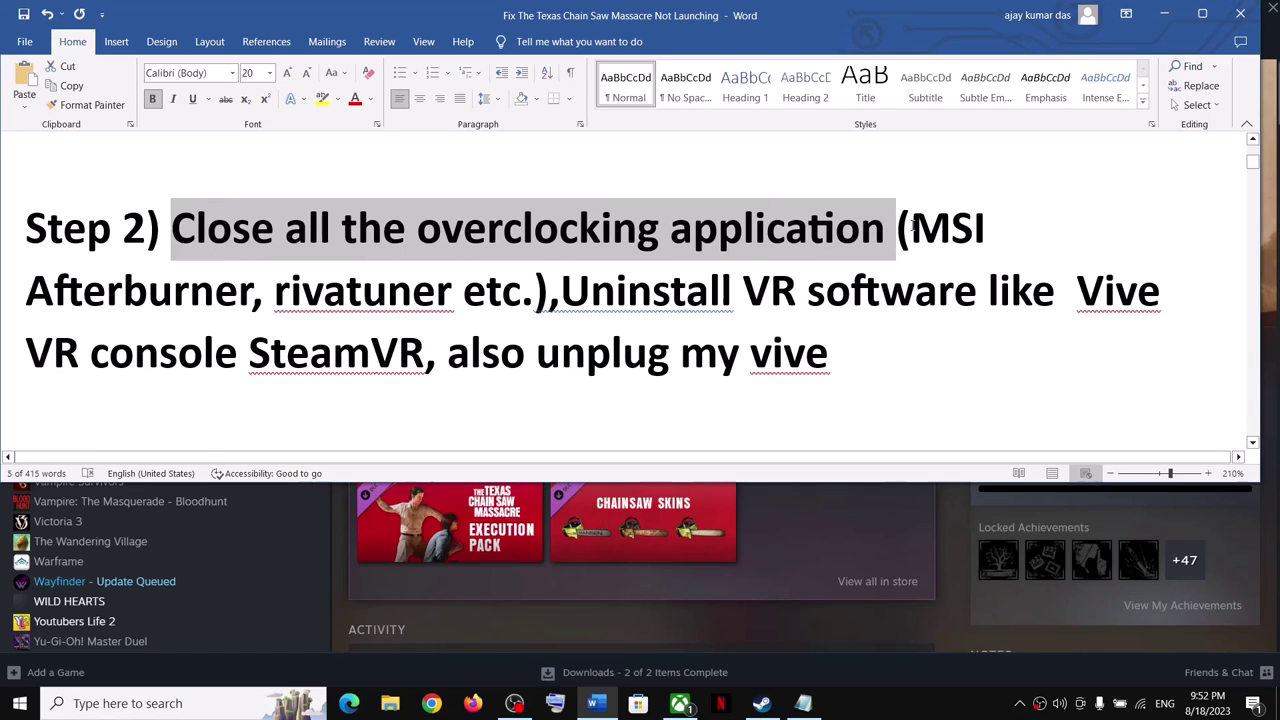
{"action": "left_click_drag", "start_coordinate": [912, 228], "coordinate": [425, 288]}
{"action": "left_click_drag", "start_coordinate": [217, 228], "coordinate": [965, 292]}
{"action": "left_click_drag", "start_coordinate": [560, 298], "coordinate": [985, 295]}
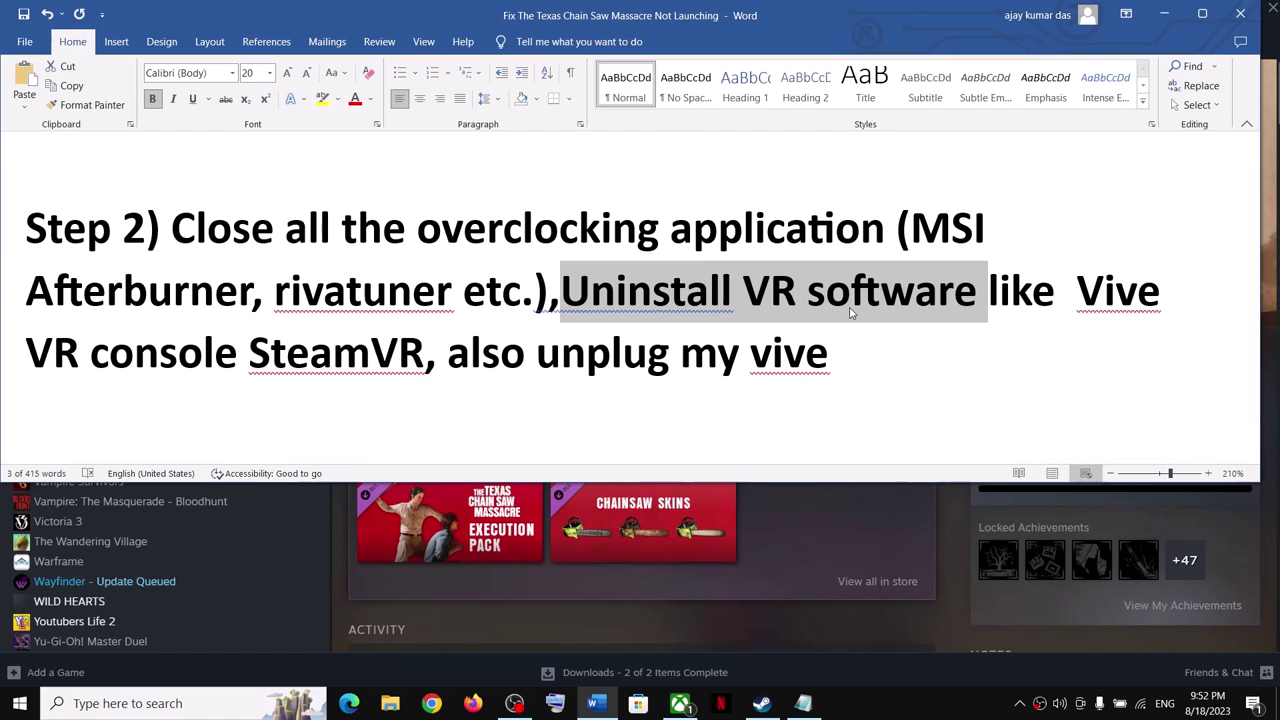
{"action": "left_click_drag", "start_coordinate": [1082, 289], "coordinate": [226, 364]}
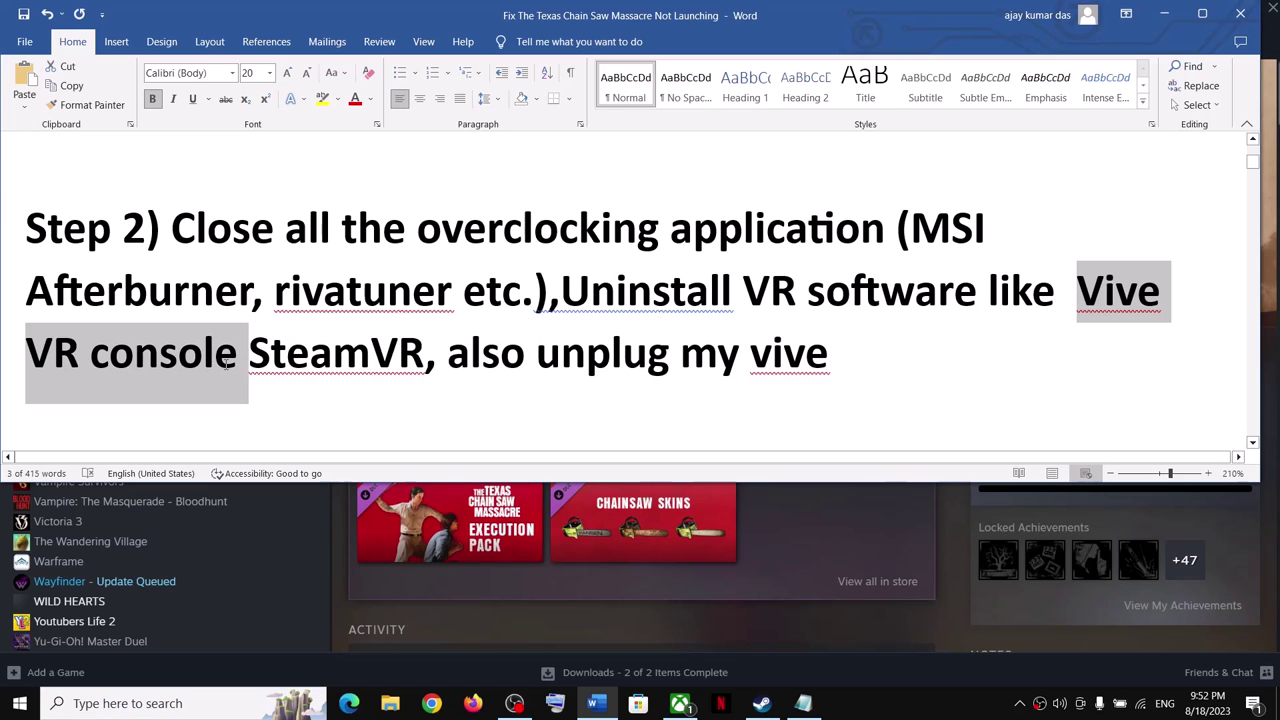
{"action": "left_click", "coordinate": [1164, 15]}
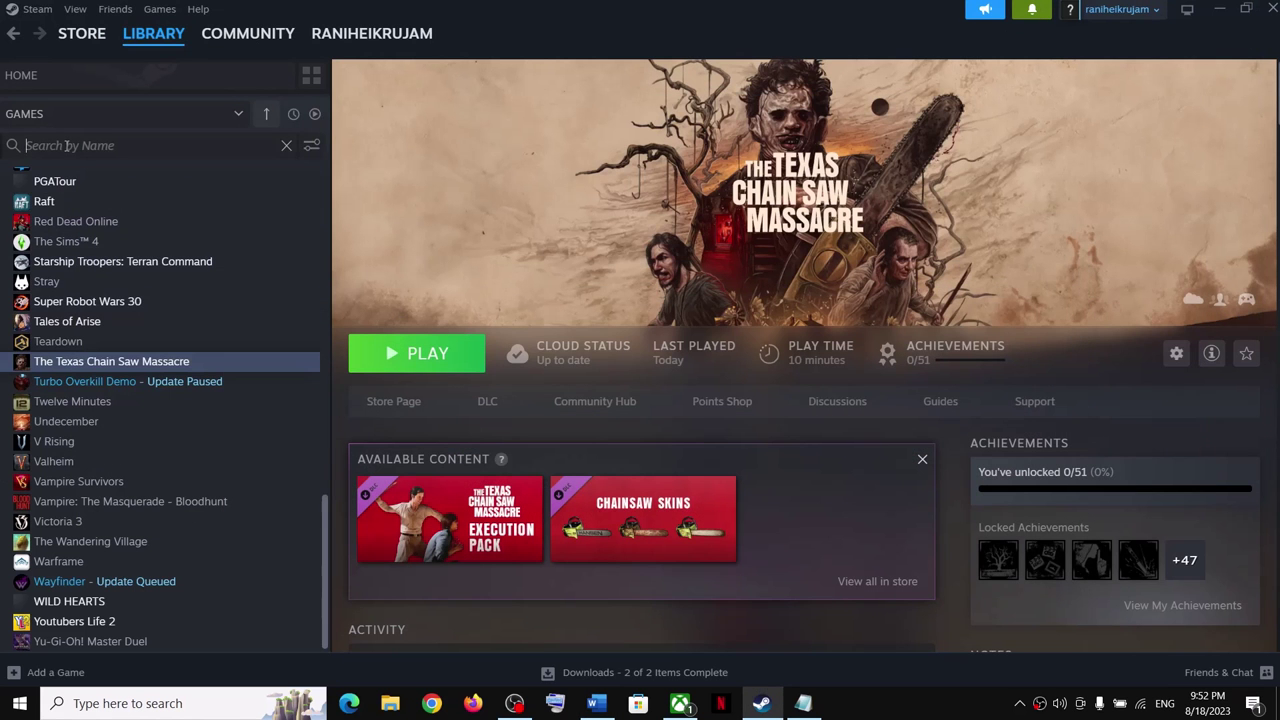
Search the library for 'vive', open VIVE Console for SteamVR and check its uninstall option
{"action": "type", "text": "a"}
{"action": "key", "text": "BackSpace"}
{"action": "type", "text": "vive"}
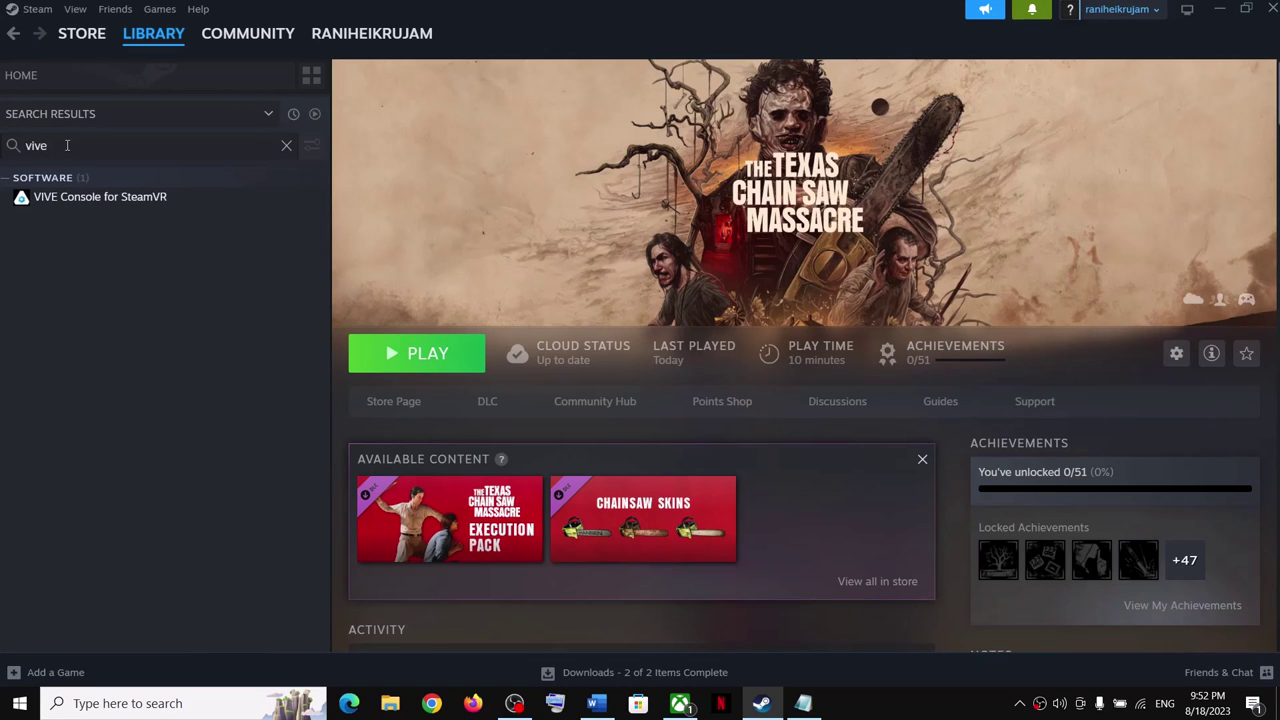
{"action": "left_click", "coordinate": [78, 199]}
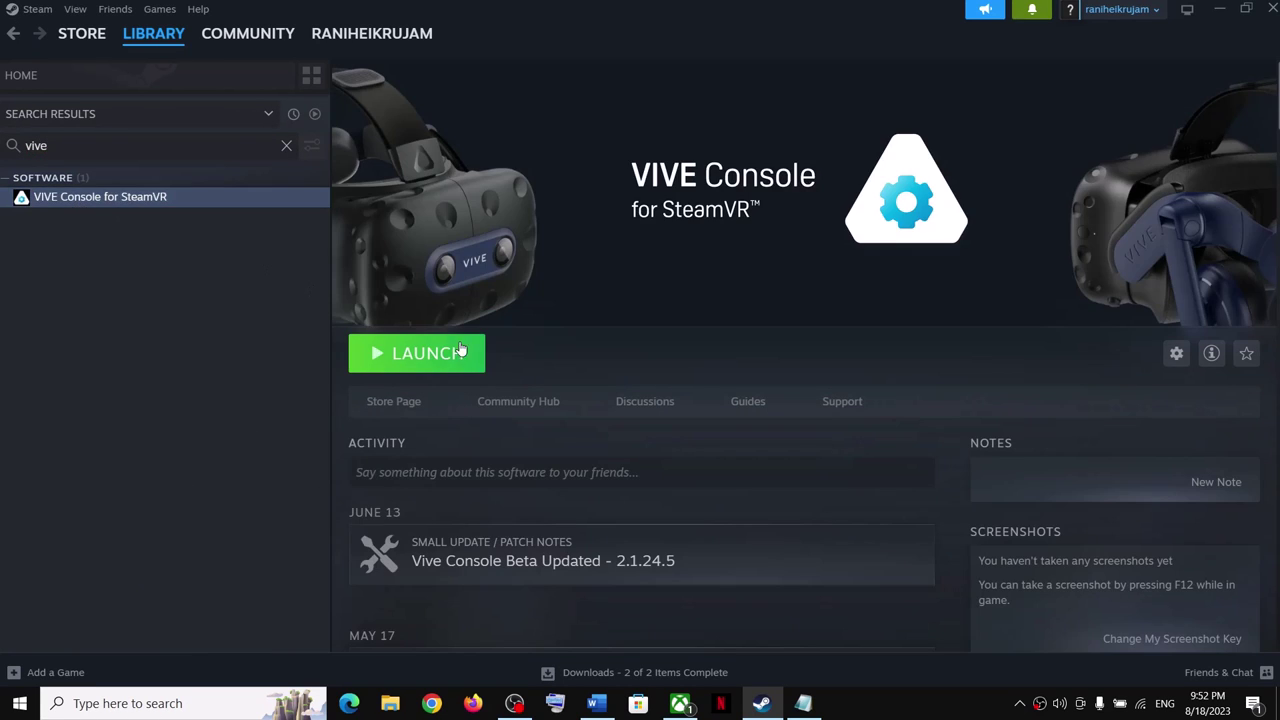
{"action": "right_click", "coordinate": [185, 197]}
{"action": "mouse_move", "coordinate": [217, 289]}
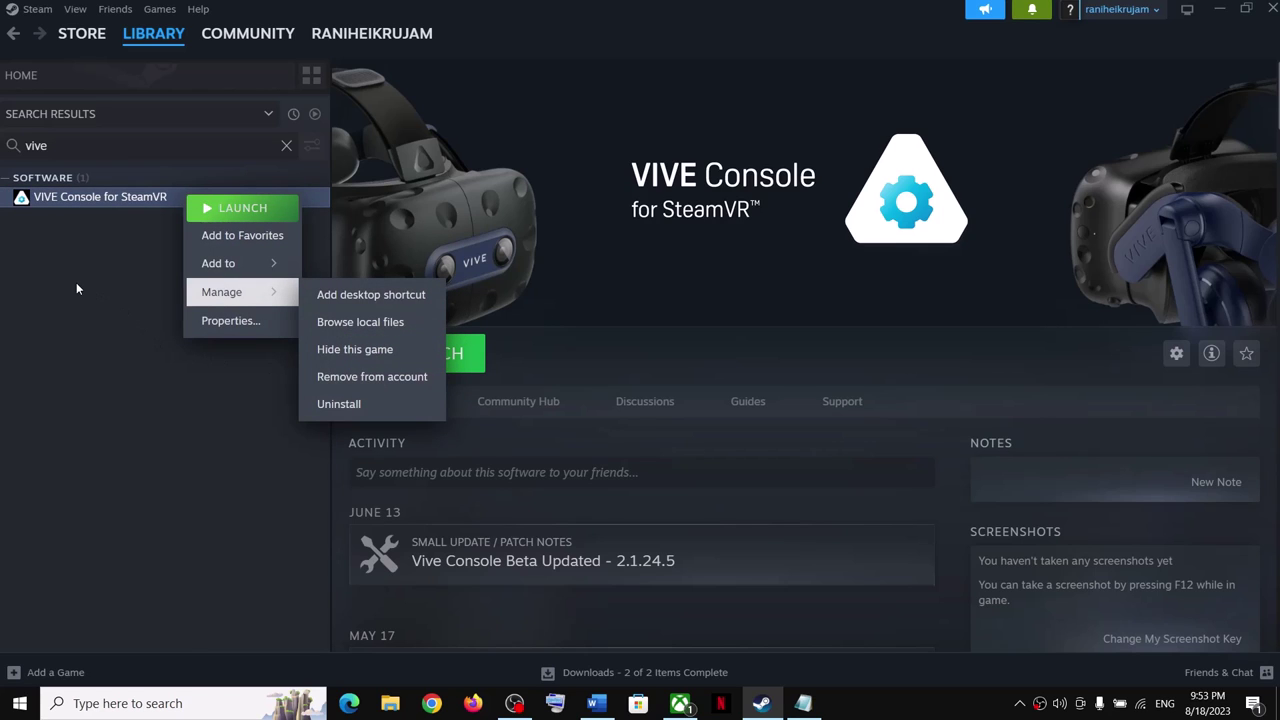
{"action": "left_click", "coordinate": [76, 289]}
Search 'stea' to check SteamVR's management options, then clear the search to list all games
{"action": "double_click", "coordinate": [54, 145]}
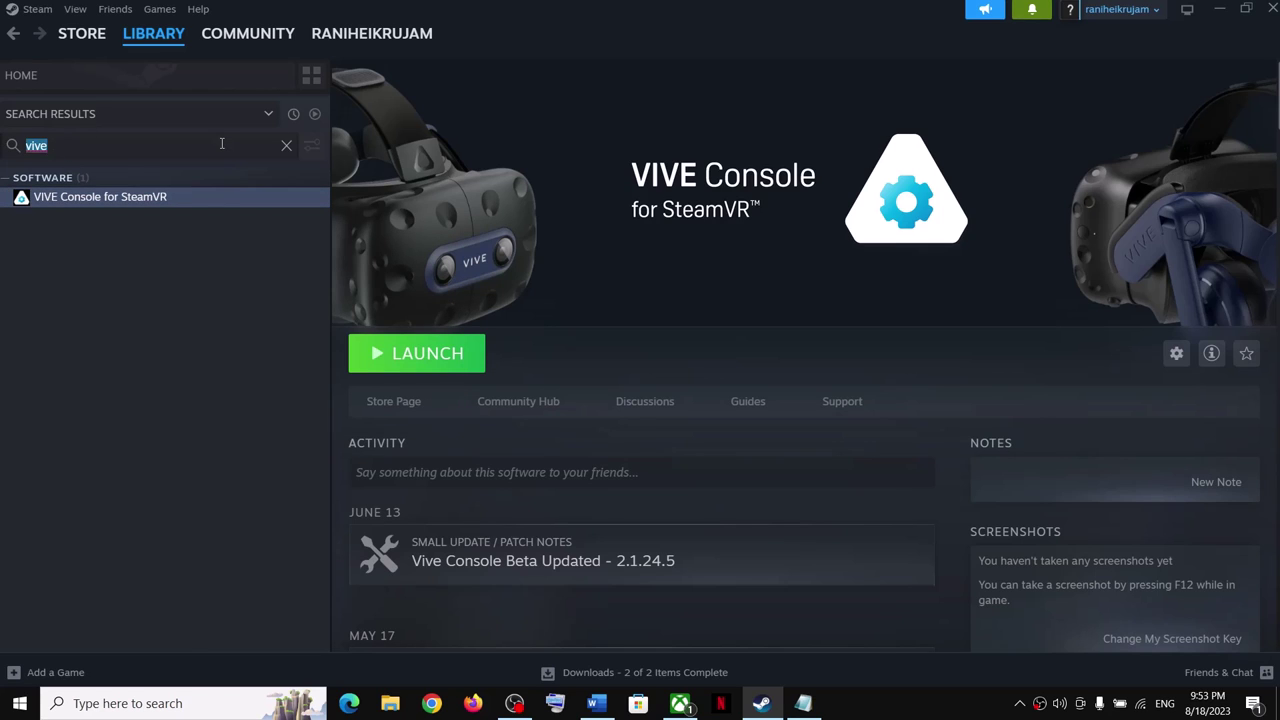
{"action": "type", "text": "steam"}
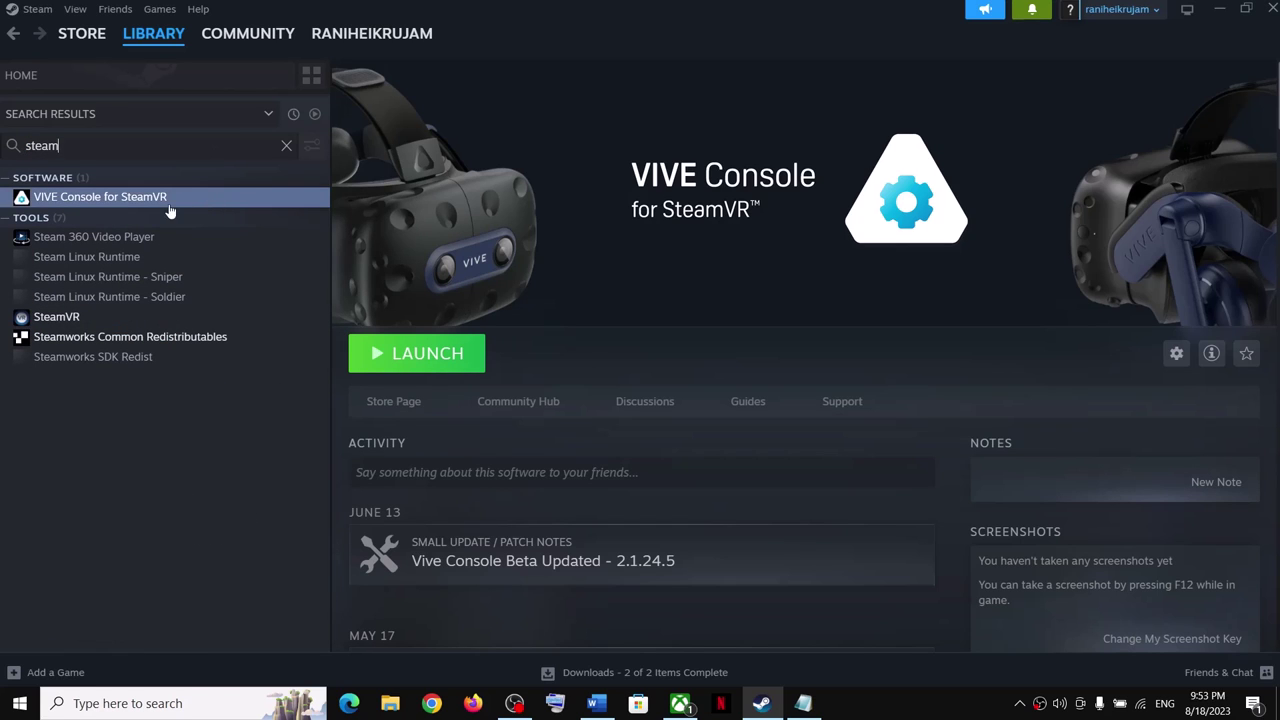
{"action": "right_click", "coordinate": [82, 325]}
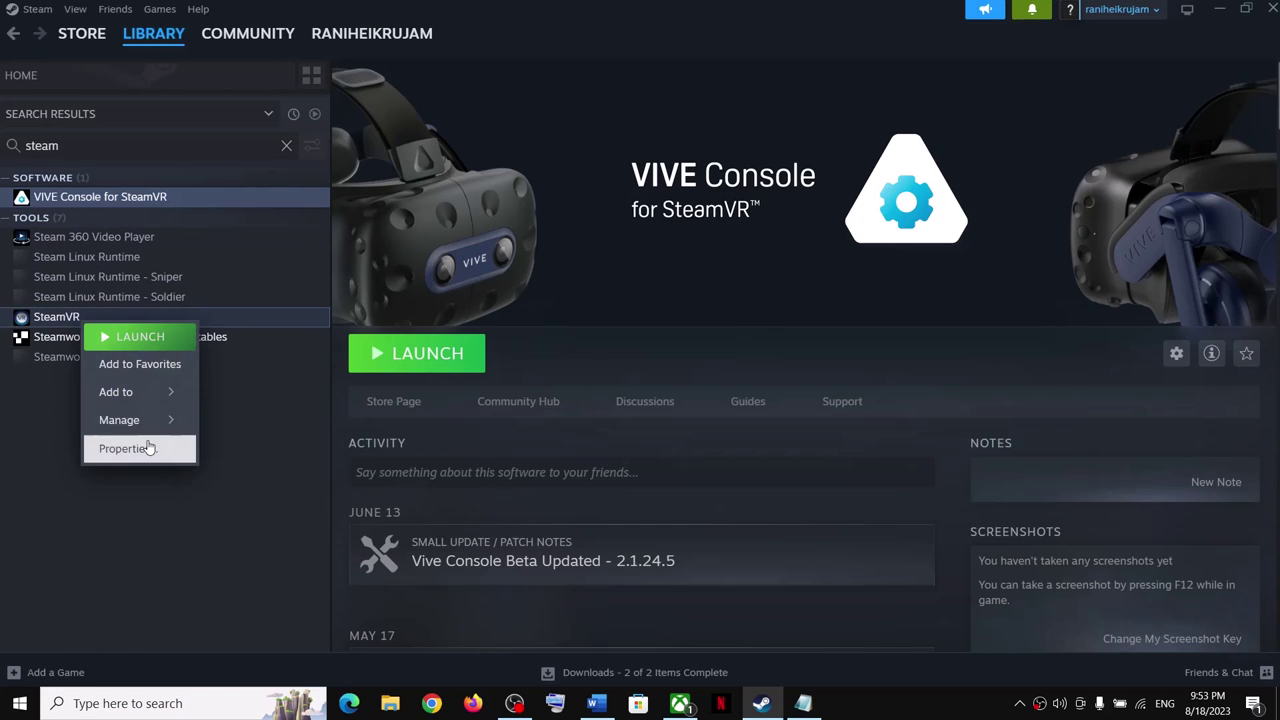
{"action": "mouse_move", "coordinate": [180, 420]}
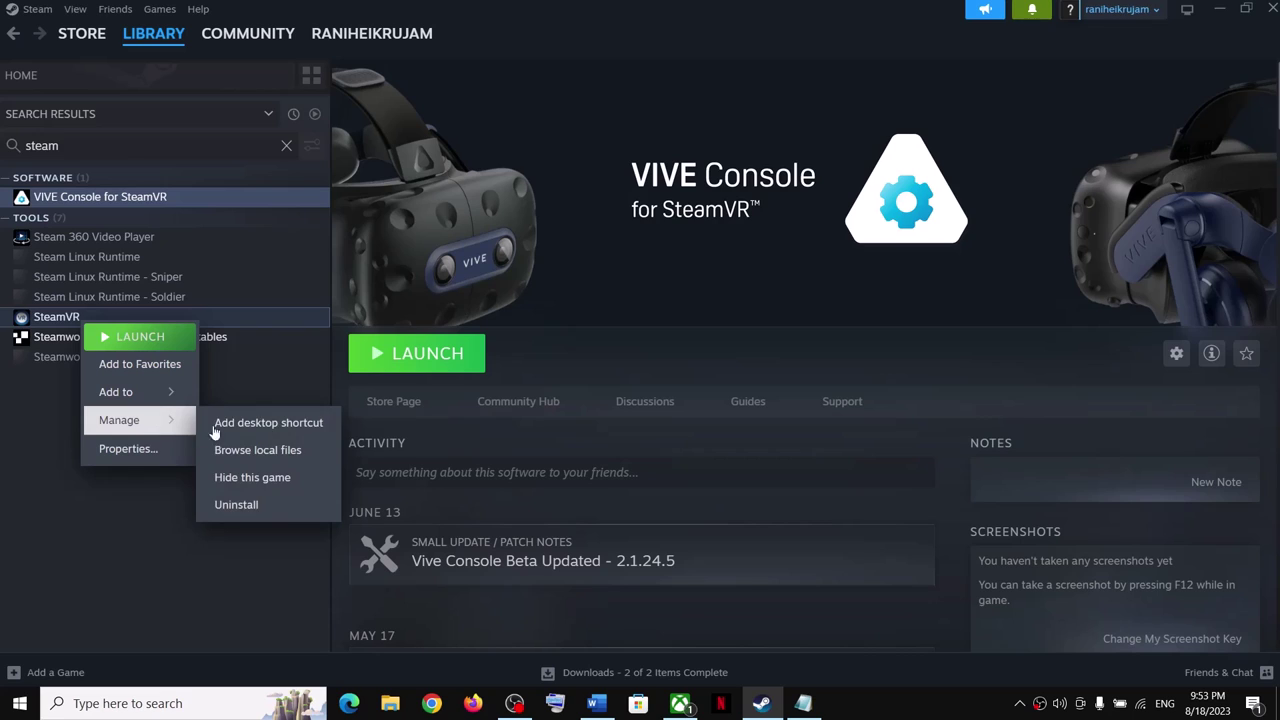
{"action": "left_click", "coordinate": [106, 511]}
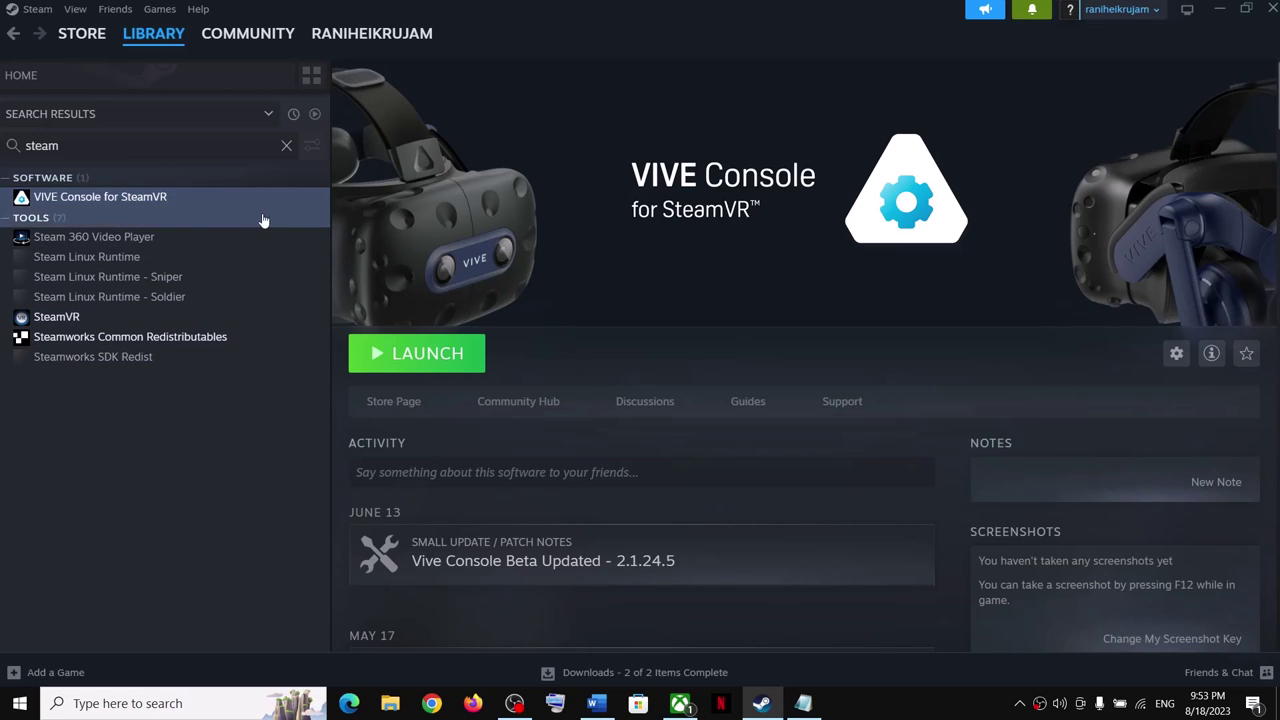
{"action": "left_click", "coordinate": [286, 146]}
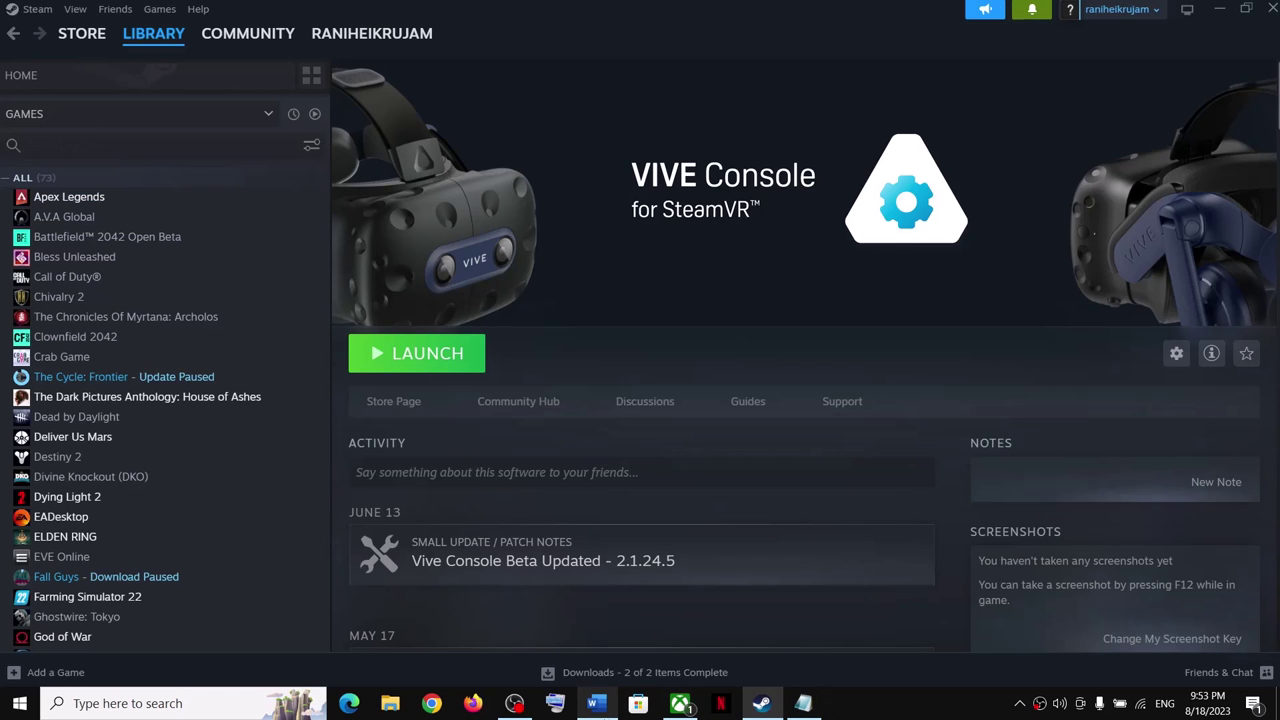
Highlight the guide's VR uninstall instruction, including 'also unplug my vive'
{"action": "left_click", "coordinate": [612, 705]}
{"action": "left_click_drag", "start_coordinate": [449, 376], "coordinate": [765, 377]}
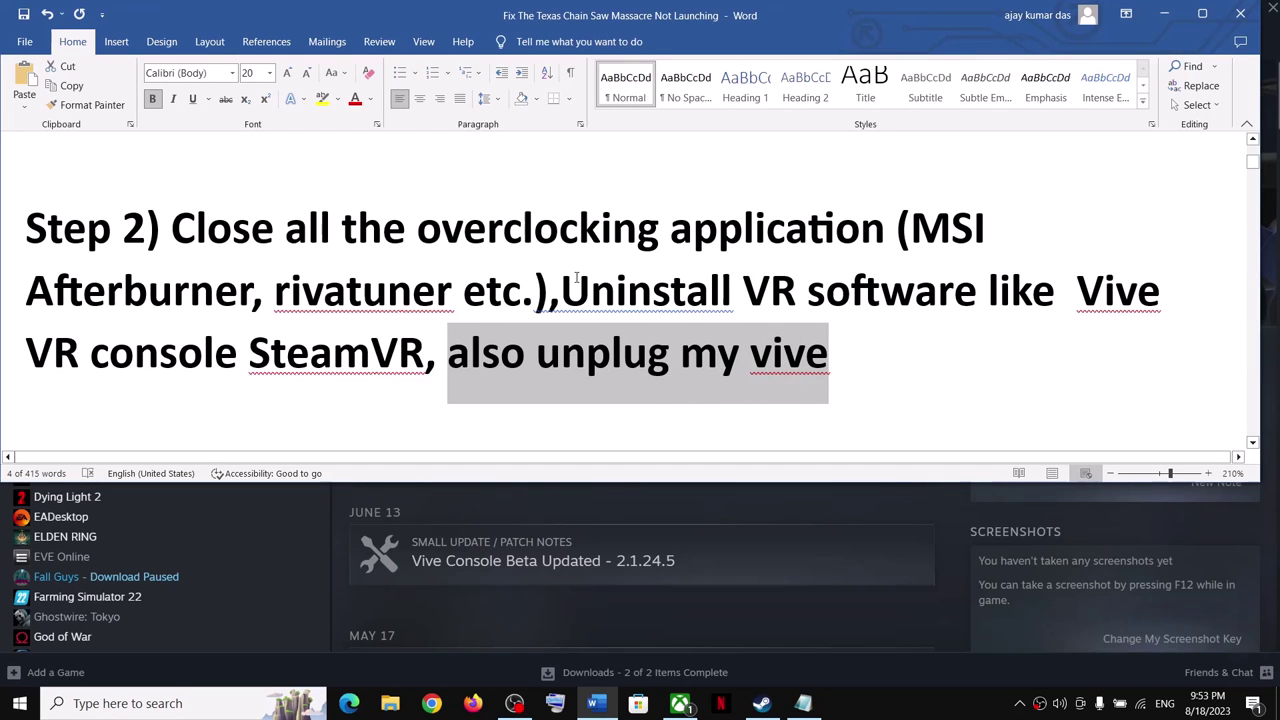
{"action": "left_click_drag", "start_coordinate": [565, 285], "coordinate": [858, 358]}
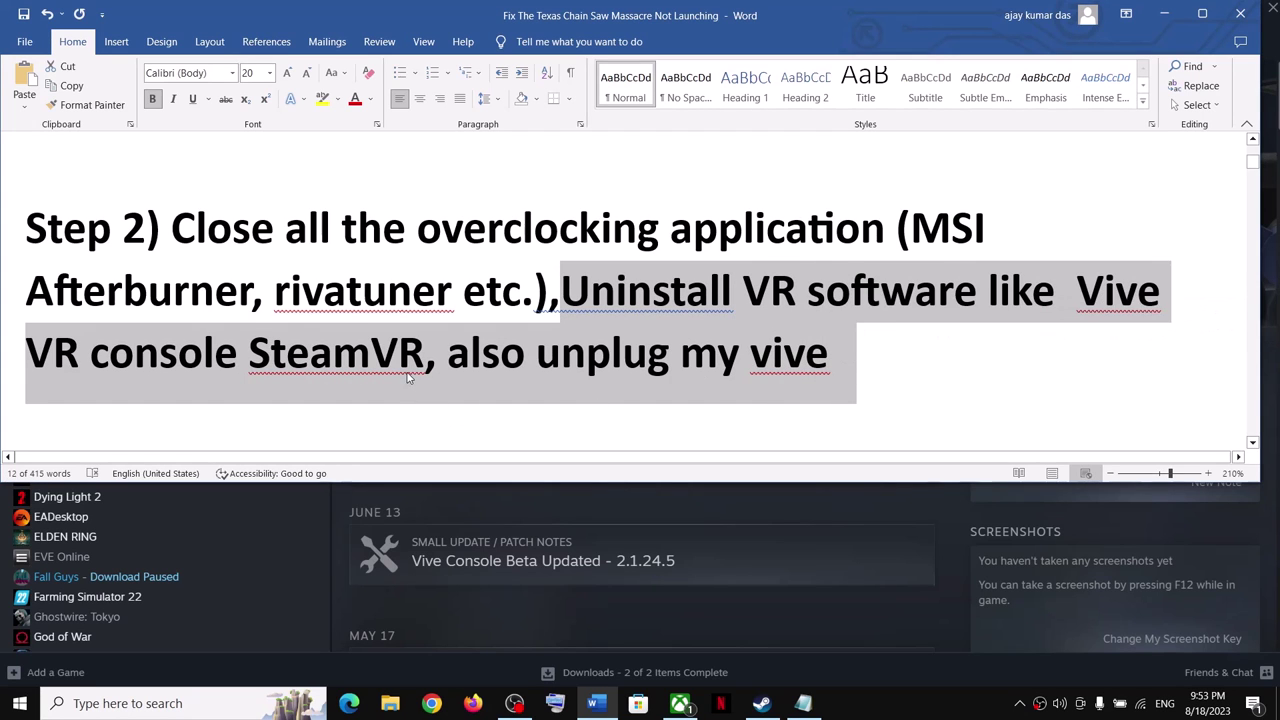
Highlight Step 3's advice to disconnect extra joysticks and controllers and unplug USB adapters
{"action": "scroll", "coordinate": [408, 375], "scroll_direction": "down", "scroll_amount": 2}
{"action": "scroll", "coordinate": [408, 370], "scroll_direction": "down", "scroll_amount": 2}
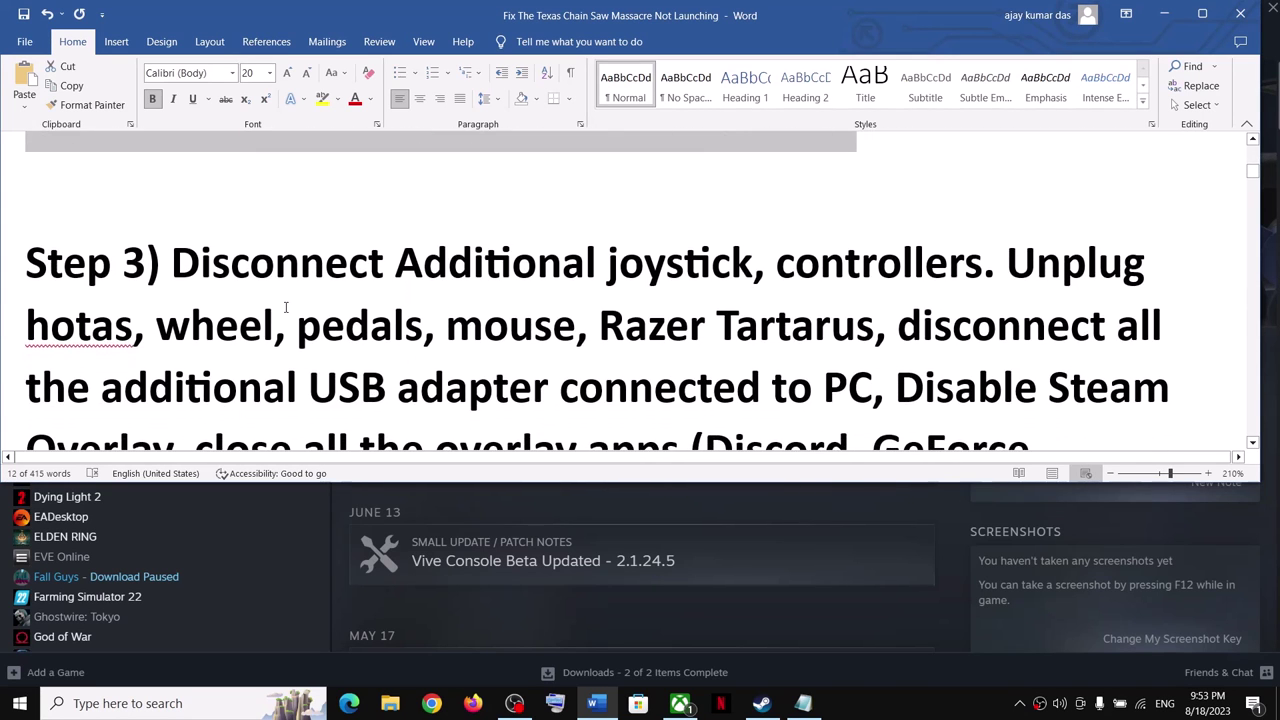
{"action": "left_click_drag", "start_coordinate": [228, 265], "coordinate": [885, 278]}
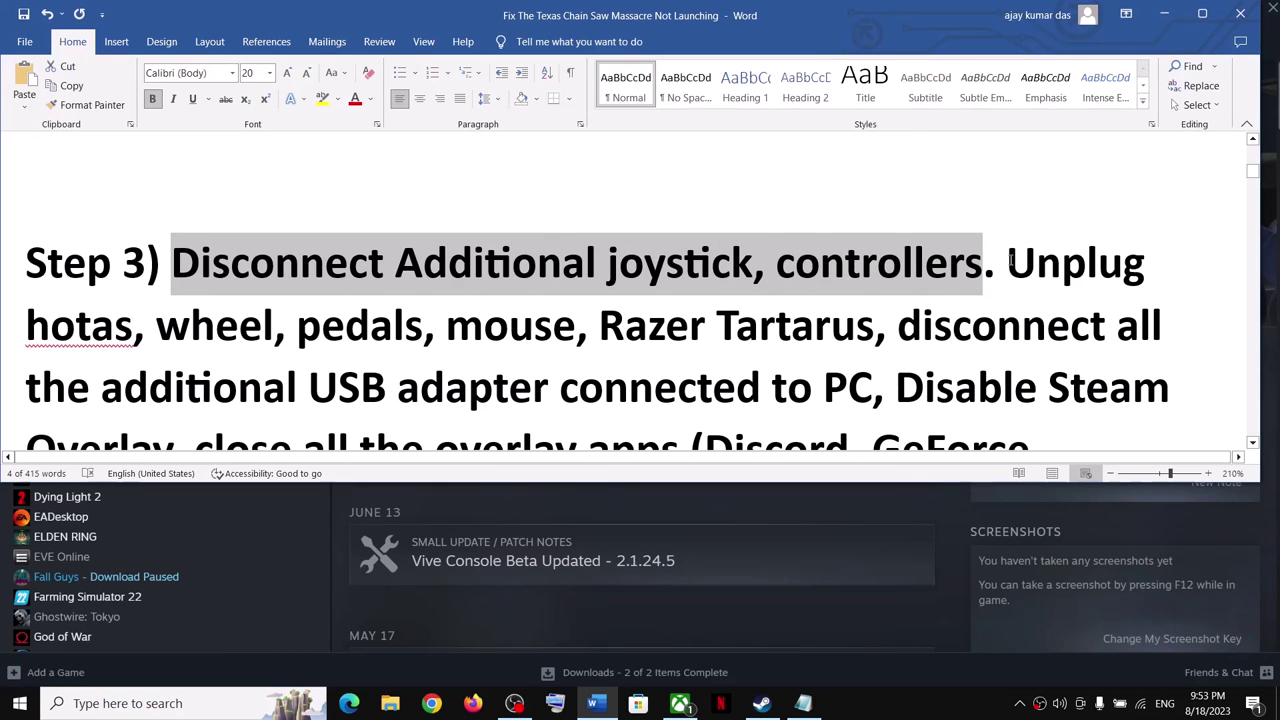
{"action": "left_click_drag", "start_coordinate": [1025, 258], "coordinate": [776, 390]}
{"action": "left_click_drag", "start_coordinate": [514, 388], "coordinate": [615, 382]}
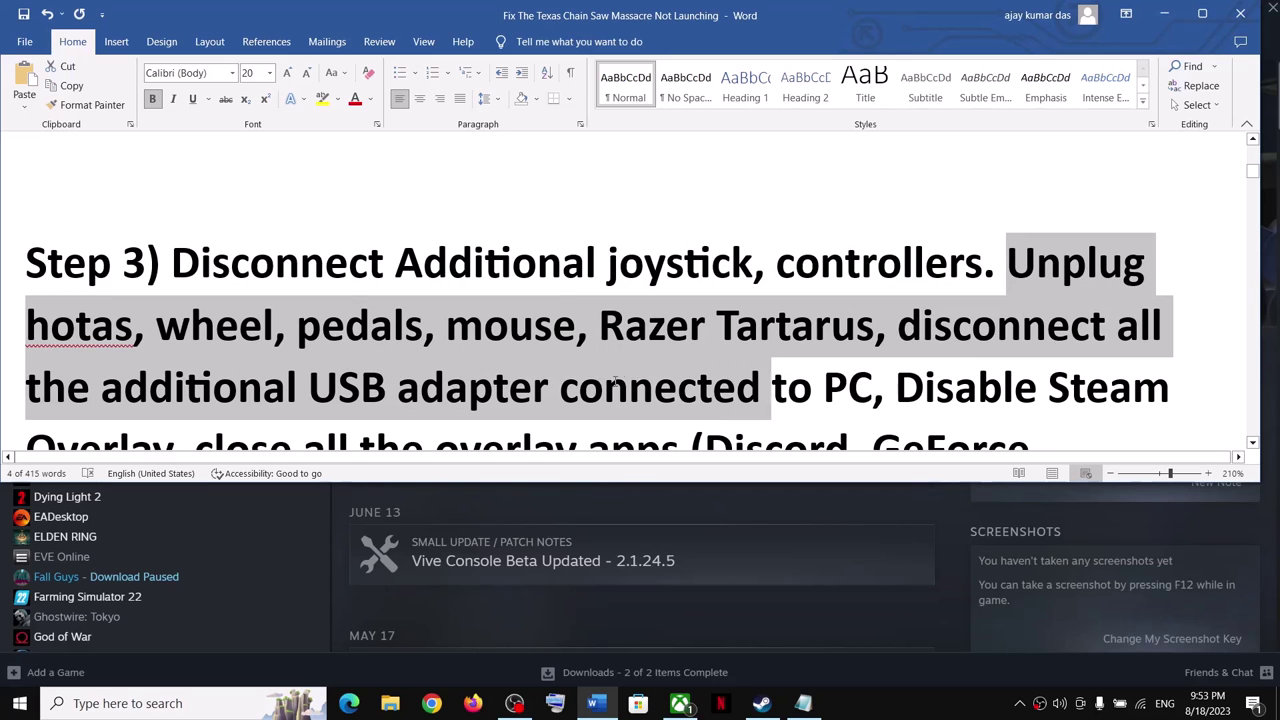
{"action": "left_click_drag", "start_coordinate": [735, 369], "coordinate": [842, 364]}
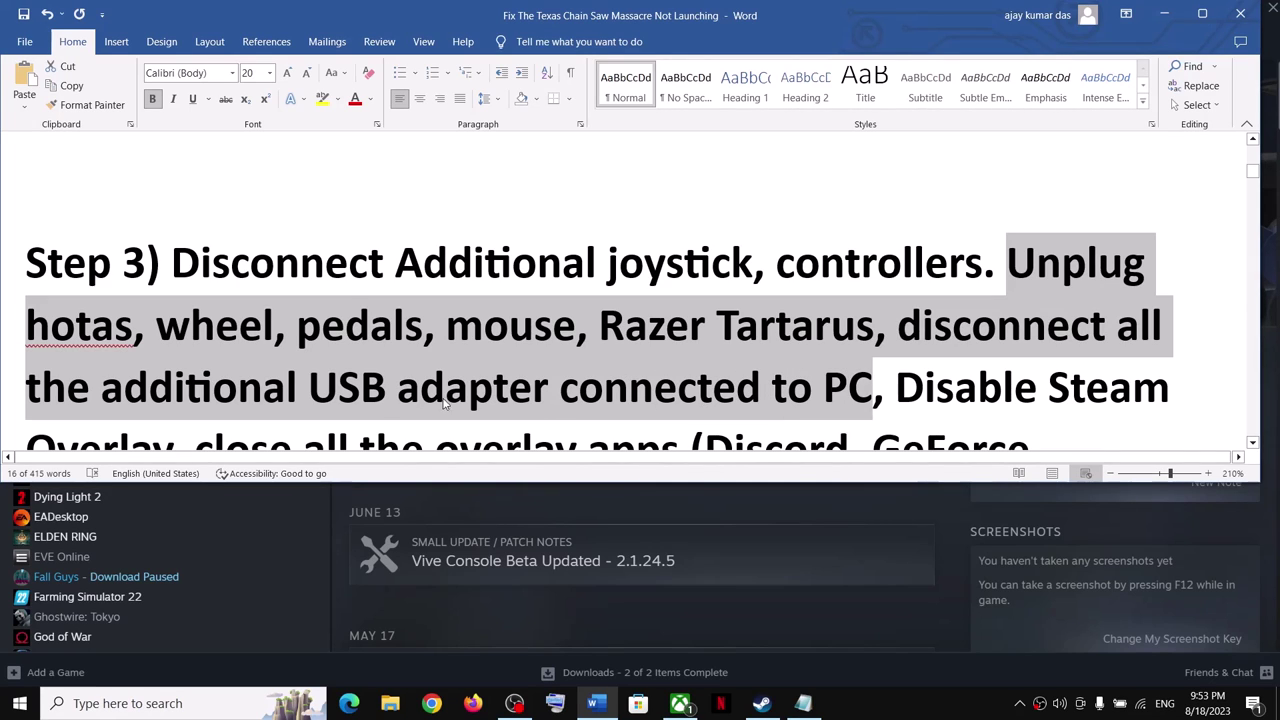
Highlight the 'Disable Steam Overlay' instruction, then return to Steam
{"action": "scroll", "coordinate": [543, 388], "scroll_direction": "down", "scroll_amount": 3}
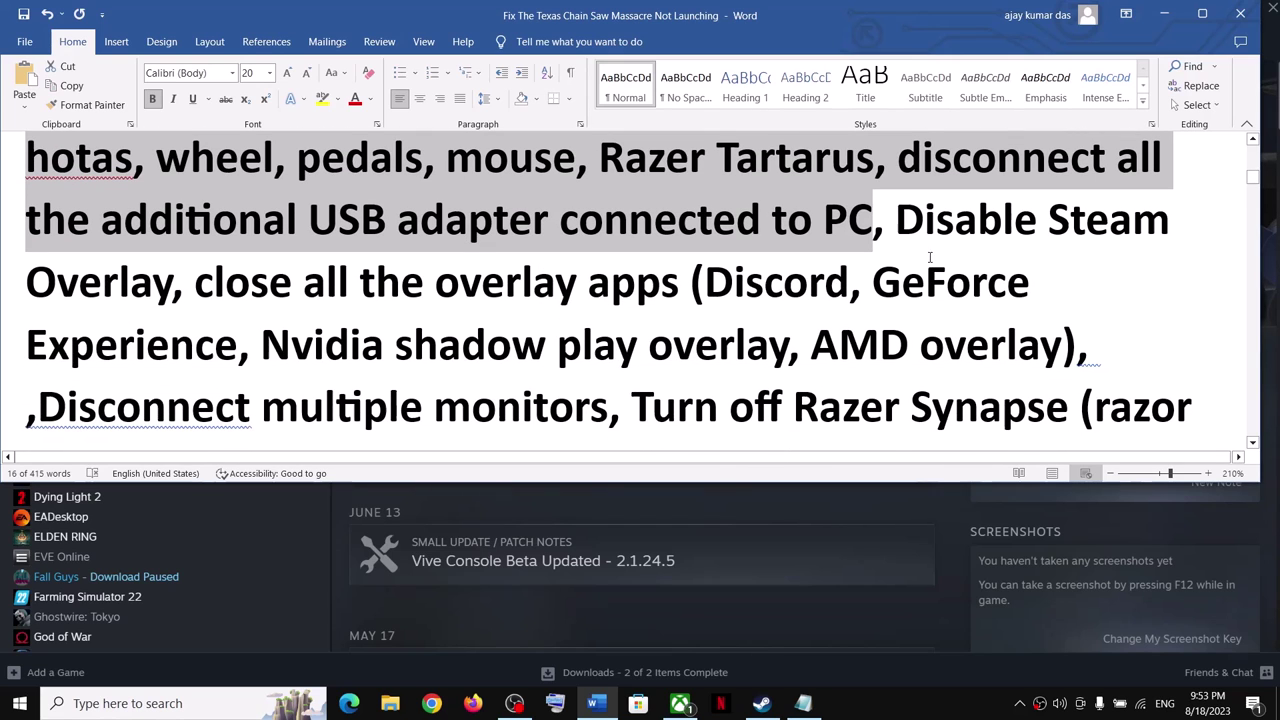
{"action": "left_click_drag", "start_coordinate": [894, 219], "coordinate": [1003, 219]}
{"action": "left_click_drag", "start_coordinate": [934, 266], "coordinate": [193, 282]}
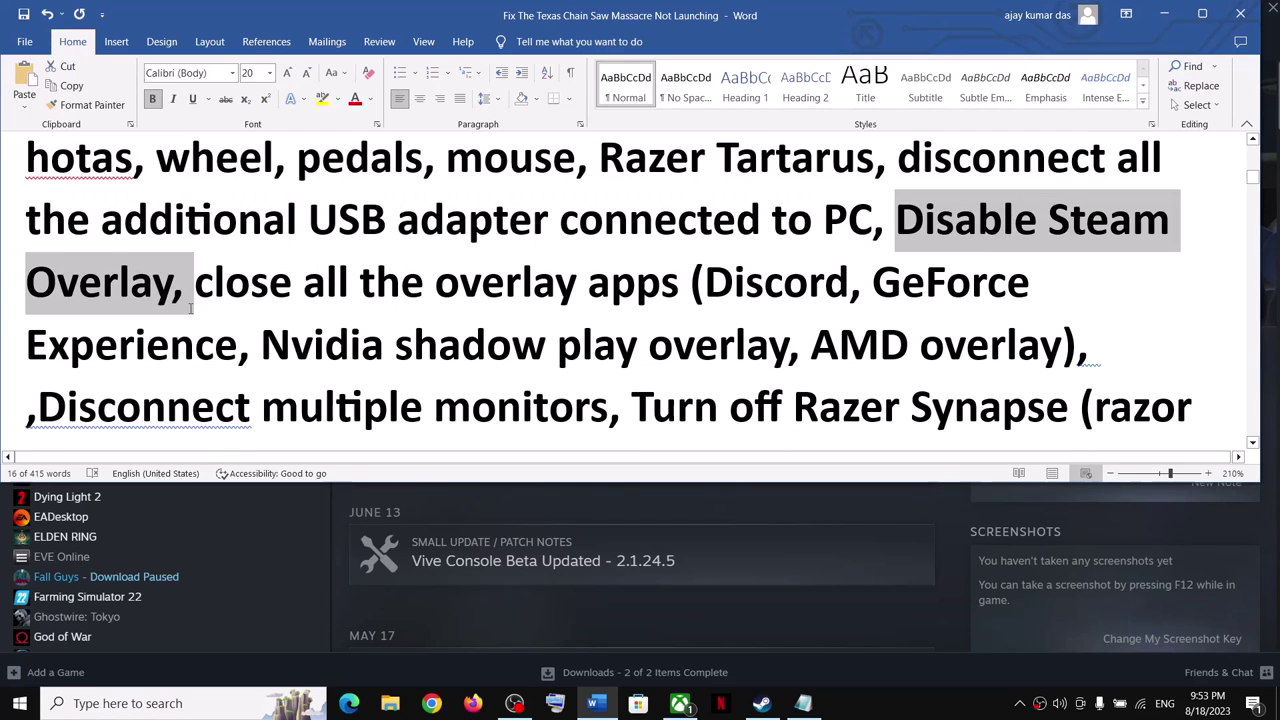
{"action": "left_click", "coordinate": [1166, 13]}
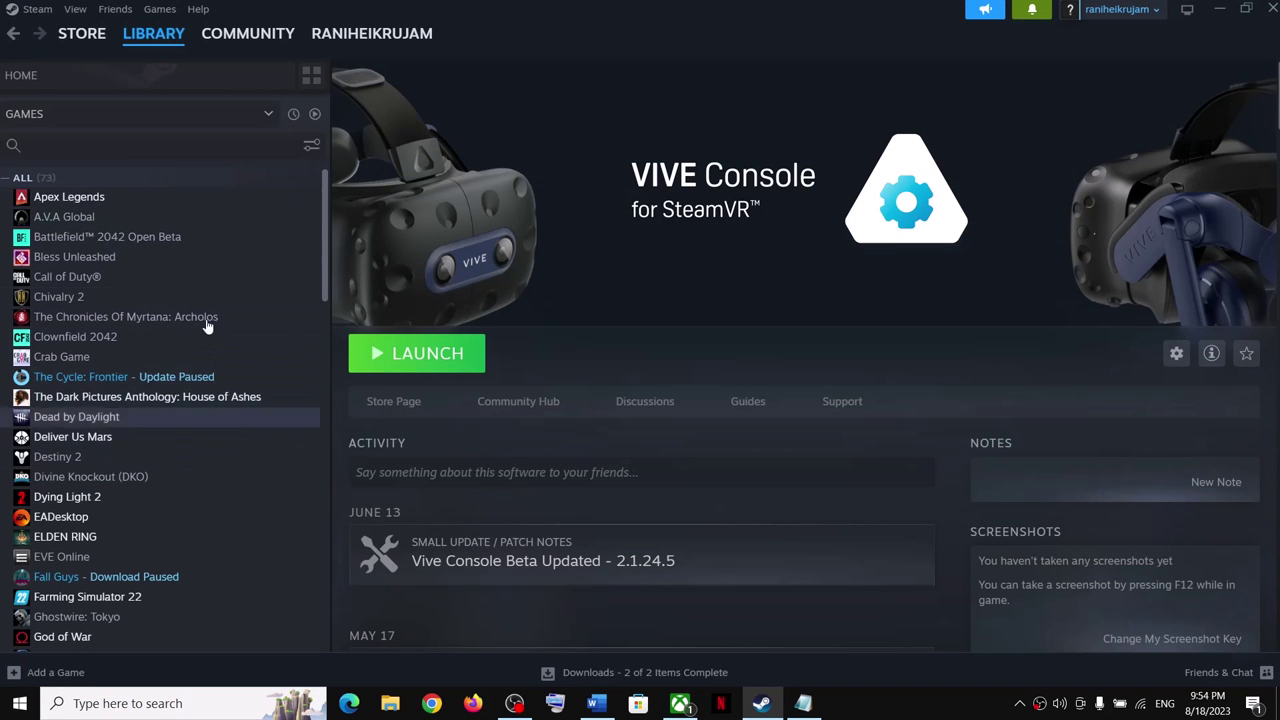
Switch off 'Enable the Steam Overlay while in-game' in The Texas Chain Saw Massacre's properties
{"action": "mouse_move", "coordinate": [131, 37]}
{"action": "left_click", "coordinate": [144, 62]}
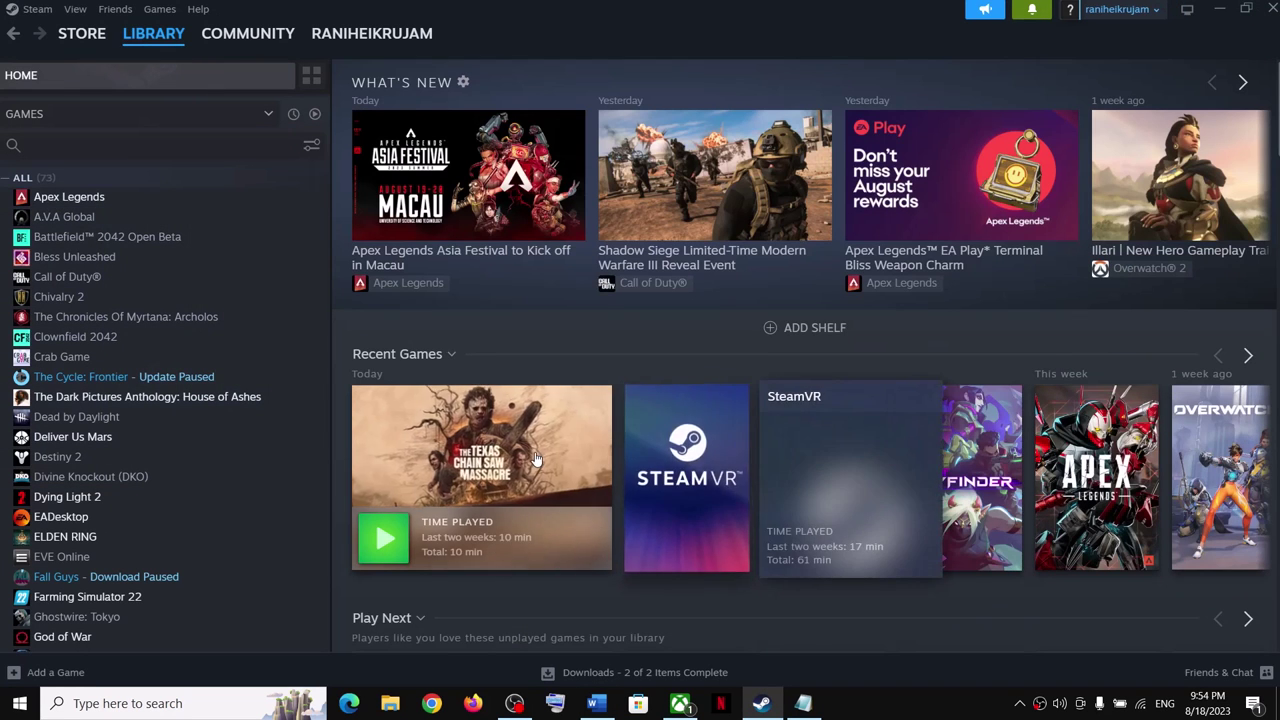
{"action": "left_click", "coordinate": [470, 470]}
{"action": "right_click", "coordinate": [60, 412]}
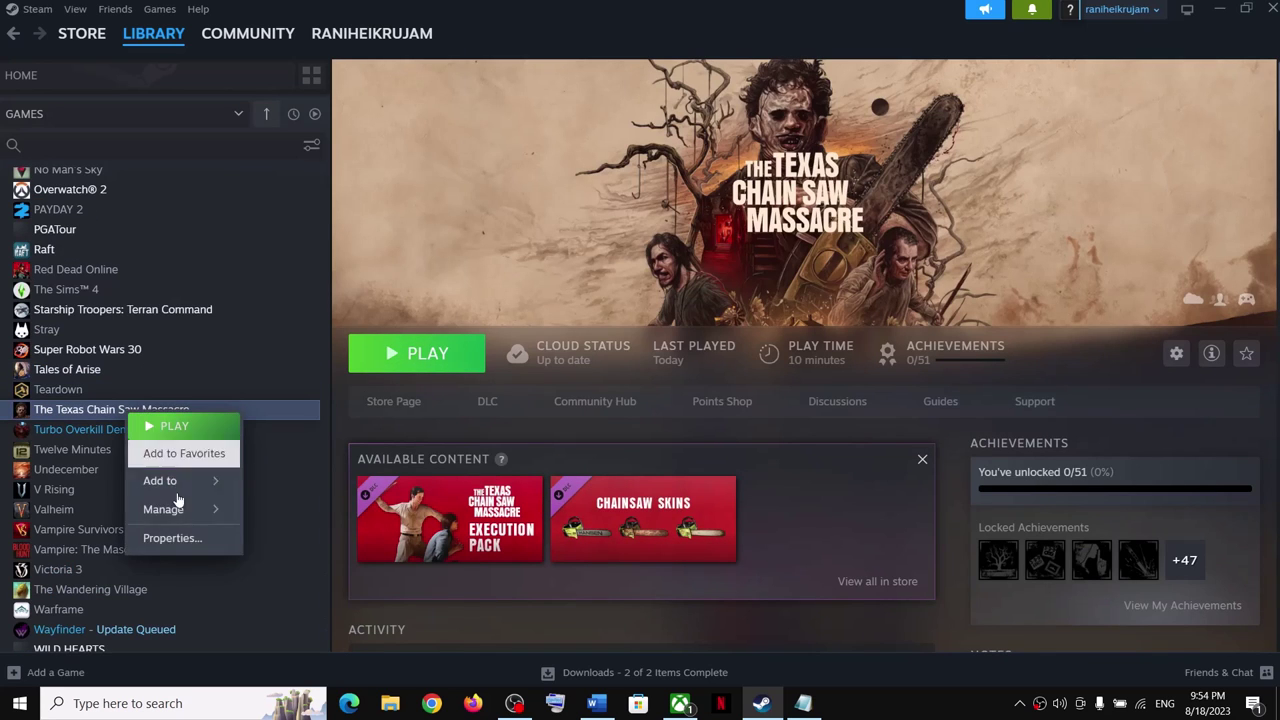
{"action": "left_click", "coordinate": [165, 538]}
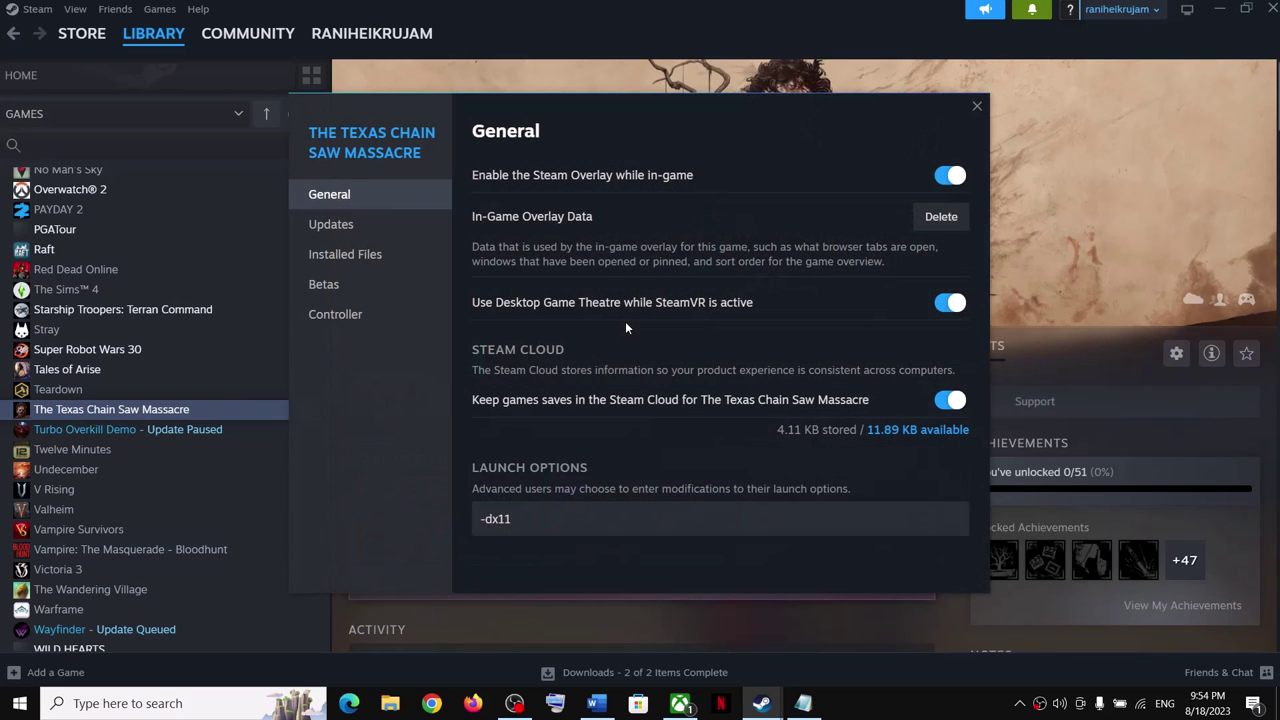
{"action": "left_click", "coordinate": [597, 703]}
{"action": "left_click", "coordinate": [597, 703]}
{"action": "left_click", "coordinate": [949, 177]}
{"action": "left_click", "coordinate": [977, 106]}
{"action": "left_click", "coordinate": [597, 703]}
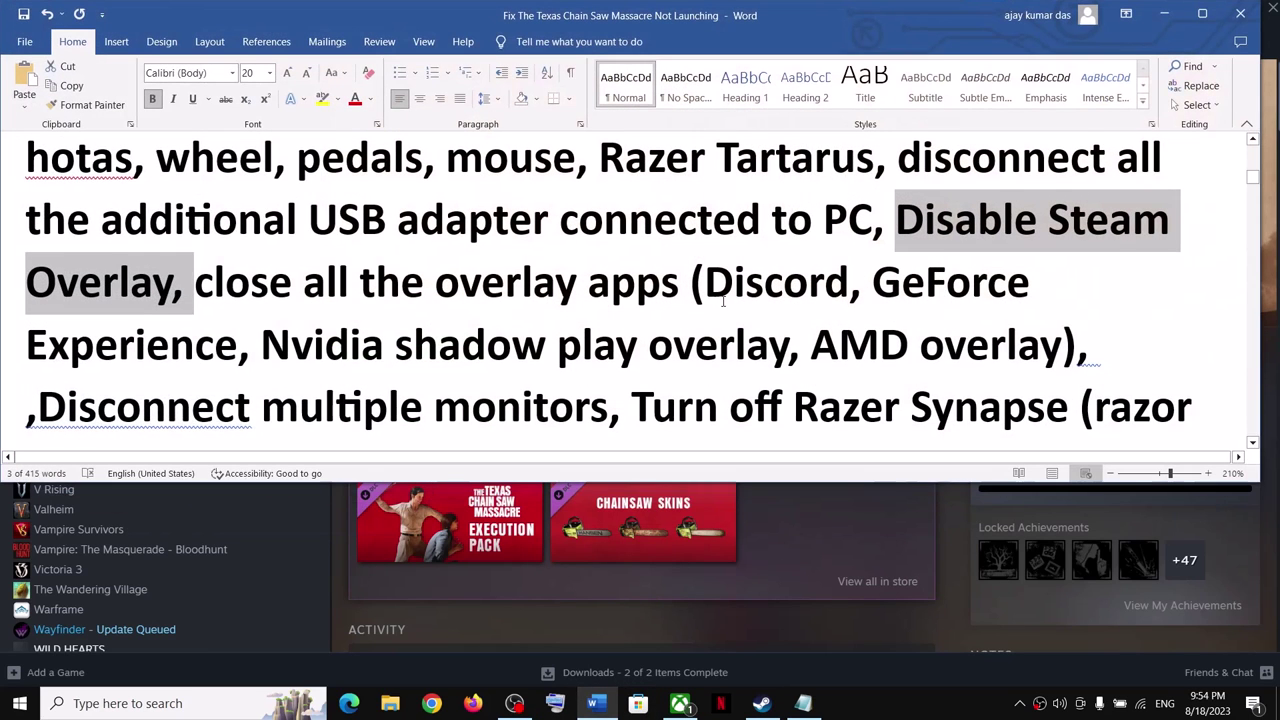
Highlight the overlay-apps list and the monitor, Razer Synapse and MSI advice, then return to Steam
{"action": "left_click_drag", "start_coordinate": [225, 295], "coordinate": [915, 345]}
{"action": "left_click_drag", "start_coordinate": [293, 281], "coordinate": [1060, 345]}
{"action": "scroll", "coordinate": [118, 356], "scroll_direction": "down", "scroll_amount": 1}
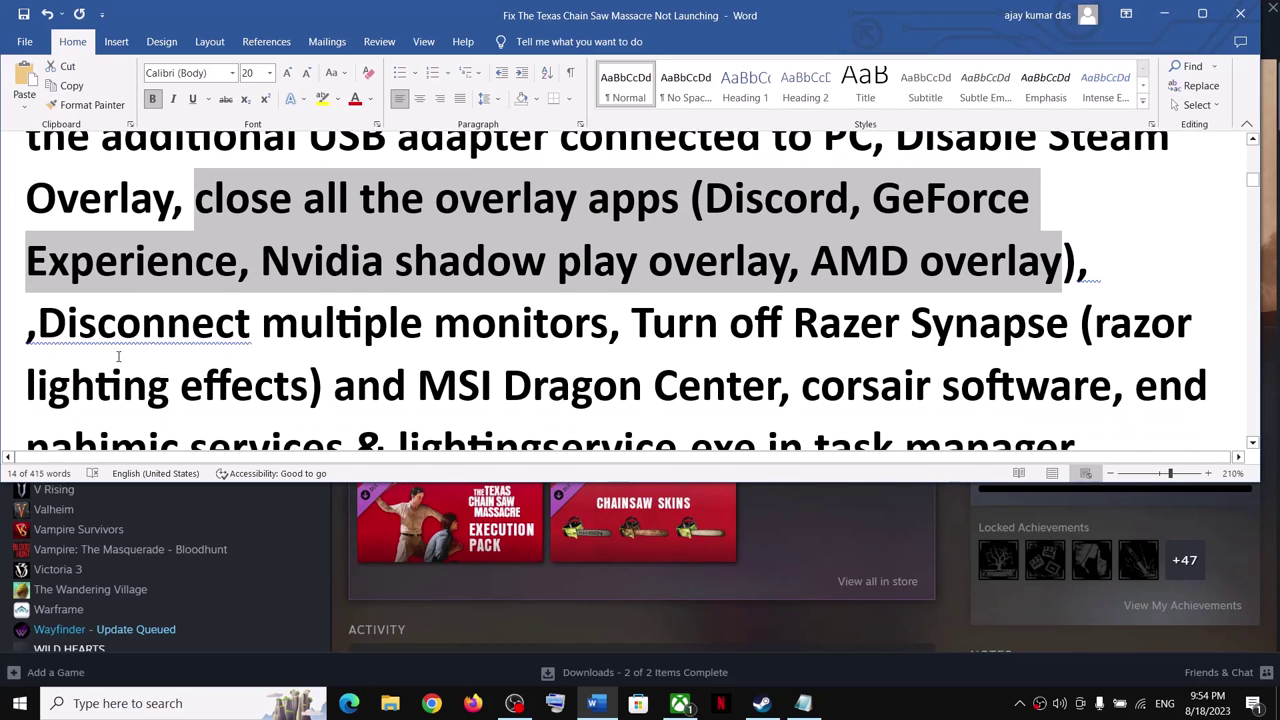
{"action": "left_click_drag", "start_coordinate": [57, 322], "coordinate": [904, 325]}
{"action": "left_click_drag", "start_coordinate": [875, 378], "coordinate": [1072, 296]}
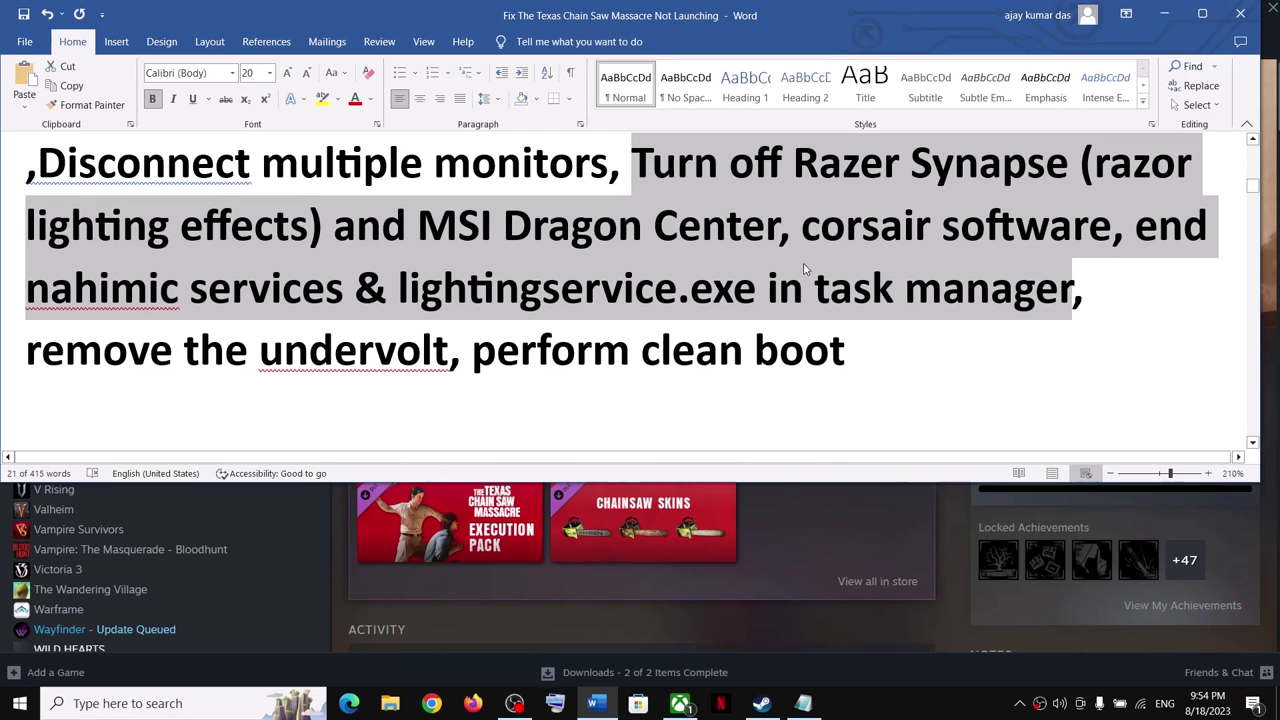
{"action": "left_click", "coordinate": [905, 634]}
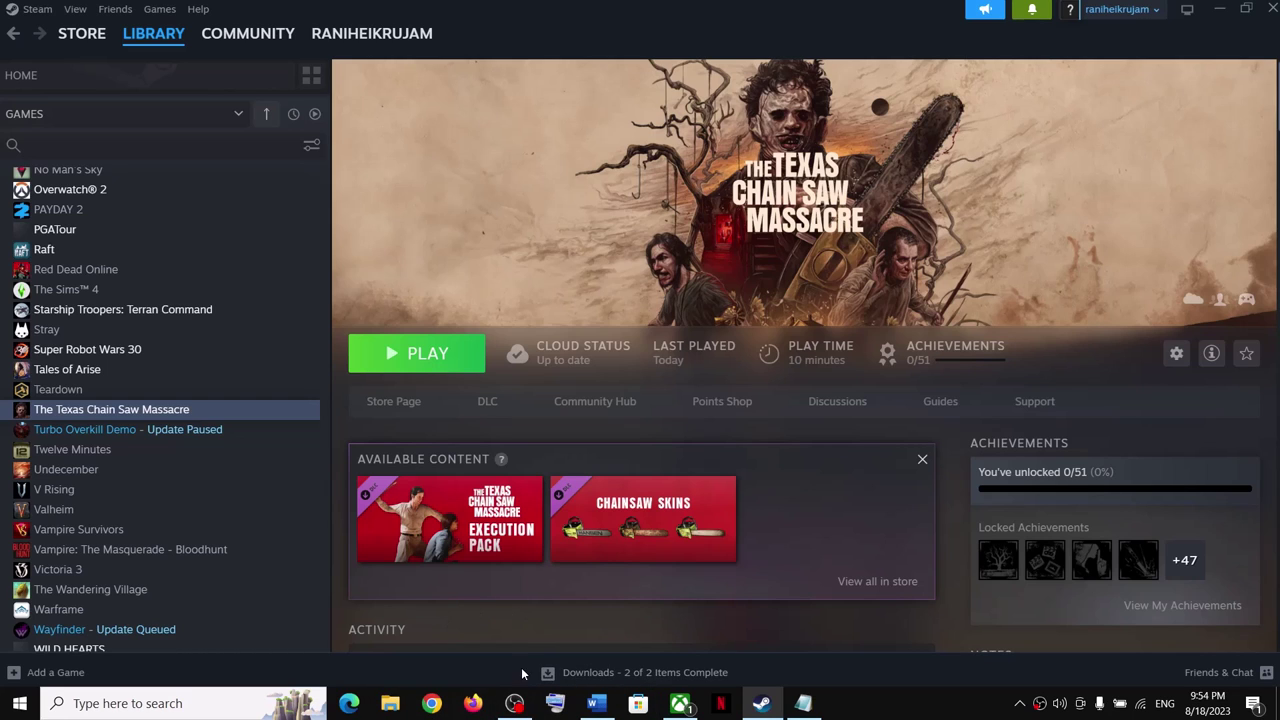
Look over the game page's DLC card, then highlight the 'remove the undervolt' advice in Word
{"action": "mouse_move", "coordinate": [514, 700]}
{"action": "mouse_move", "coordinate": [586, 543]}
{"action": "left_click", "coordinate": [596, 703]}
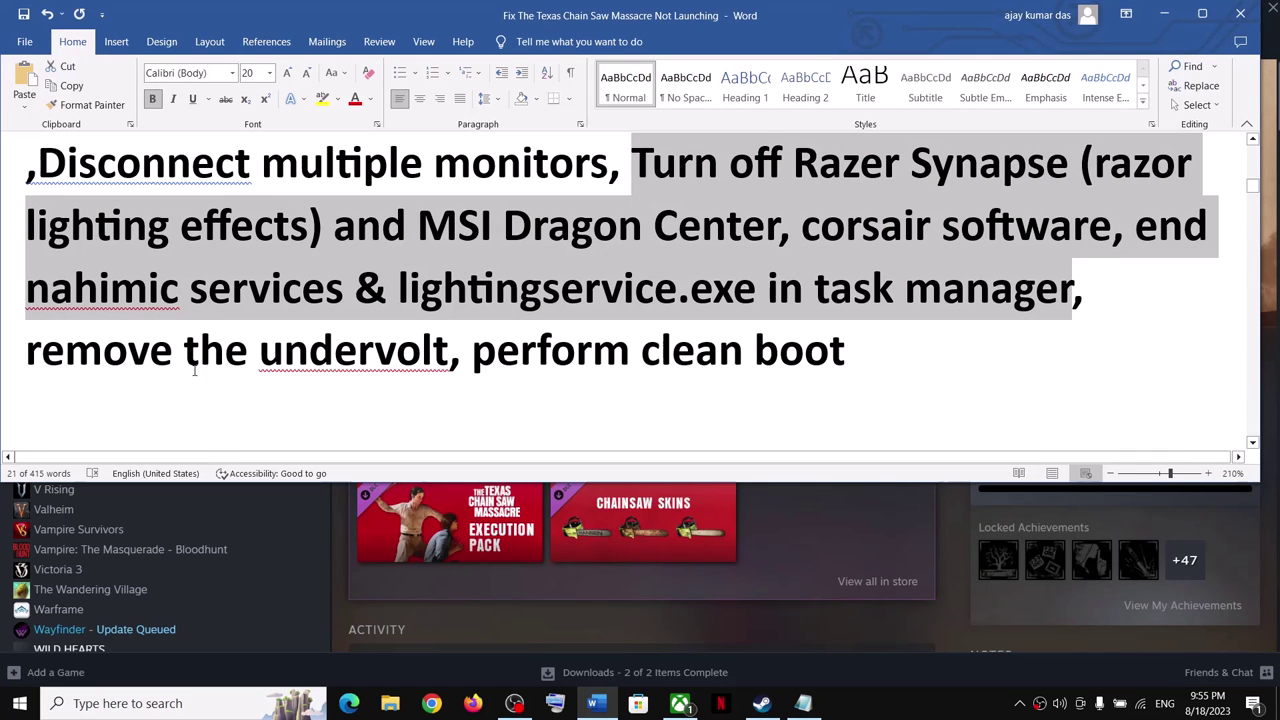
{"action": "left_click_drag", "start_coordinate": [26, 352], "coordinate": [357, 356]}
{"action": "left_click", "coordinate": [135, 362]}
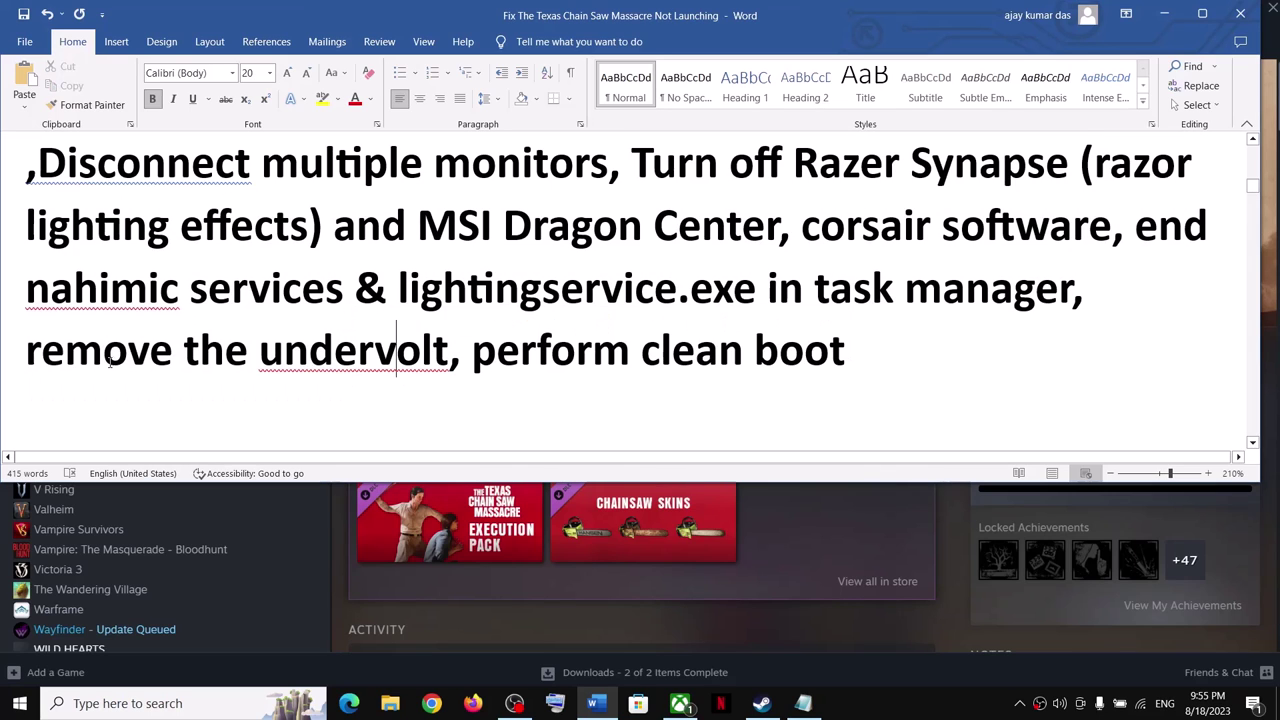
{"action": "left_click_drag", "start_coordinate": [135, 362], "coordinate": [846, 358]}
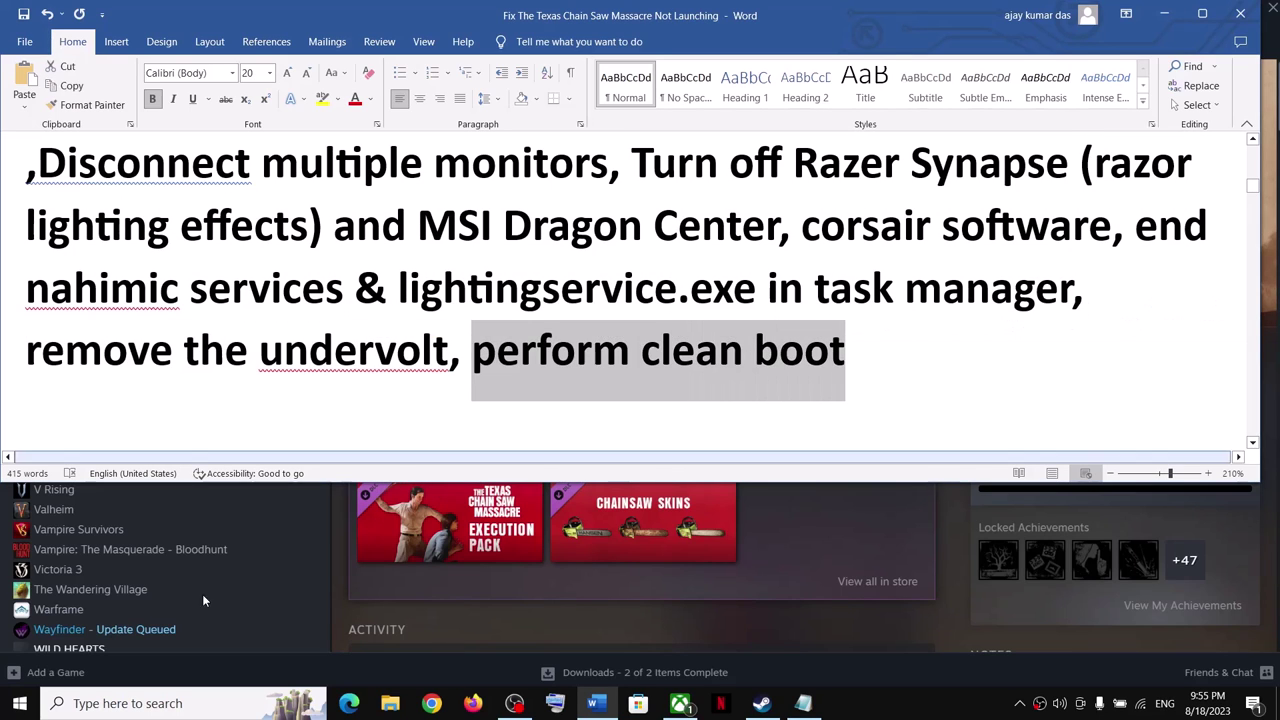
Hide all Microsoft services in System Configuration, disable the rest, apply, and skip the restart
{"action": "left_click", "coordinate": [96, 706]}
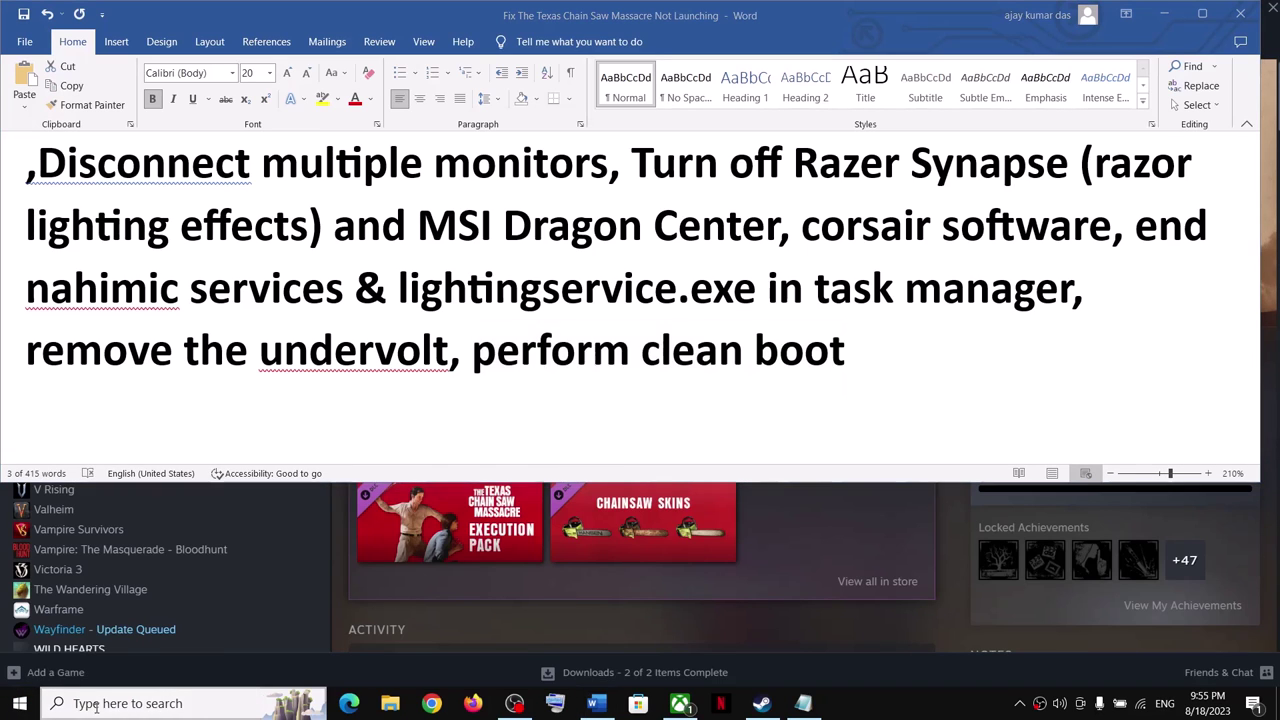
{"action": "type", "text": "sy"}
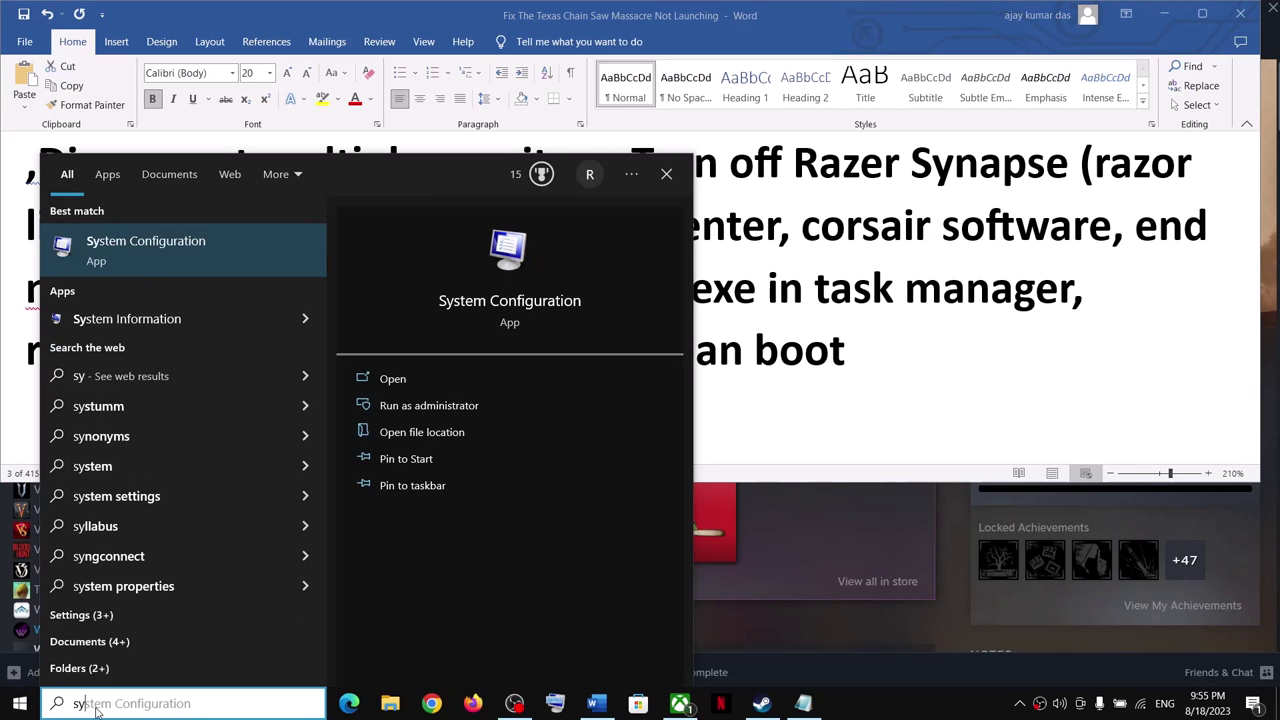
{"action": "key", "text": "Right"}
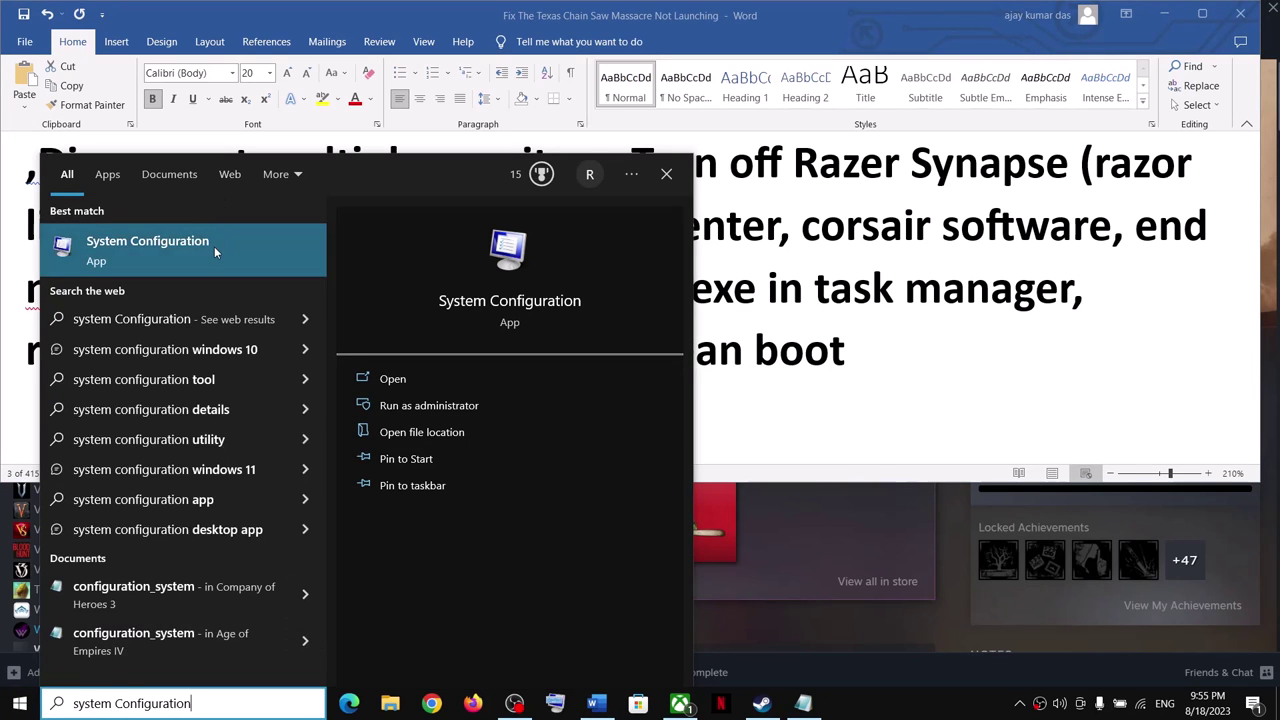
{"action": "left_click", "coordinate": [214, 246]}
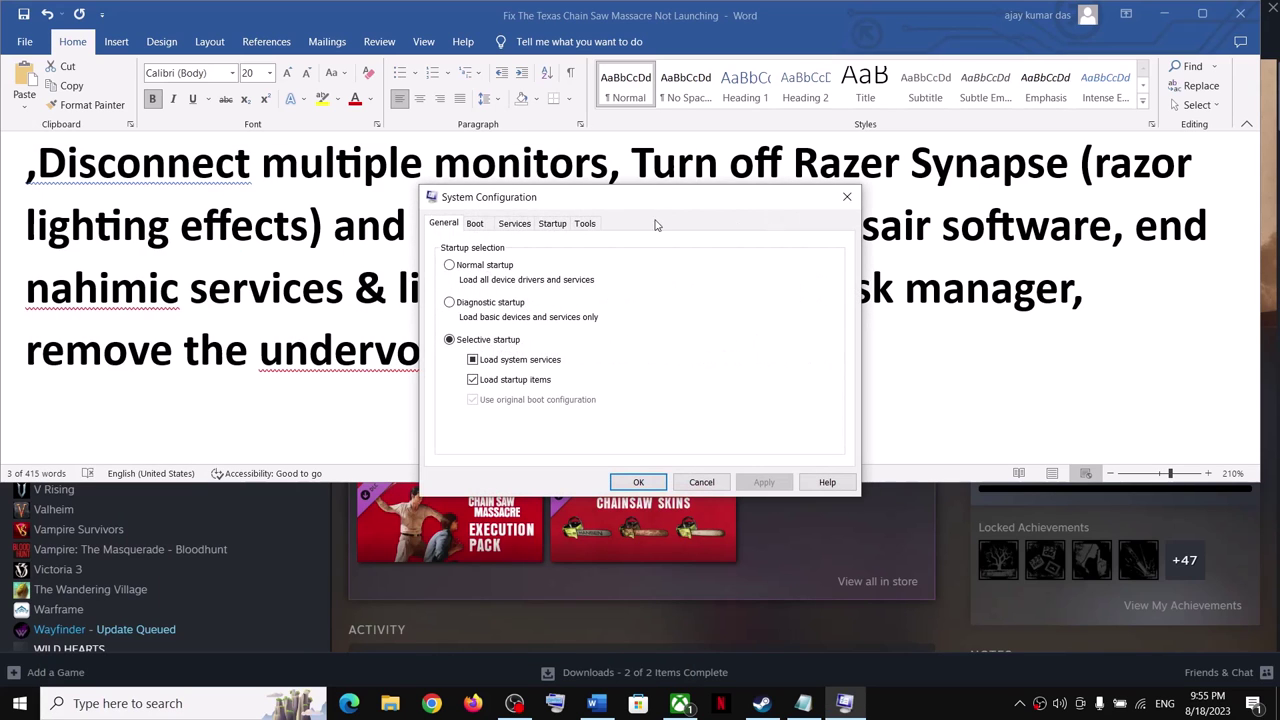
{"action": "left_click", "coordinate": [513, 222]}
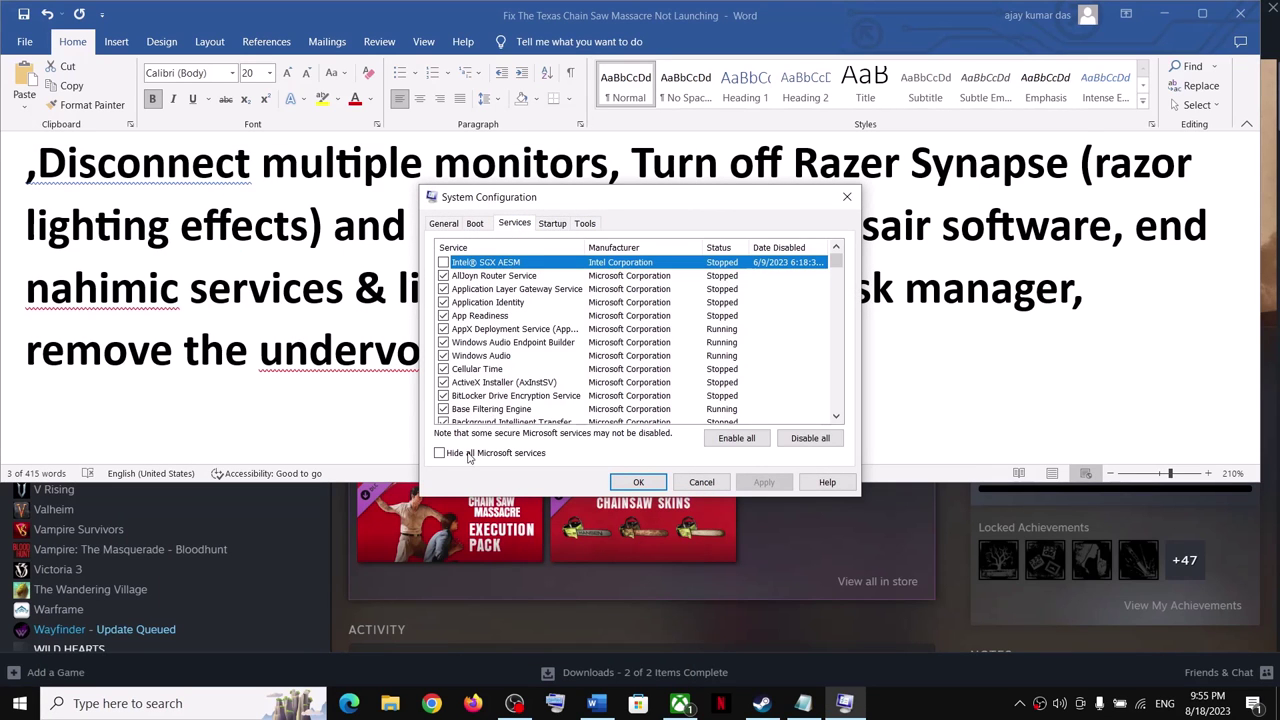
{"action": "left_click", "coordinate": [441, 454]}
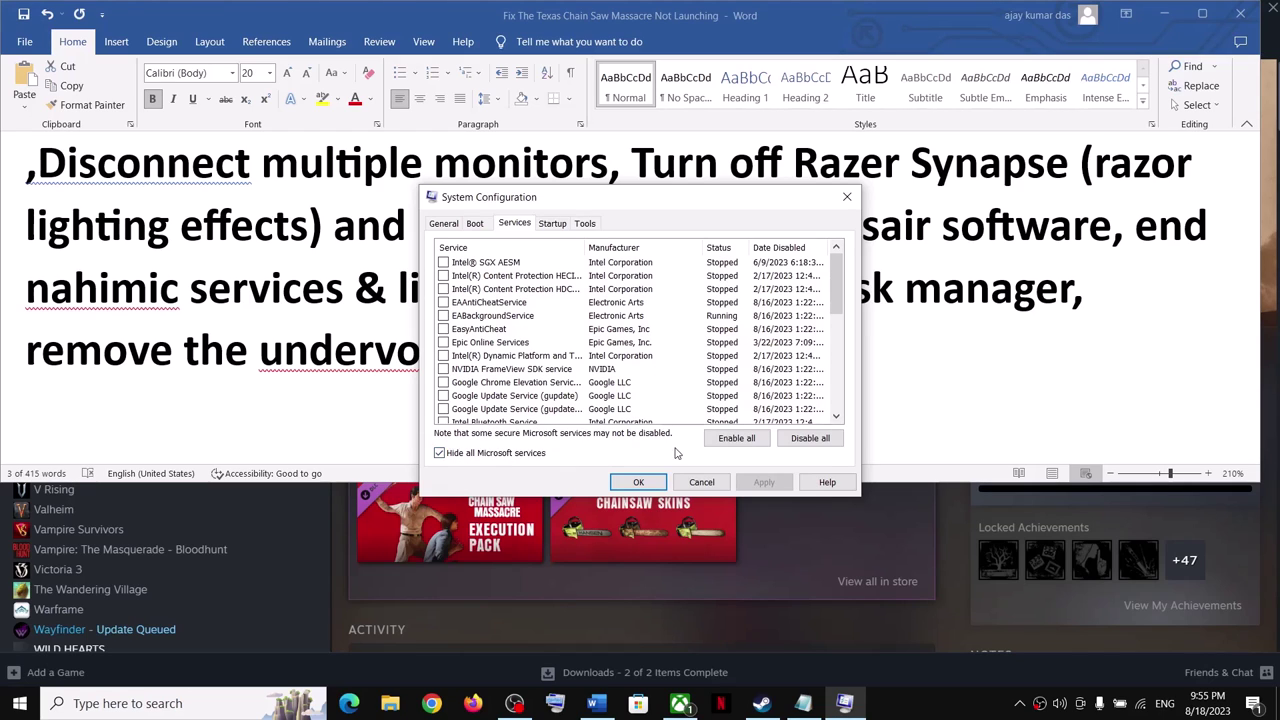
{"action": "left_click", "coordinate": [826, 440]}
{"action": "left_click", "coordinate": [777, 484]}
{"action": "left_click", "coordinate": [638, 482]}
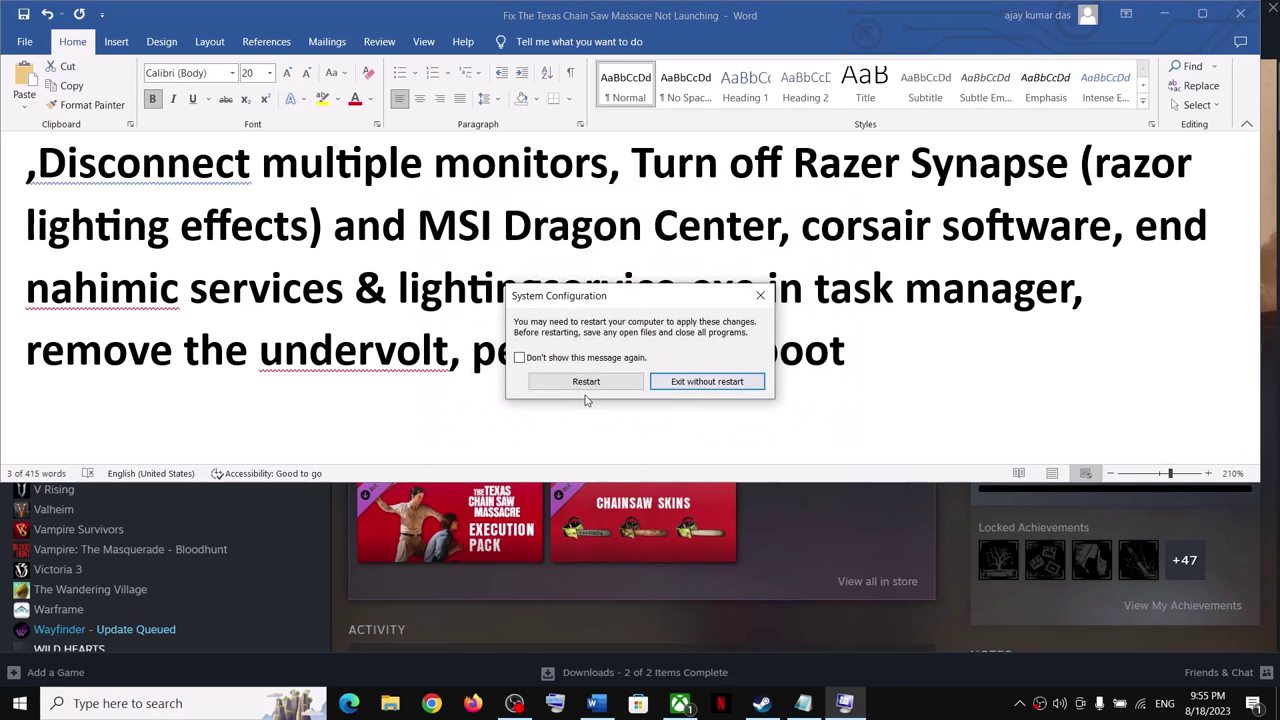
{"action": "left_click", "coordinate": [760, 296]}
Scroll the guide to Step 4 and highlight its -dx11/-dx12 launch options advice
{"action": "scroll", "coordinate": [215, 357], "scroll_direction": "down", "scroll_amount": 2}
{"action": "scroll", "coordinate": [215, 357], "scroll_direction": "down", "scroll_amount": 1}
{"action": "scroll", "coordinate": [211, 354], "scroll_direction": "up", "scroll_amount": 1}
{"action": "left_click_drag", "start_coordinate": [172, 345], "coordinate": [482, 348]}
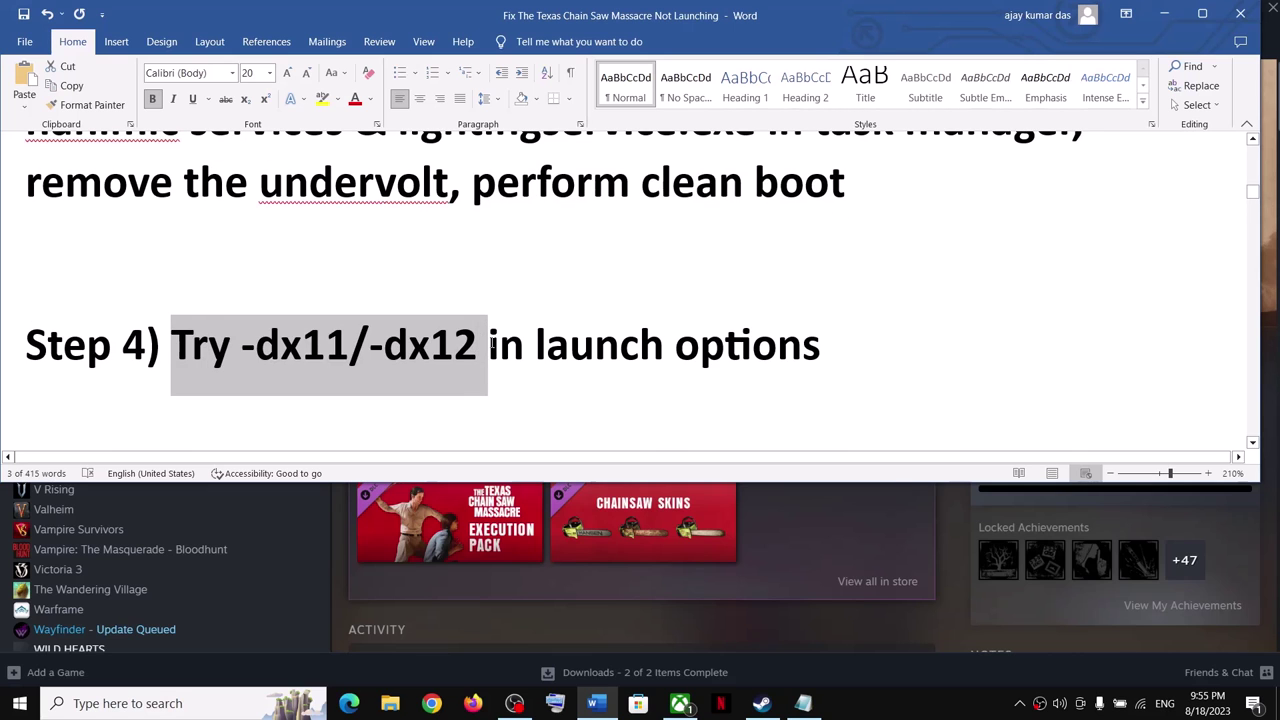
Open The Texas Chain Saw Massacre's properties from the Steam library
{"action": "left_click", "coordinate": [641, 344]}
{"action": "left_click", "coordinate": [1164, 15]}
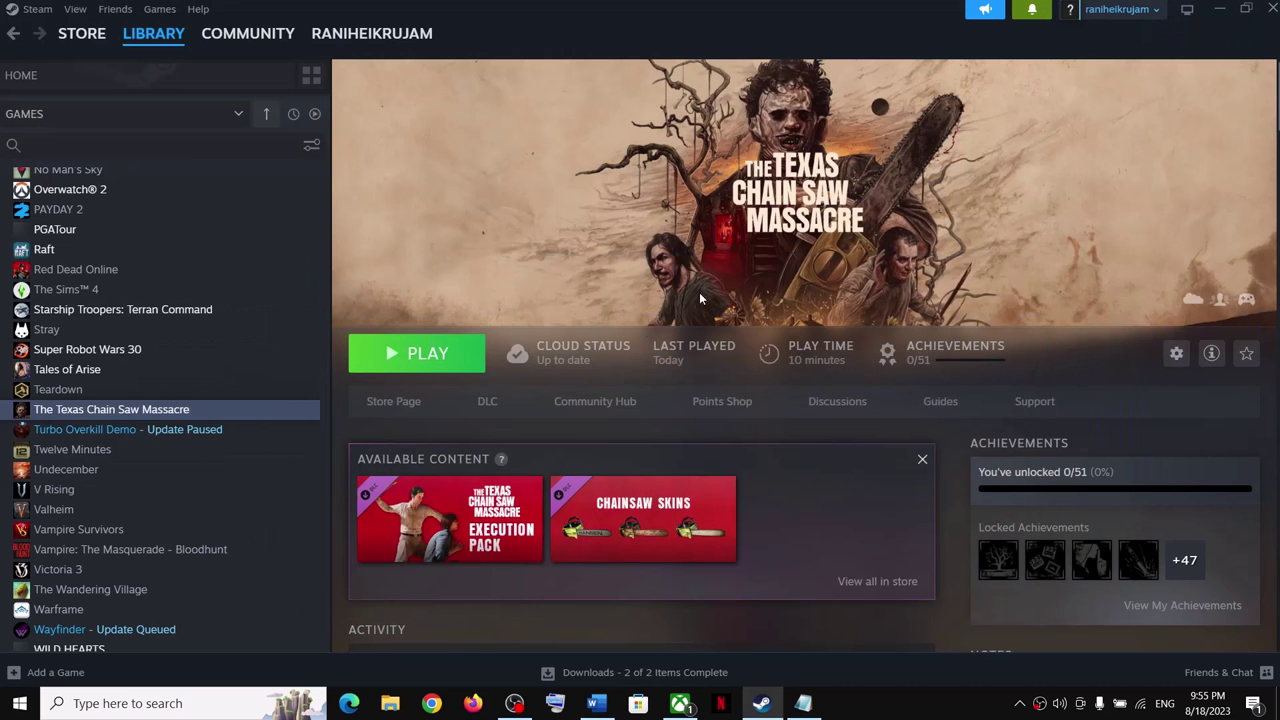
{"action": "right_click", "coordinate": [176, 412]}
{"action": "mouse_move", "coordinate": [213, 514]}
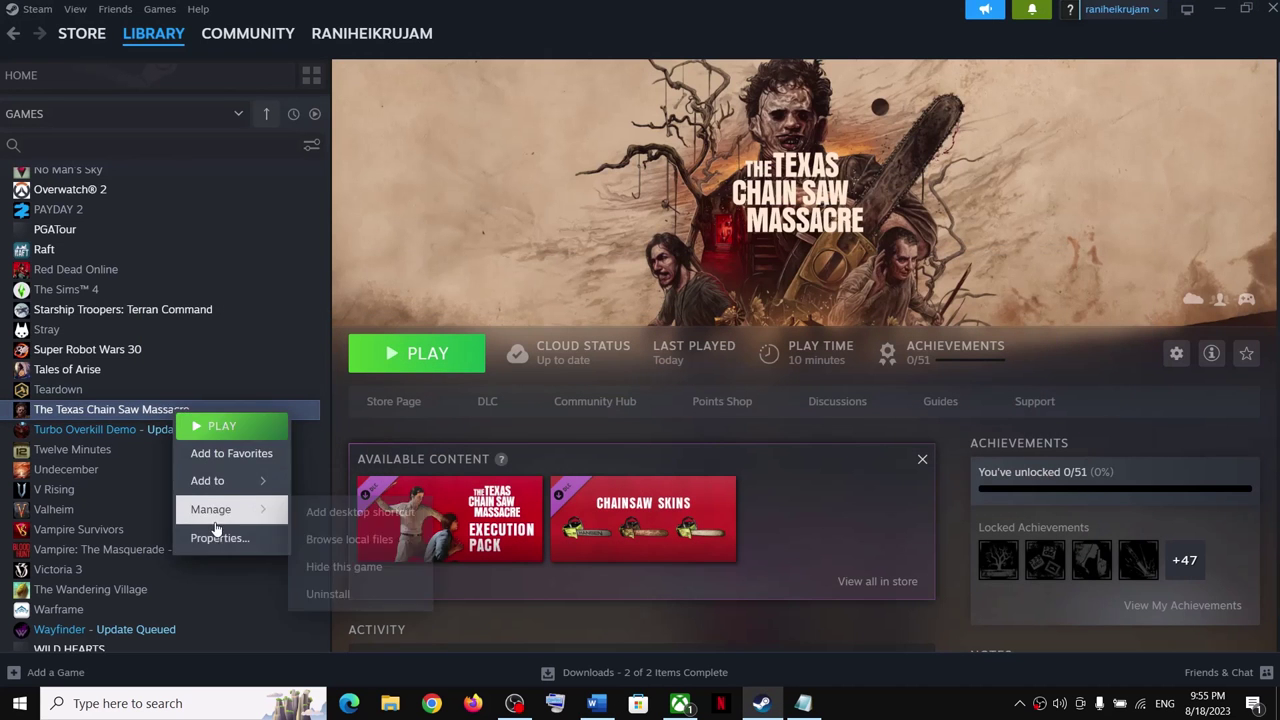
{"action": "left_click", "coordinate": [218, 538]}
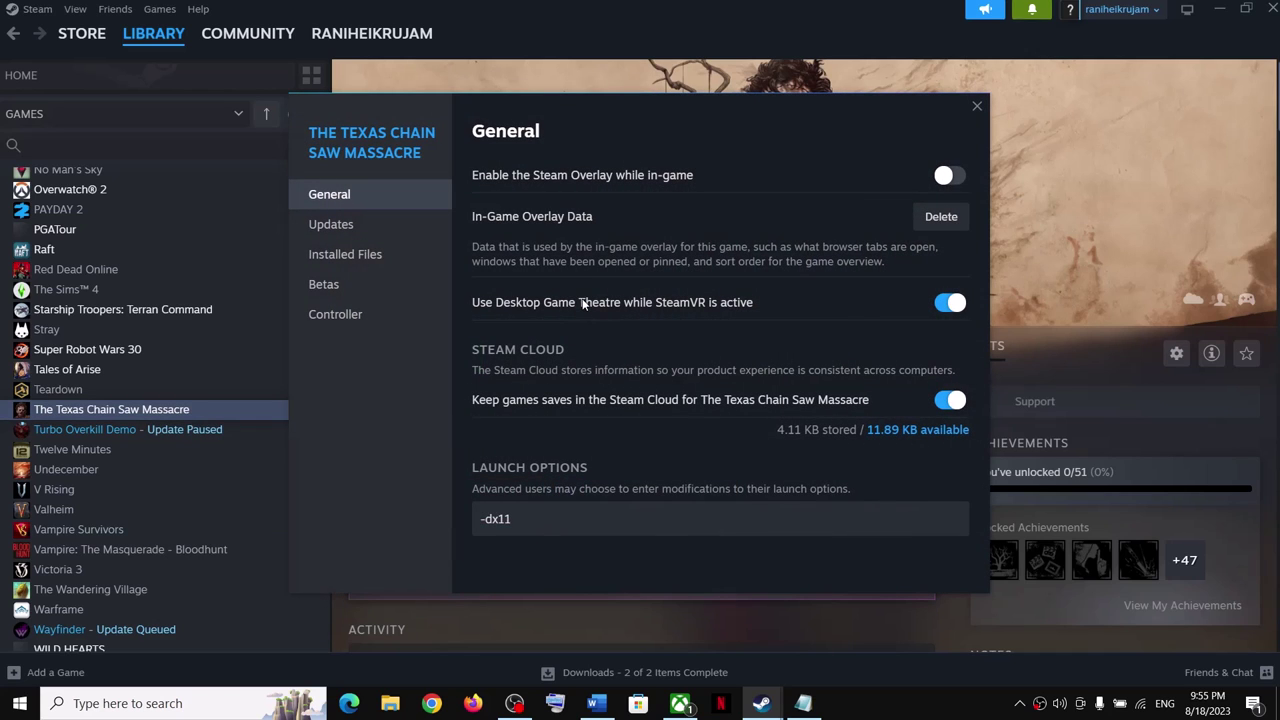
Try -dx11, then -dx12 as launch options, then leave the field empty and close properties
{"action": "left_click", "coordinate": [565, 519]}
{"action": "left_click_drag", "start_coordinate": [565, 519], "coordinate": [234, 492]}
{"action": "type", "text": "-"}
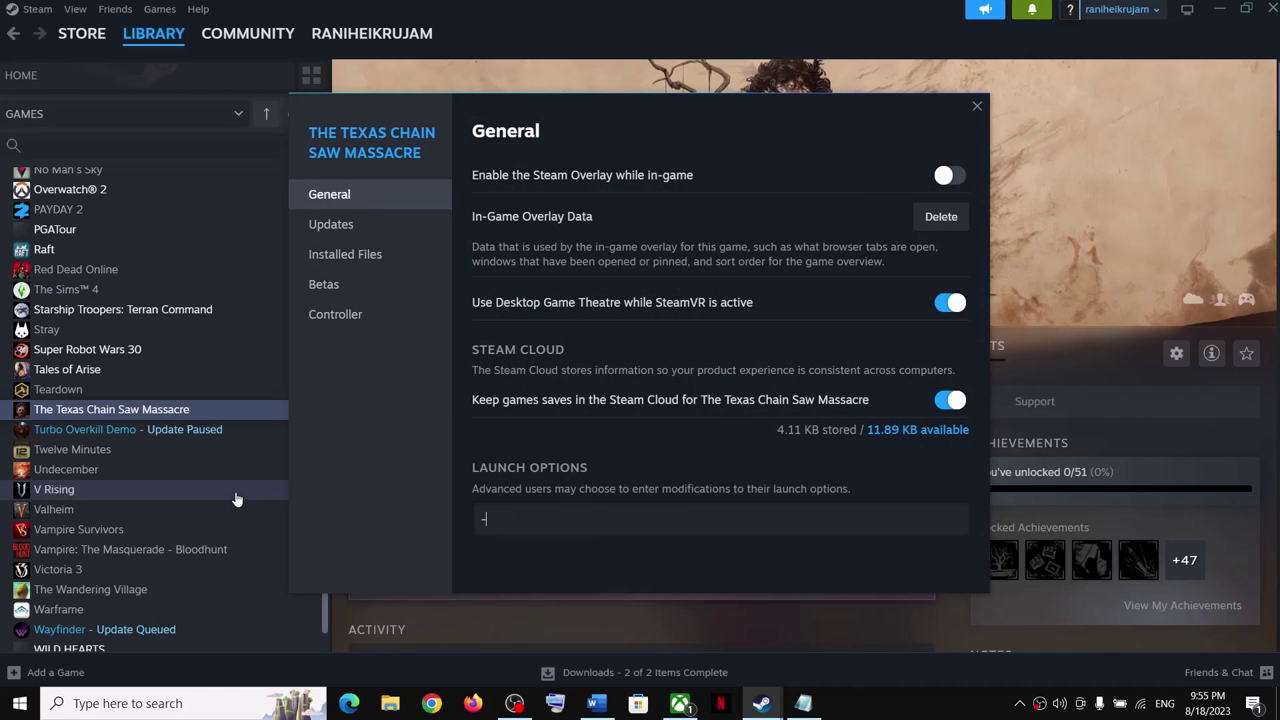
{"action": "type", "text": "dx11"}
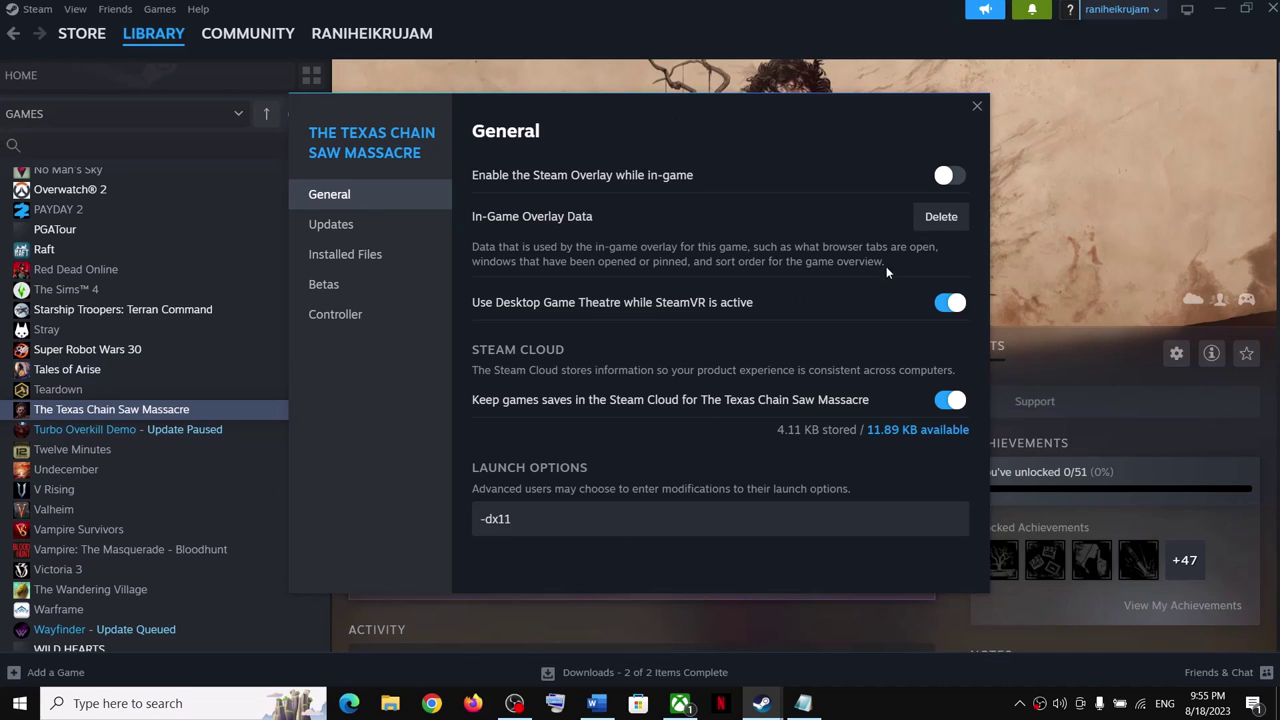
{"action": "left_click_drag", "start_coordinate": [510, 540], "coordinate": [166, 564]}
{"action": "type", "text": "-dx12"}
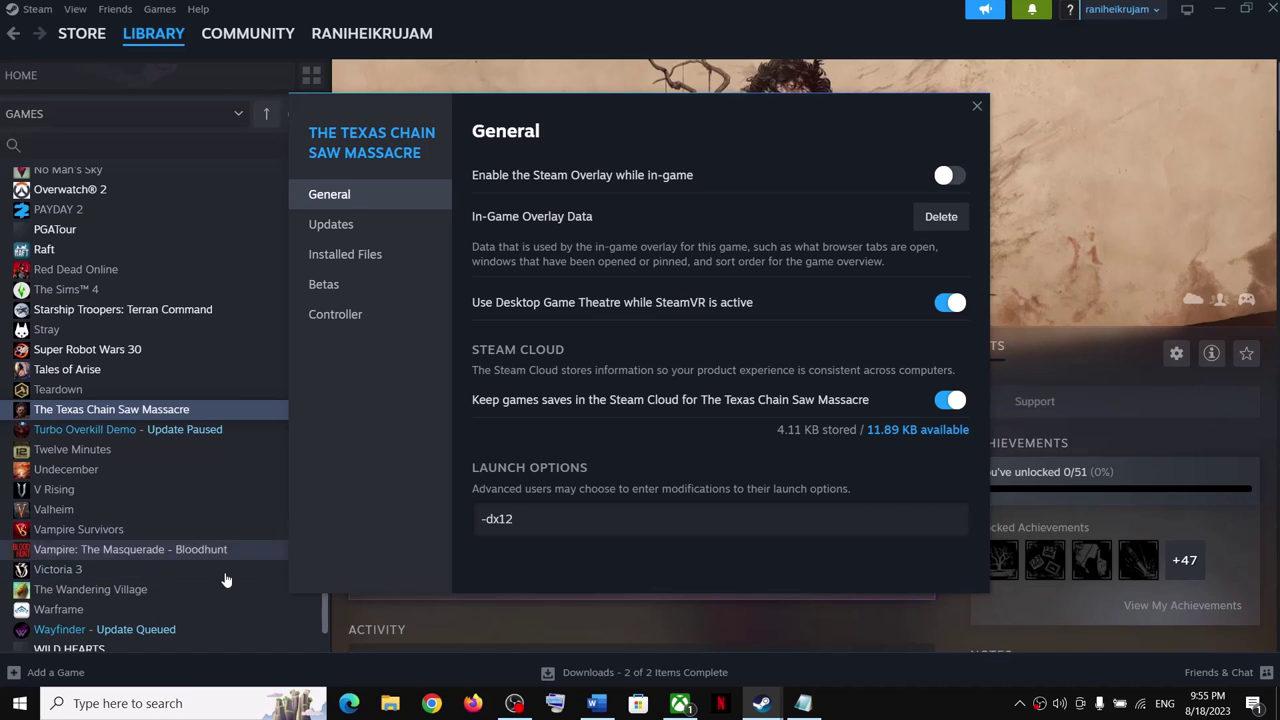
{"action": "left_click_drag", "start_coordinate": [557, 530], "coordinate": [285, 518]}
{"action": "key", "text": "BackSpace"}
{"action": "left_click", "coordinate": [656, 573]}
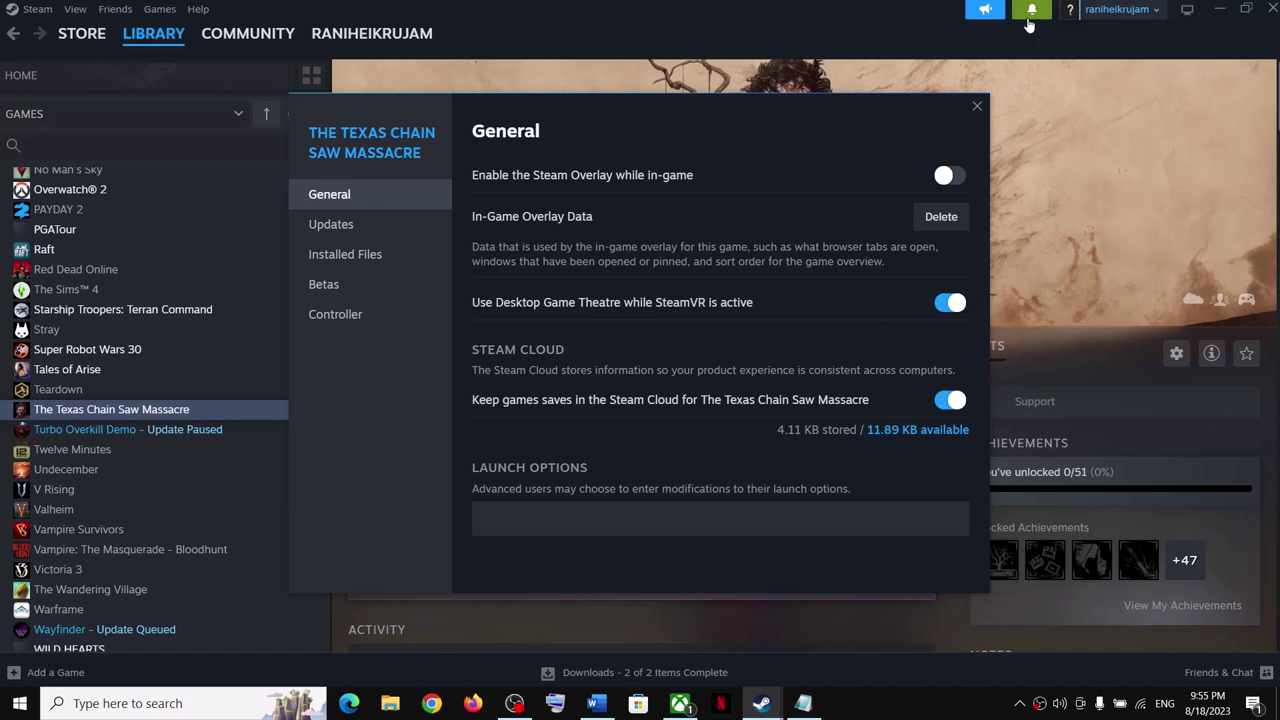
{"action": "left_click", "coordinate": [977, 105]}
Scroll the guide to Step 5 and highlight 'installation folder' in its heading
{"action": "left_click", "coordinate": [596, 703]}
{"action": "scroll", "coordinate": [634, 343], "scroll_direction": "down", "scroll_amount": 2}
{"action": "scroll", "coordinate": [566, 346], "scroll_direction": "down", "scroll_amount": 1}
{"action": "scroll", "coordinate": [566, 346], "scroll_direction": "down", "scroll_amount": 5}
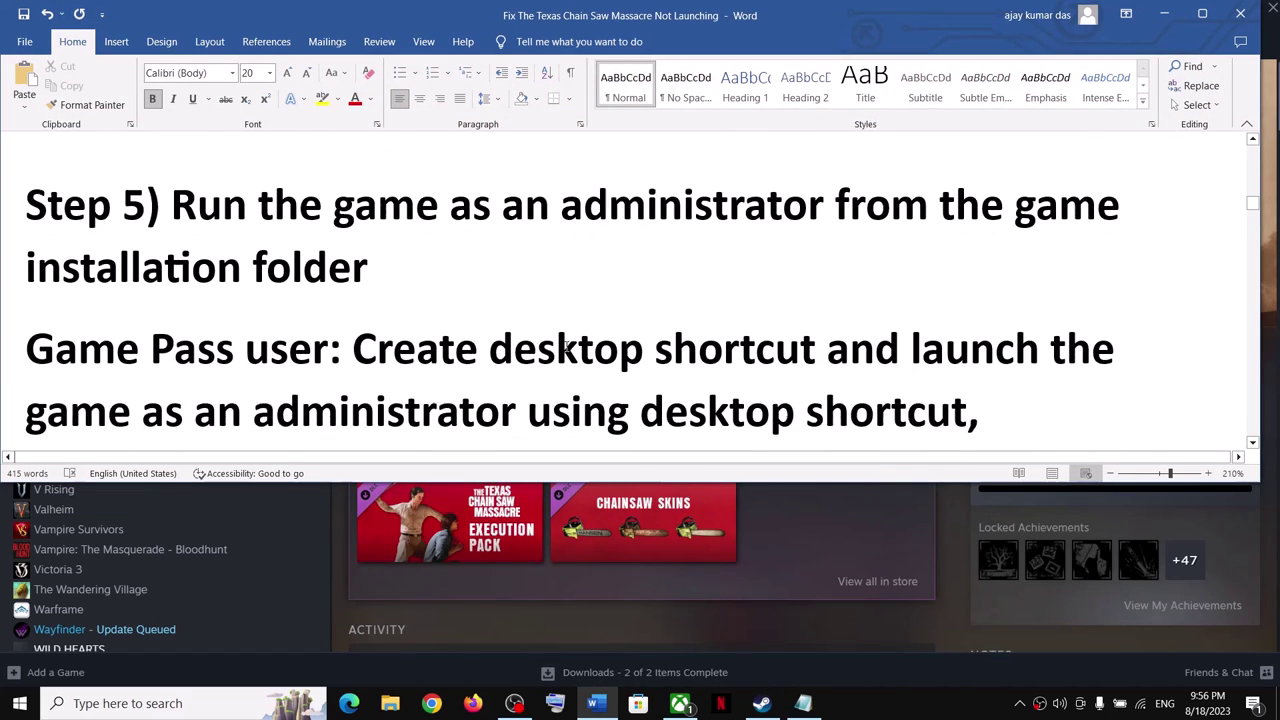
{"action": "scroll", "coordinate": [566, 346], "scroll_direction": "up", "scroll_amount": 5}
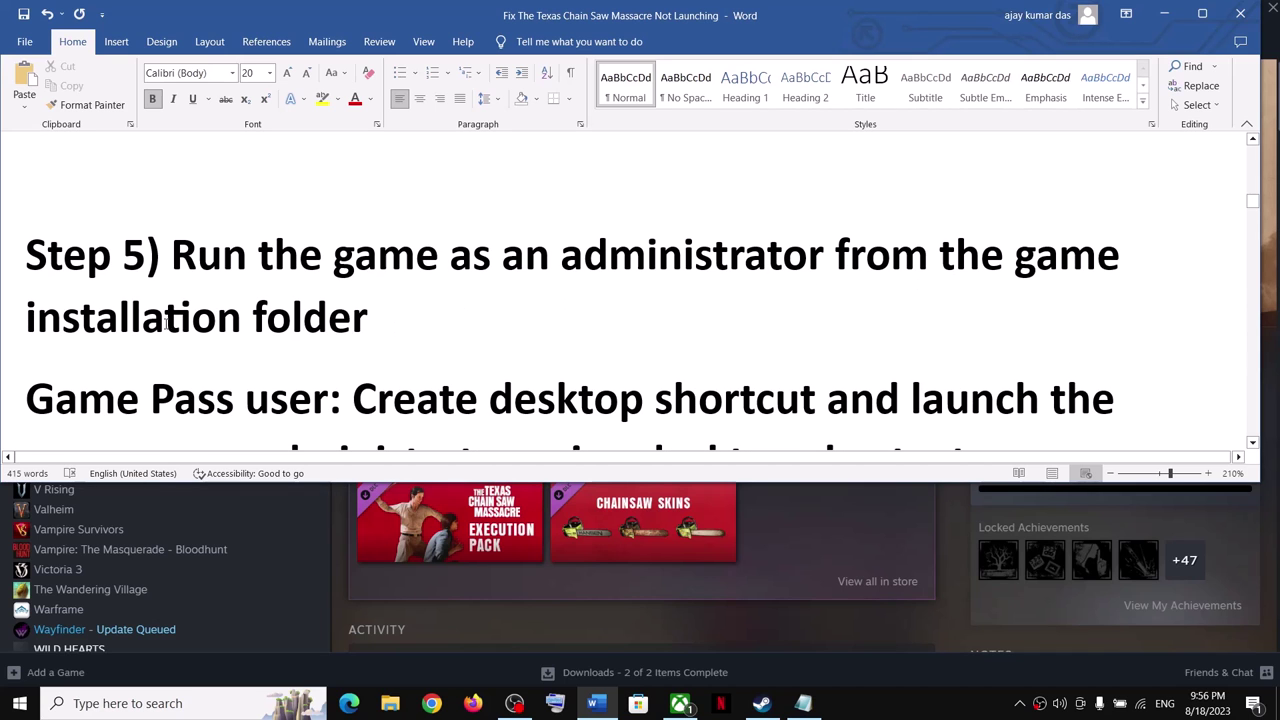
{"action": "left_click_drag", "start_coordinate": [95, 316], "coordinate": [398, 318]}
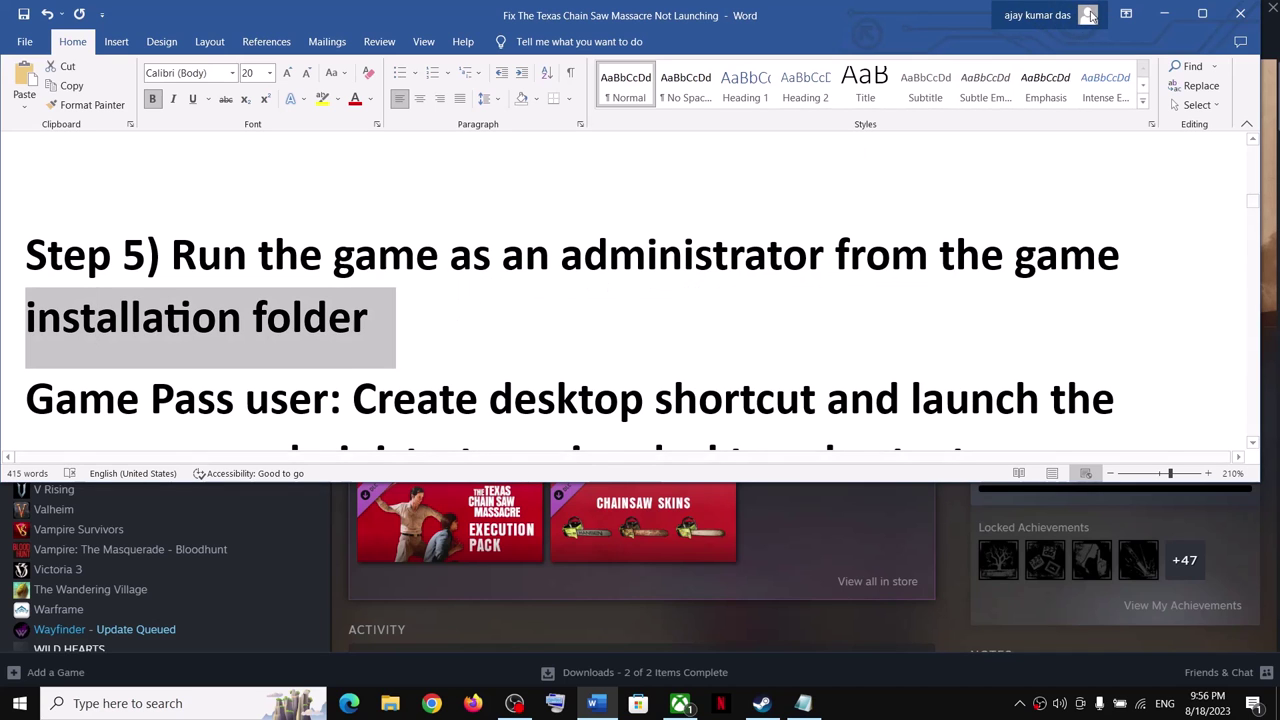
Browse the game's local files to open its TCSM folder in D:\SteamLibrary\steamapps\common
{"action": "left_click", "coordinate": [1166, 22]}
{"action": "right_click", "coordinate": [130, 412]}
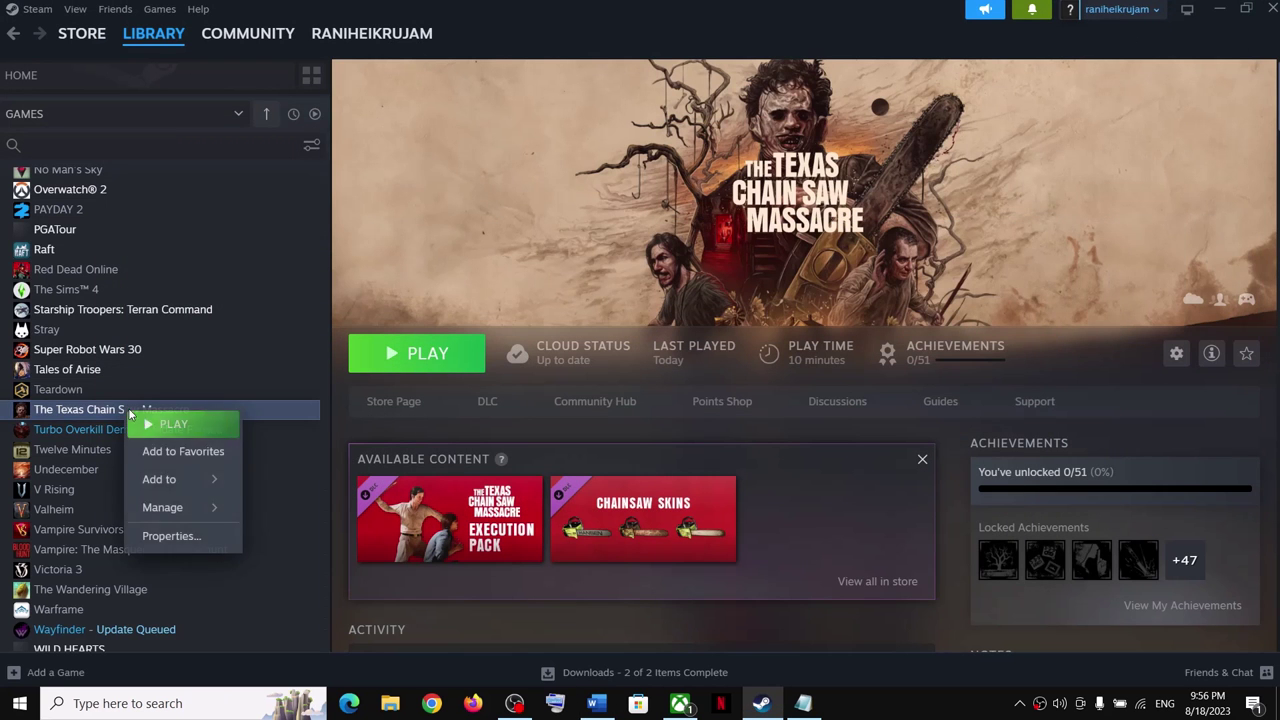
{"action": "mouse_move", "coordinate": [182, 507]}
{"action": "left_click", "coordinate": [320, 540]}
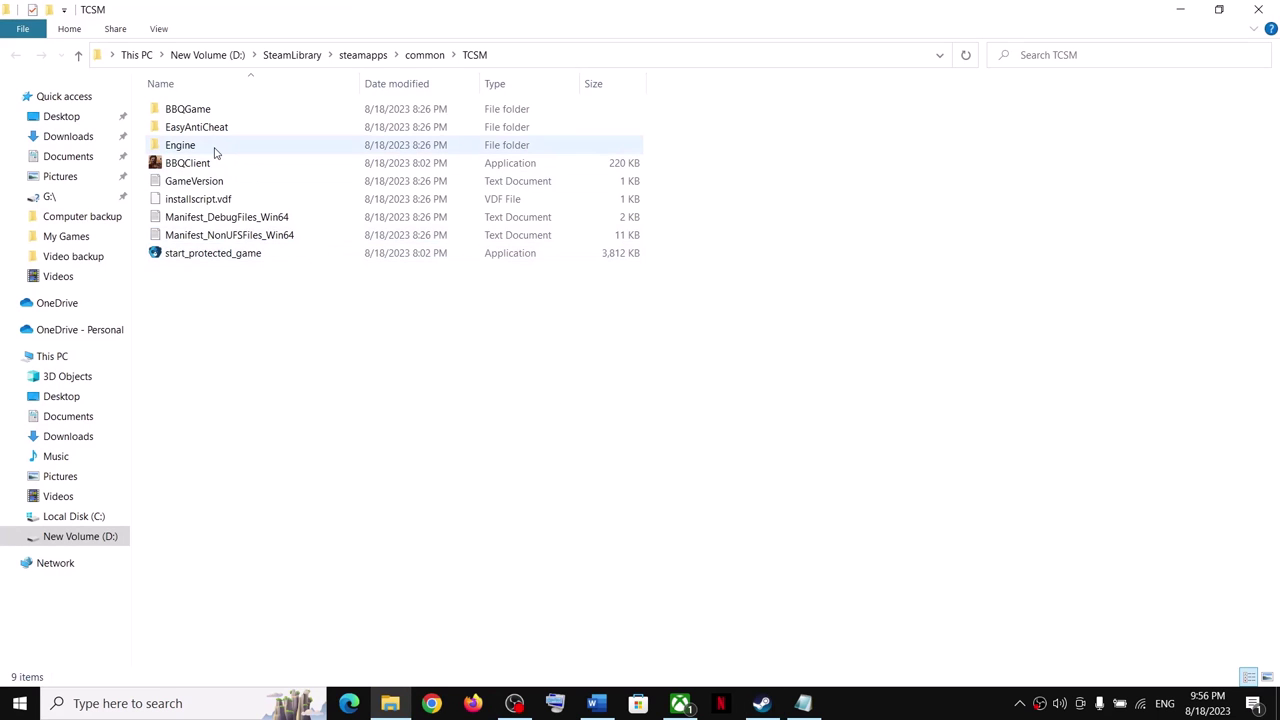
{"action": "left_click", "coordinate": [190, 168]}
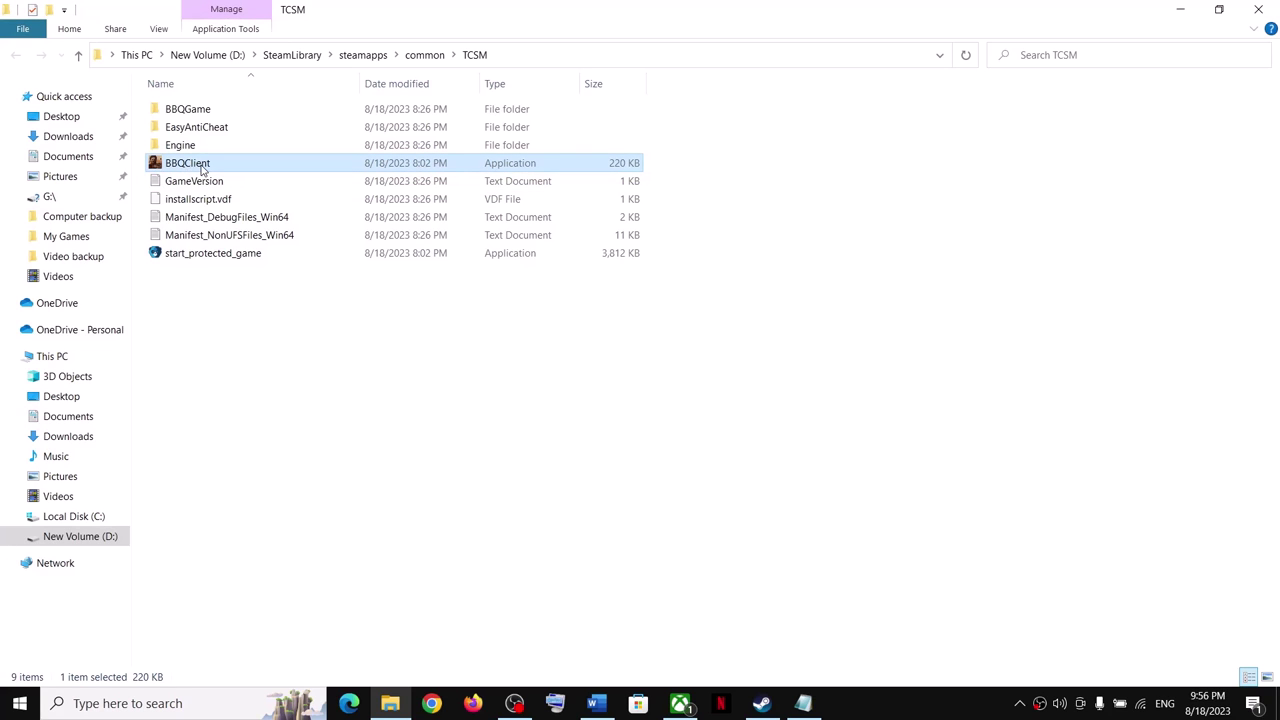
{"action": "right_click", "coordinate": [203, 170]}
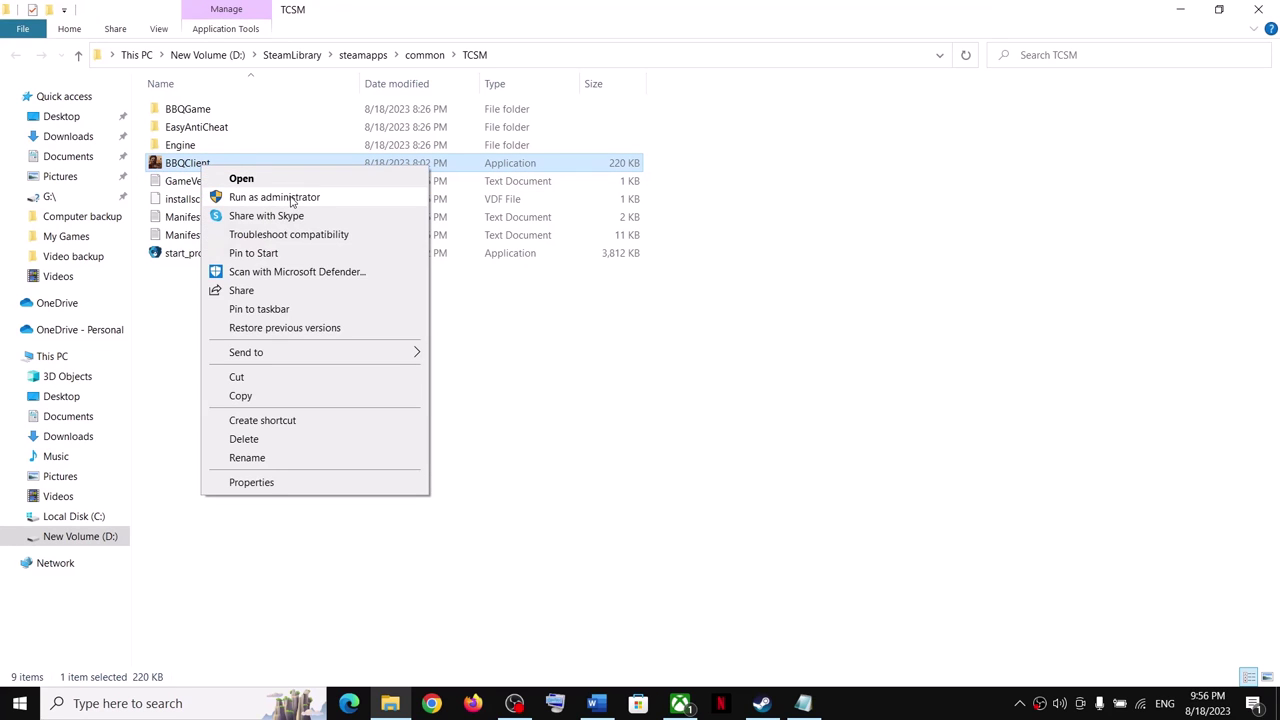
{"action": "left_click", "coordinate": [177, 342]}
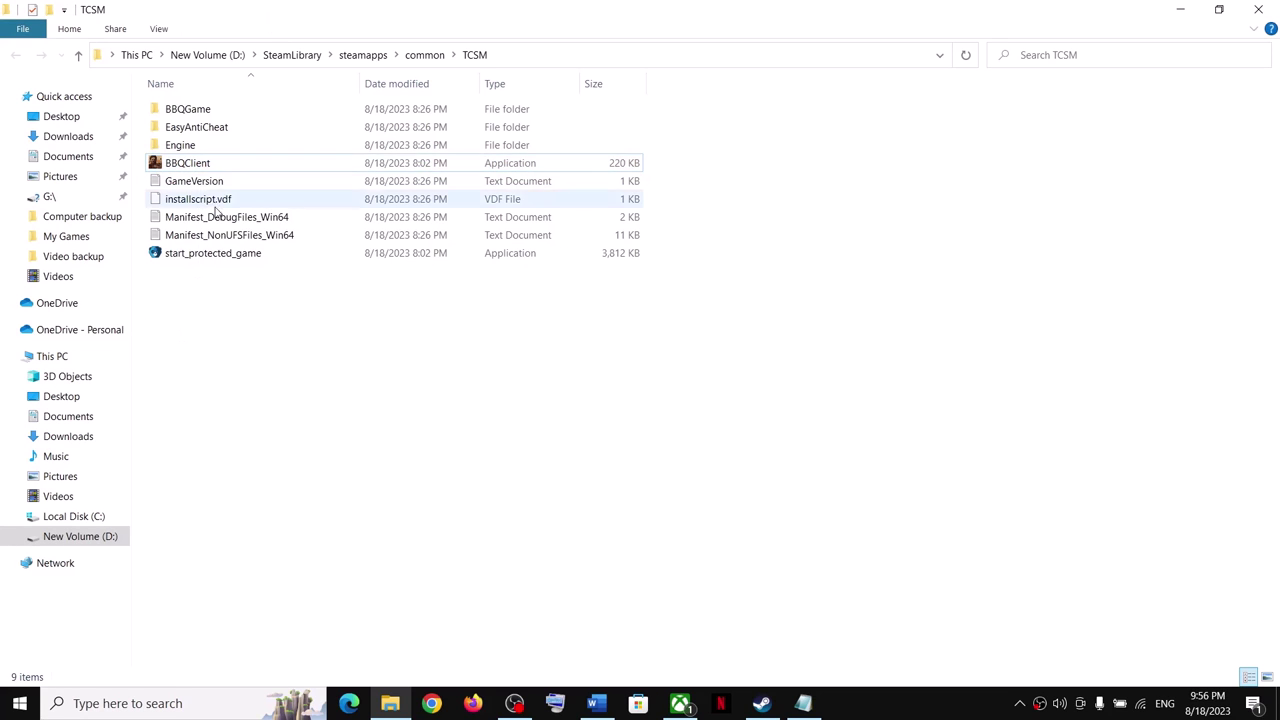
{"action": "double_click", "coordinate": [185, 112]}
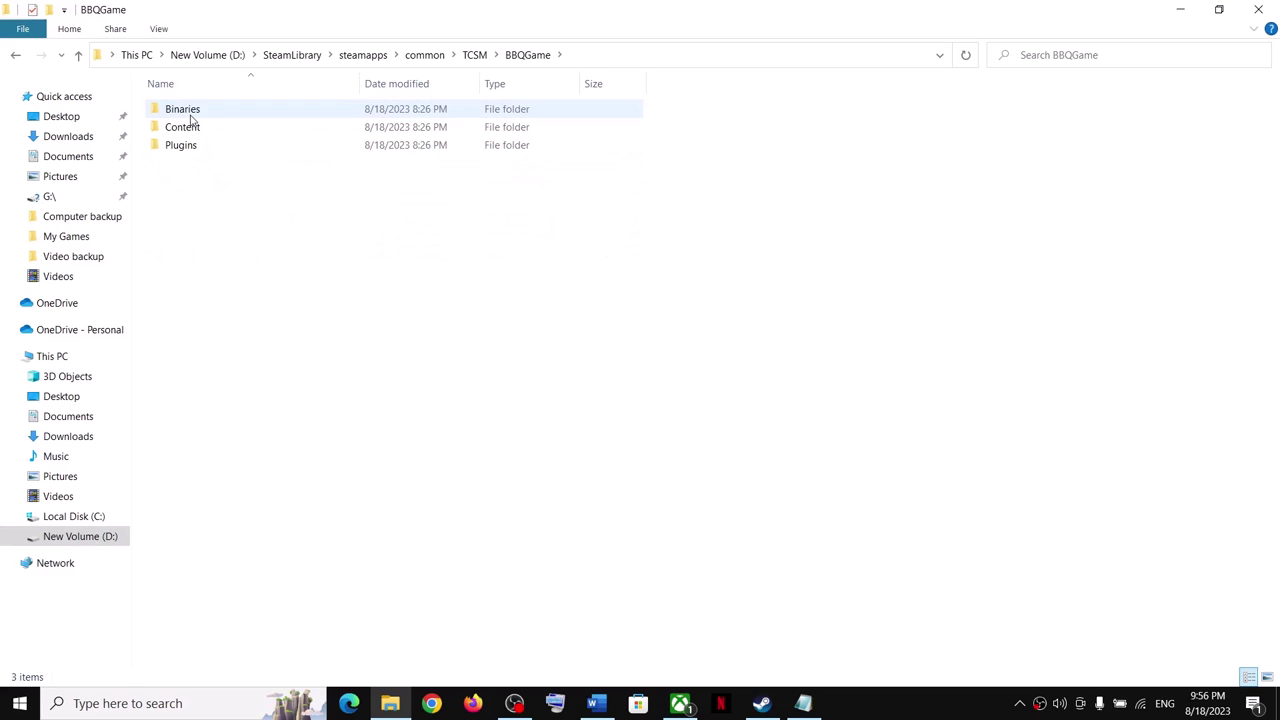
{"action": "double_click", "coordinate": [192, 113]}
{"action": "double_click", "coordinate": [180, 109]}
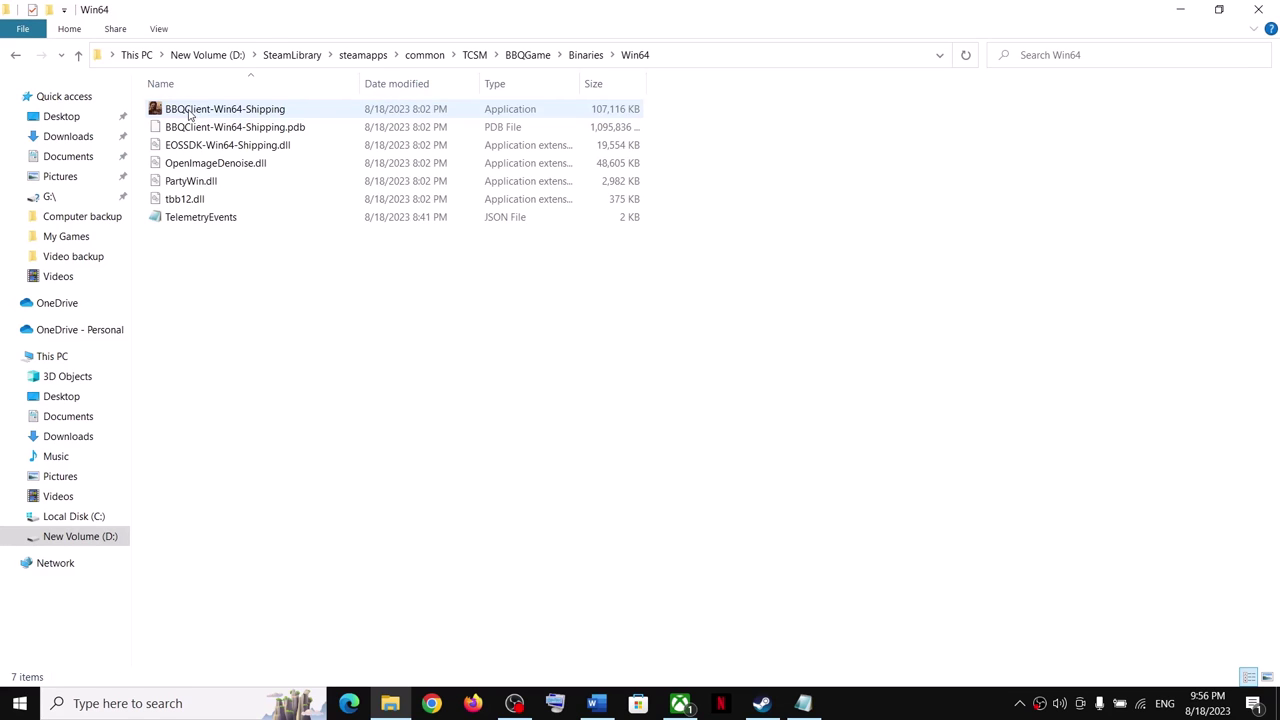
{"action": "left_click", "coordinate": [190, 116]}
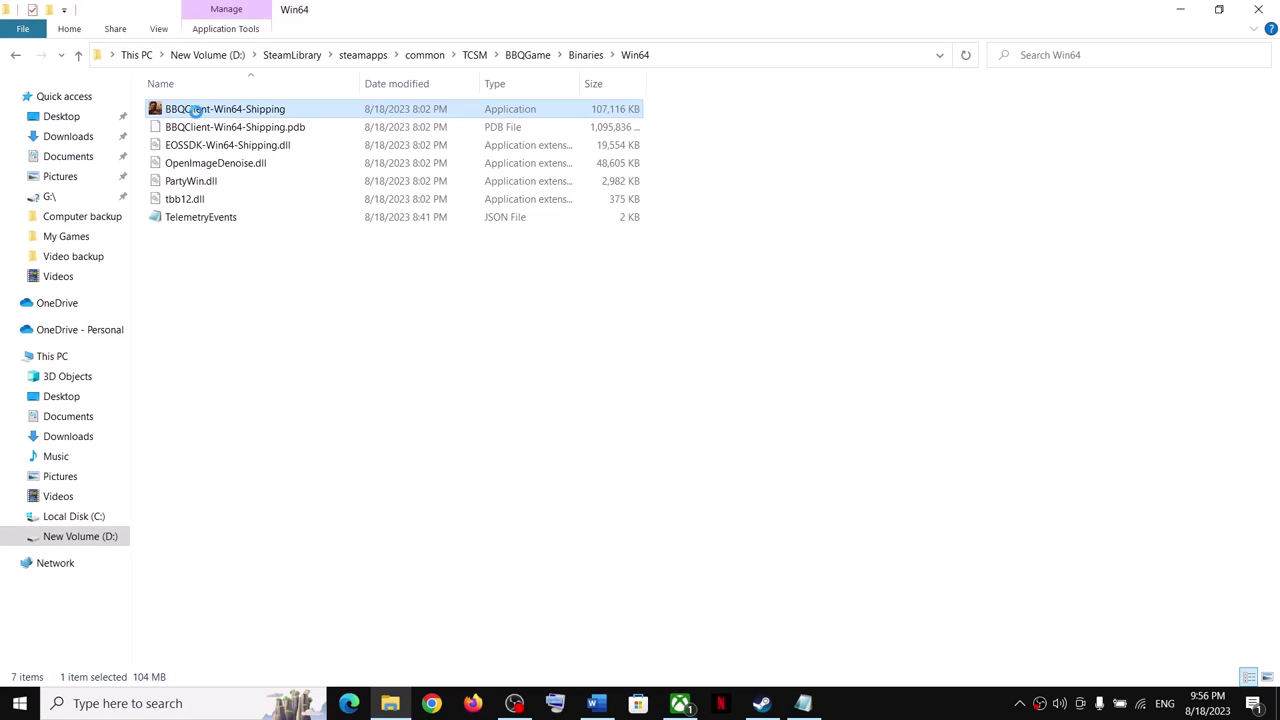
{"action": "right_click", "coordinate": [197, 111]}
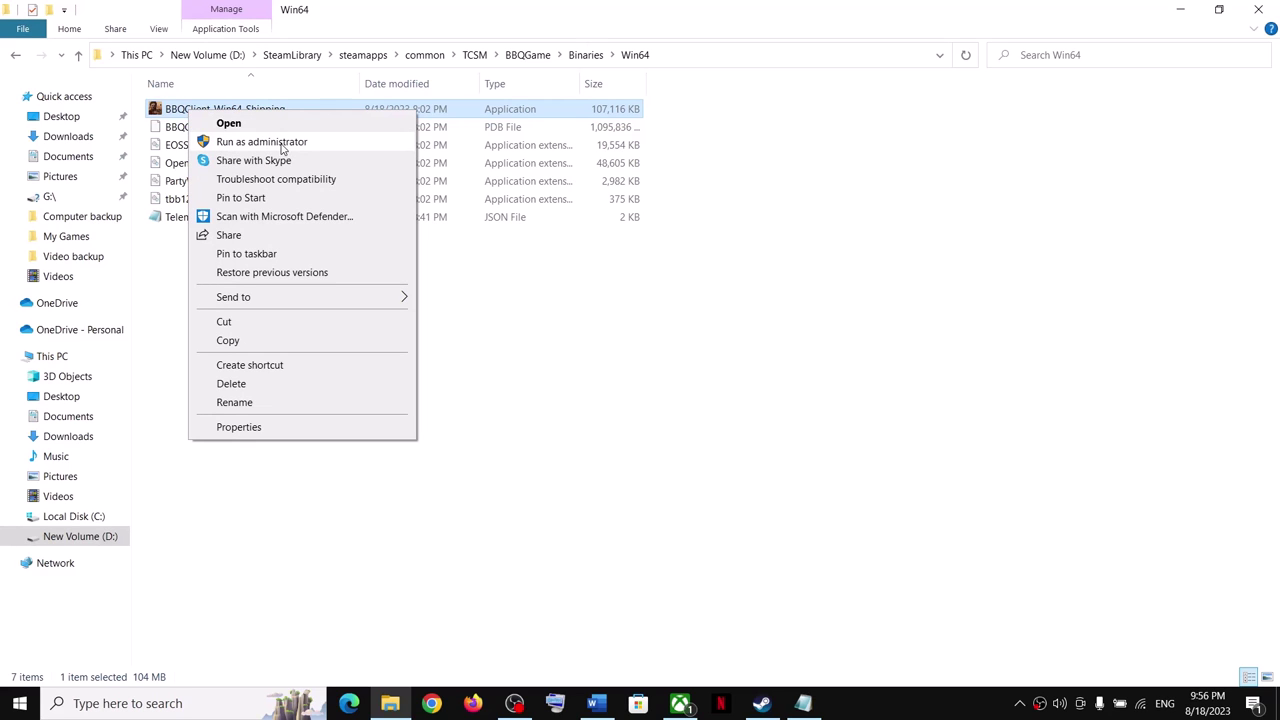
{"action": "left_click", "coordinate": [107, 78]}
{"action": "left_click", "coordinate": [78, 55]}
{"action": "left_click", "coordinate": [78, 55]}
{"action": "left_click", "coordinate": [78, 55]}
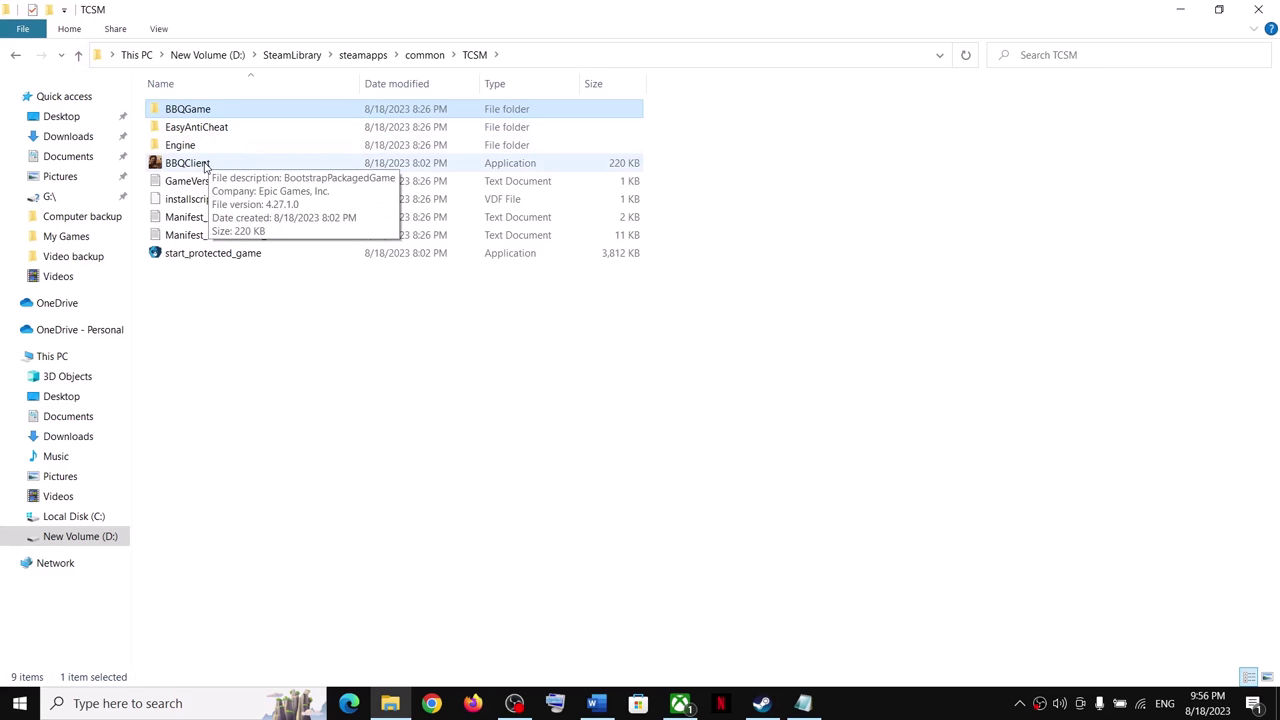
{"action": "left_click", "coordinate": [203, 166]}
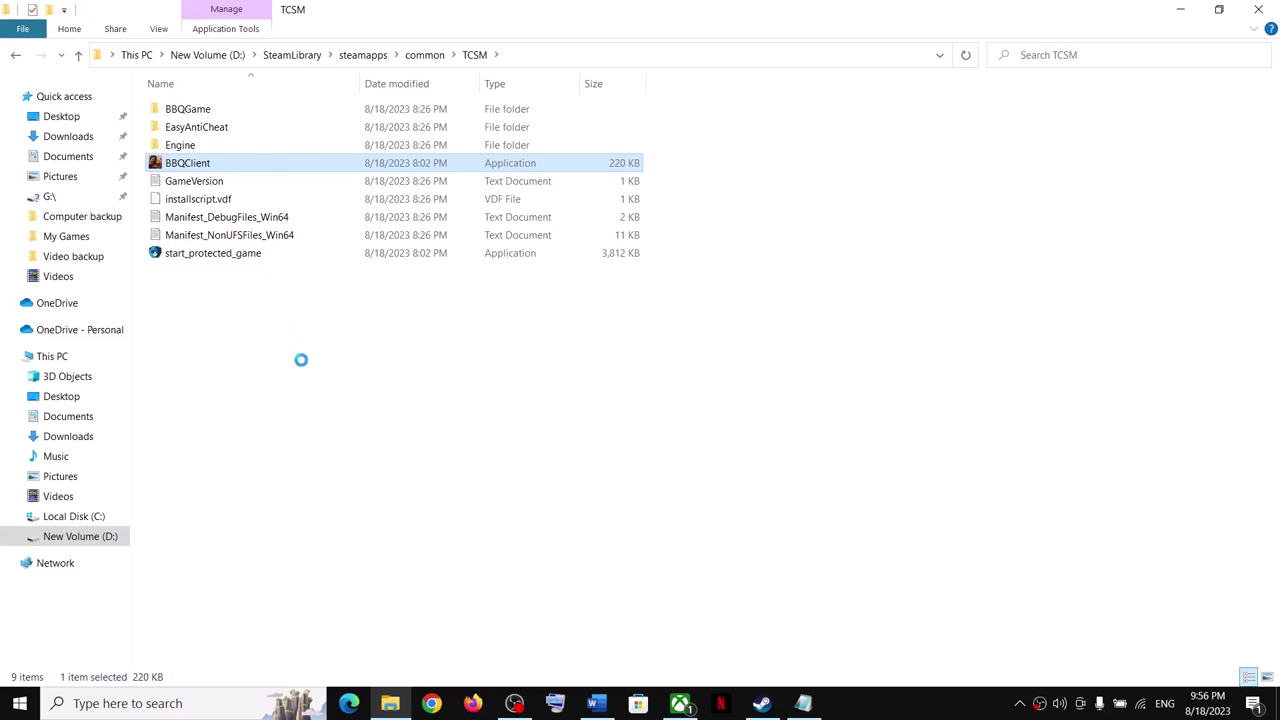
Turn on compatibility mode for BBQClient, leaving Windows 8 selected, and apply it
{"action": "right_click", "coordinate": [243, 163]}
{"action": "left_click", "coordinate": [286, 471]}
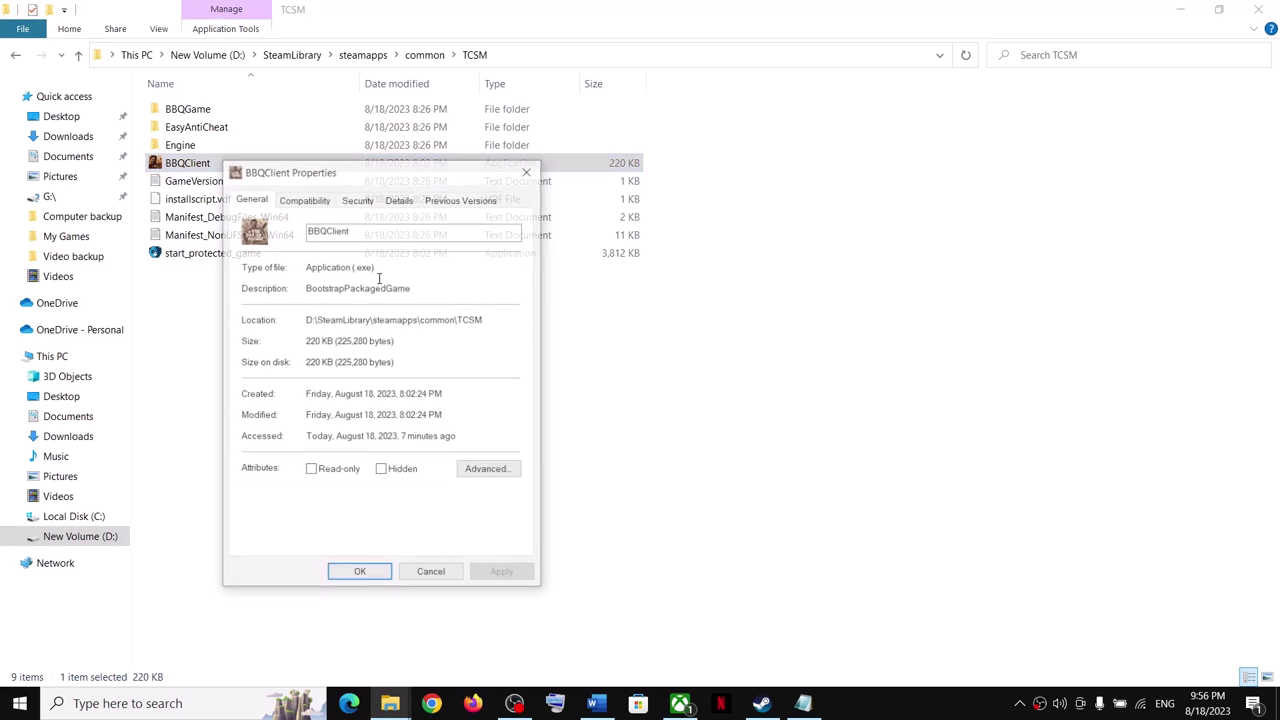
{"action": "left_click", "coordinate": [312, 200]}
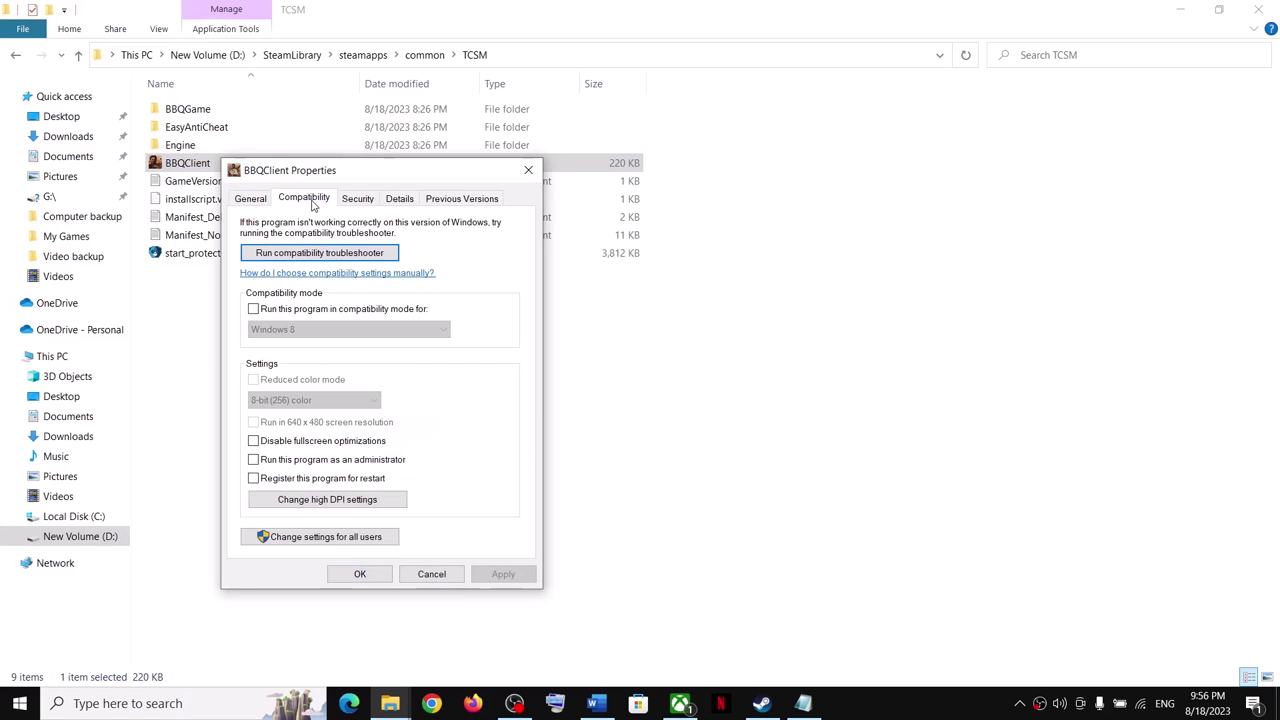
{"action": "left_click", "coordinate": [254, 310]}
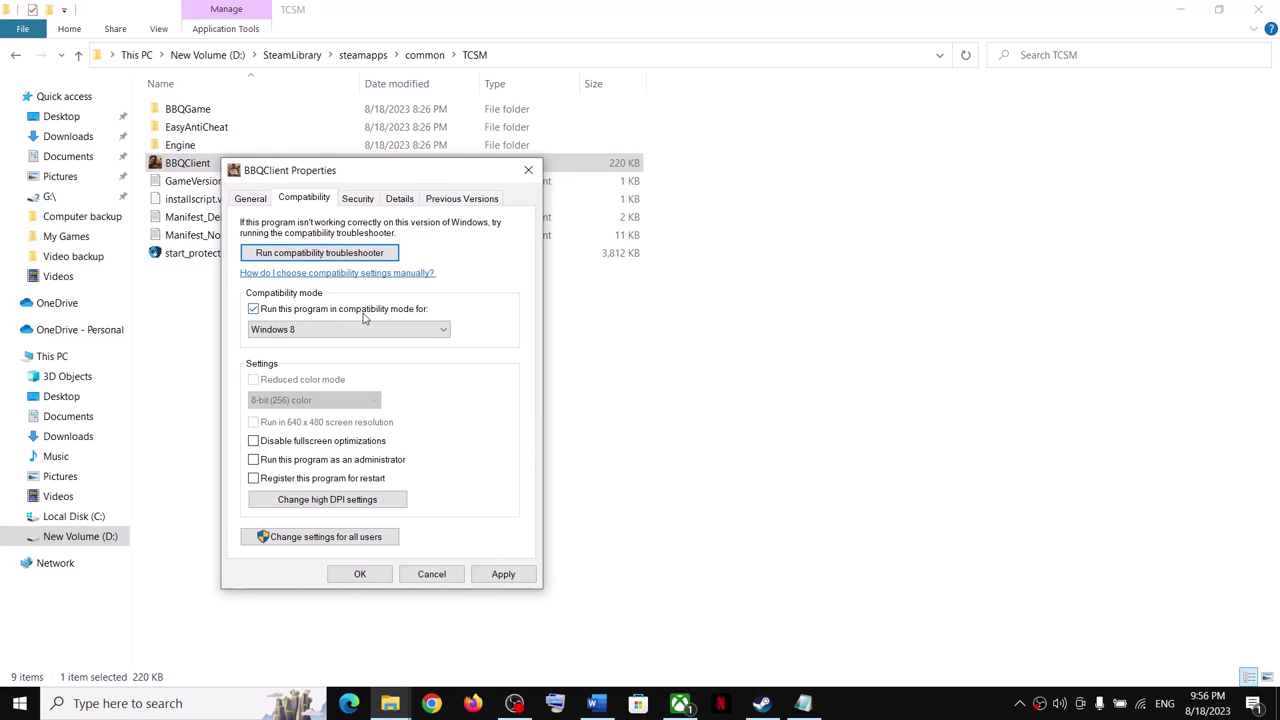
{"action": "left_click", "coordinate": [286, 334]}
{"action": "left_click", "coordinate": [280, 388]}
{"action": "left_click", "coordinate": [502, 574]}
{"action": "left_click", "coordinate": [360, 574]}
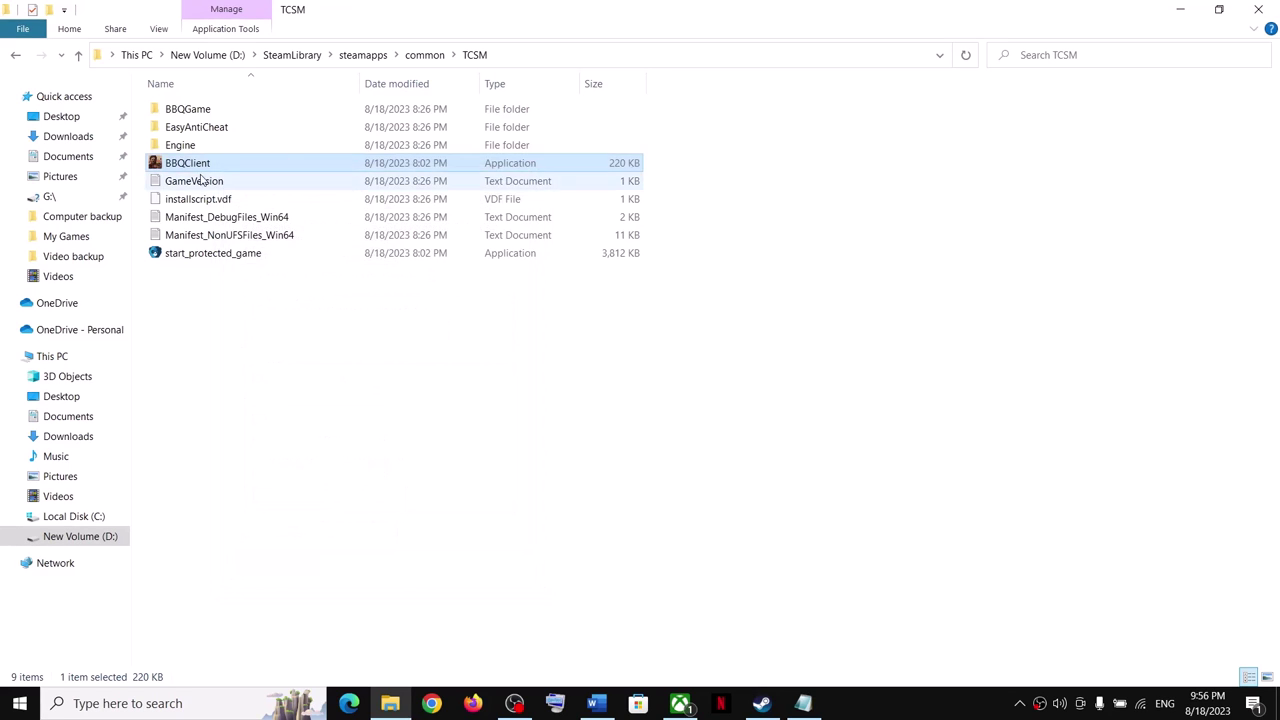
Change BBQClient's compatibility version to Windows 7 and apply it
{"action": "right_click", "coordinate": [195, 166]}
{"action": "left_click", "coordinate": [244, 480]}
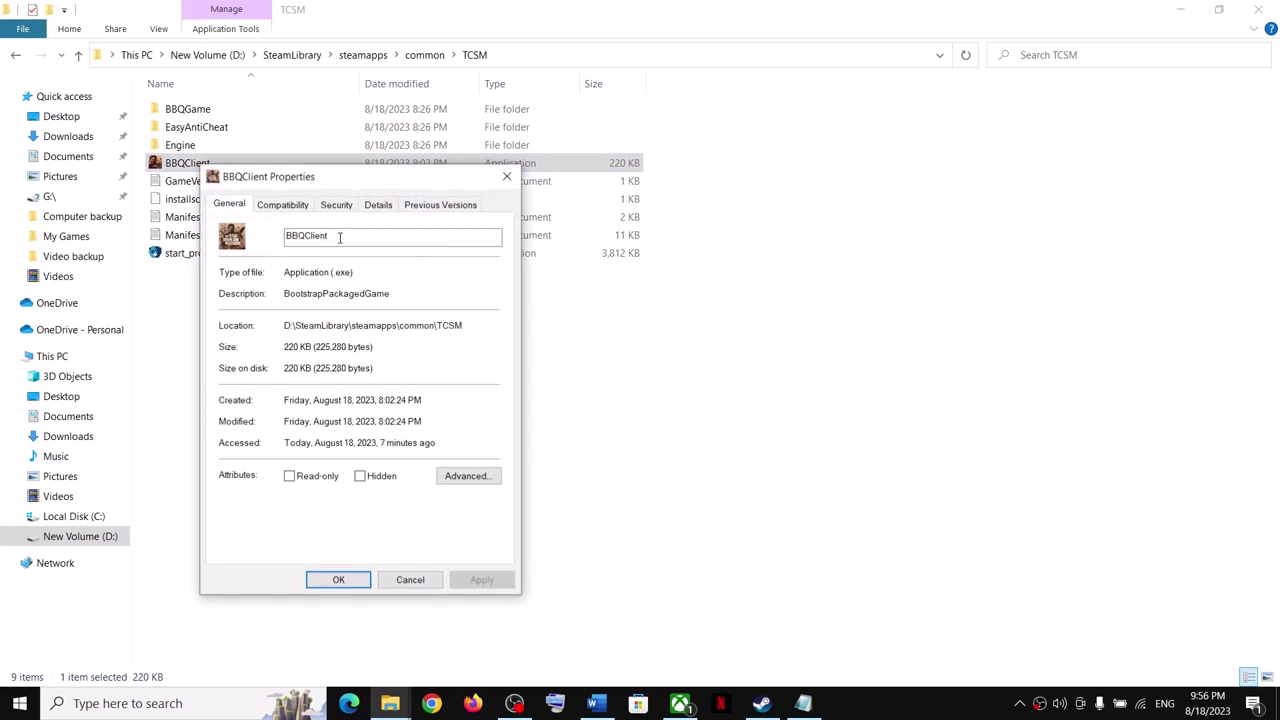
{"action": "left_click", "coordinate": [282, 204]}
{"action": "left_click", "coordinate": [311, 336]}
{"action": "left_click", "coordinate": [251, 380]}
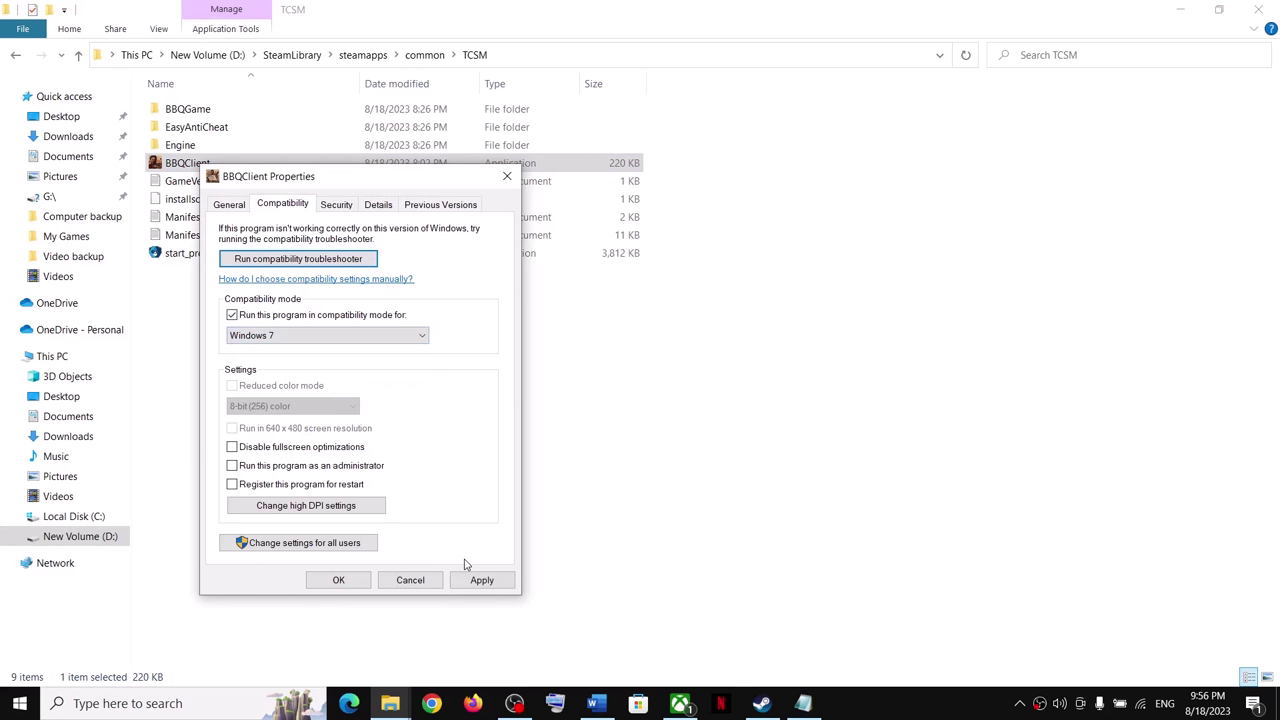
{"action": "left_click", "coordinate": [480, 581]}
{"action": "left_click", "coordinate": [355, 585]}
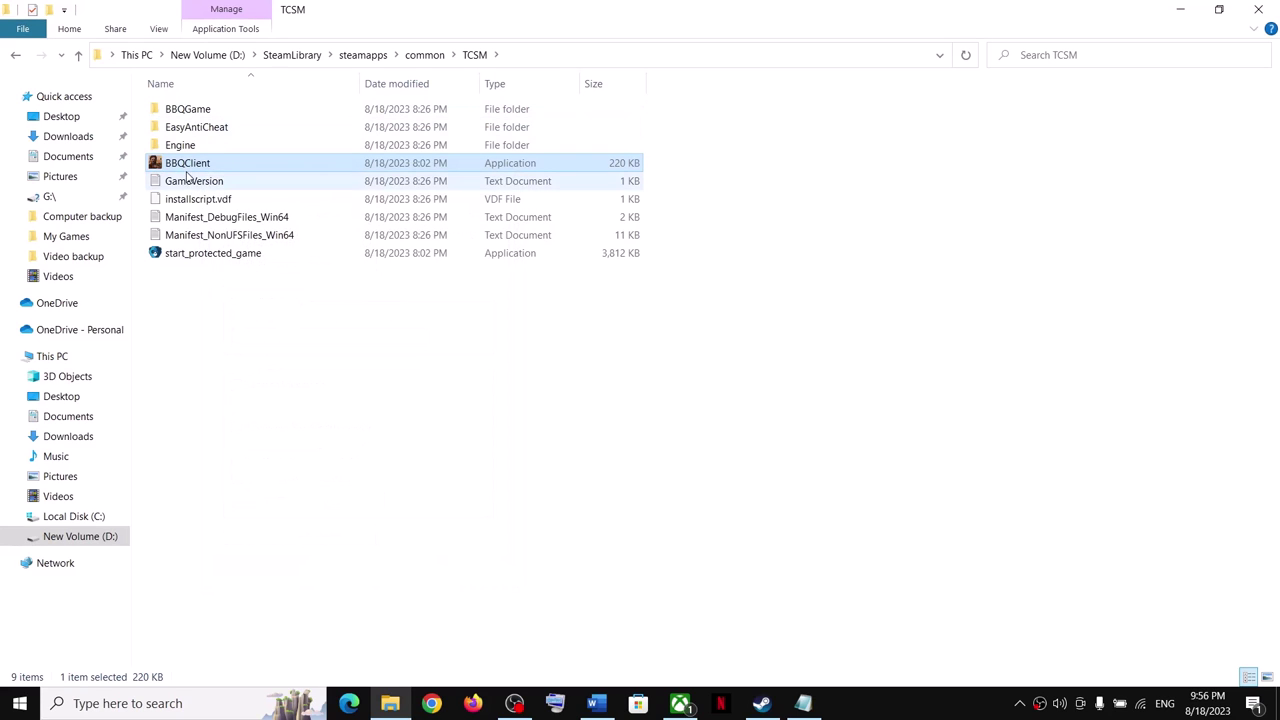
In BBQGame\Binaries\Win64, set BBQClient-Win64-Shipping to Windows 7 compatibility mode
{"action": "double_click", "coordinate": [203, 113]}
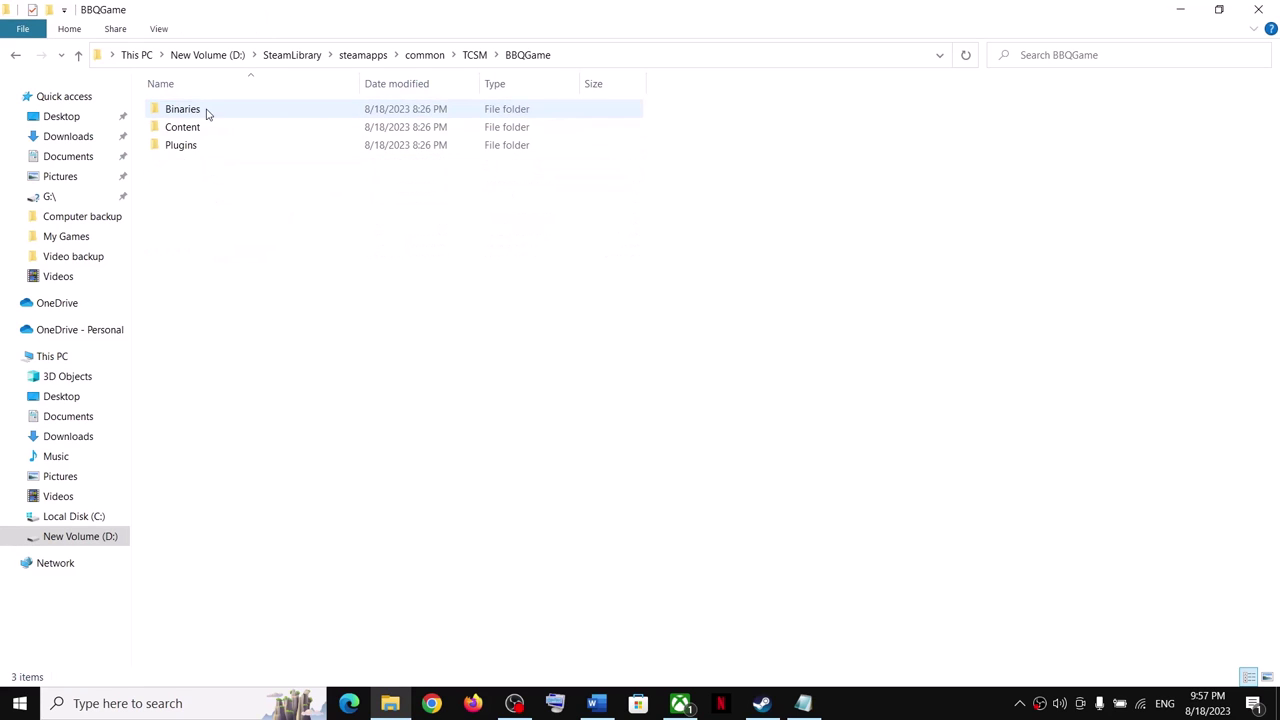
{"action": "double_click", "coordinate": [205, 114]}
{"action": "double_click", "coordinate": [205, 116]}
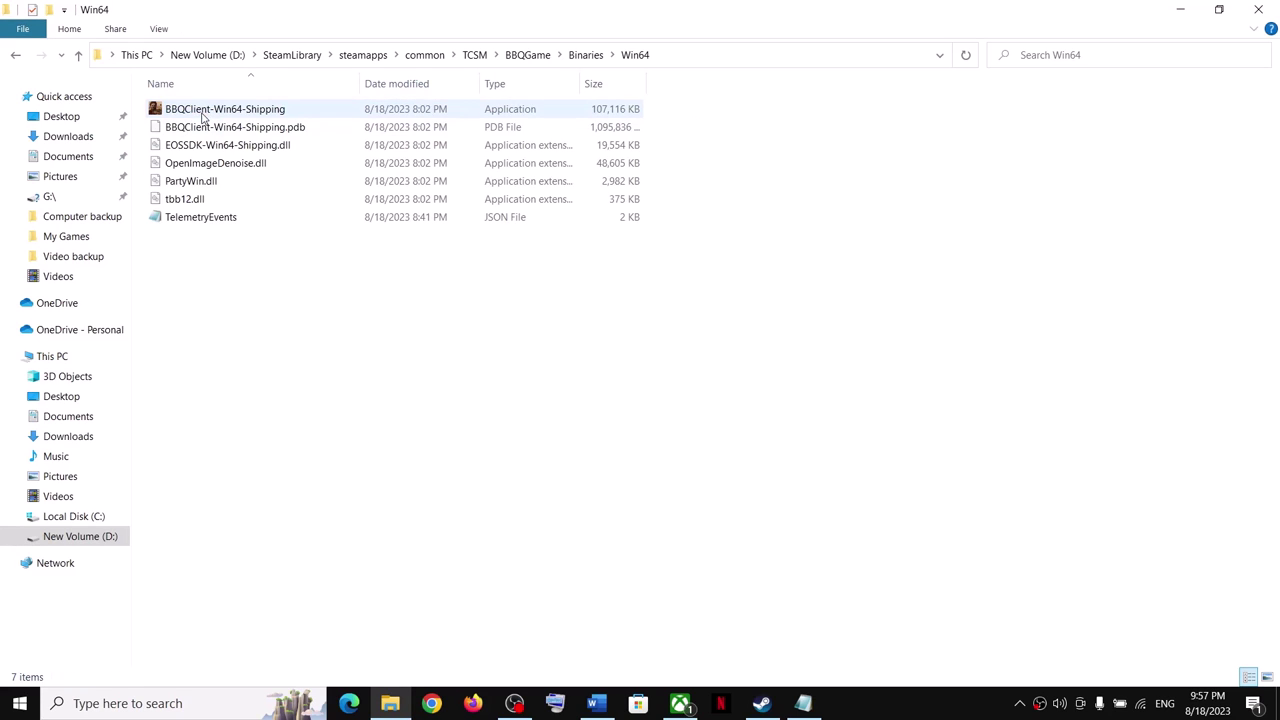
{"action": "right_click", "coordinate": [203, 116]}
{"action": "left_click", "coordinate": [262, 431]}
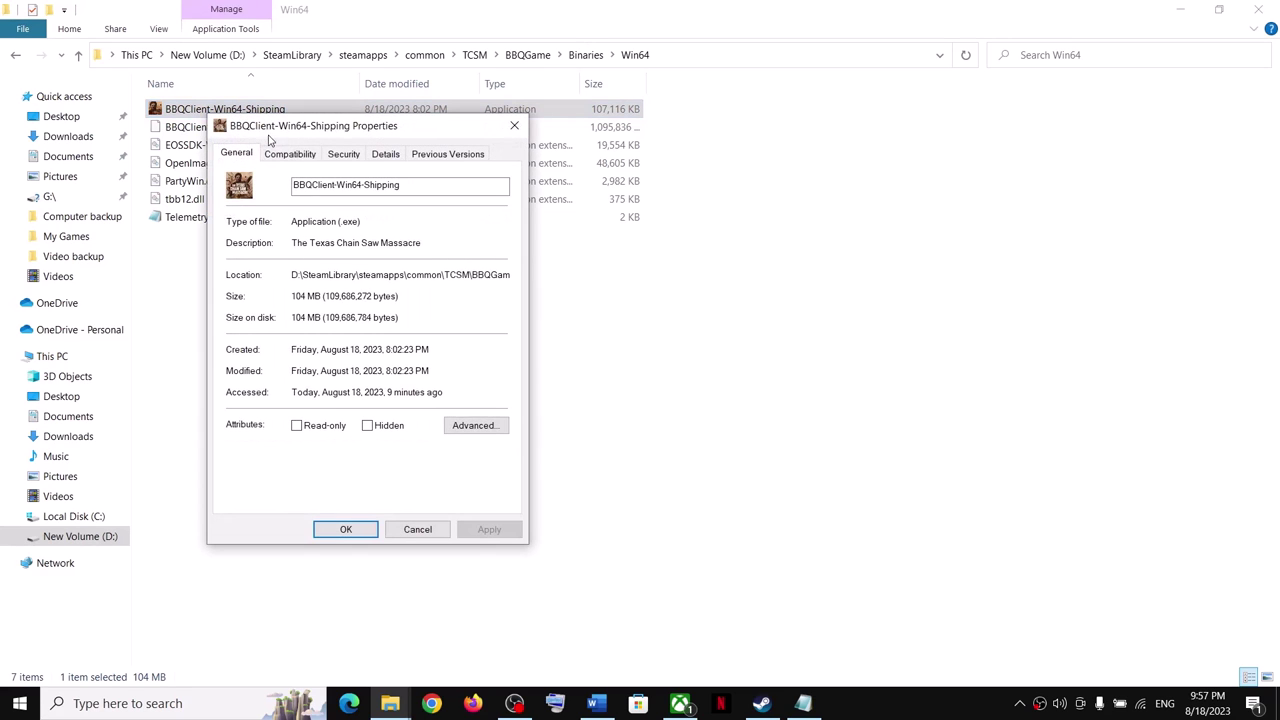
{"action": "left_click", "coordinate": [280, 155]}
{"action": "left_click", "coordinate": [239, 264]}
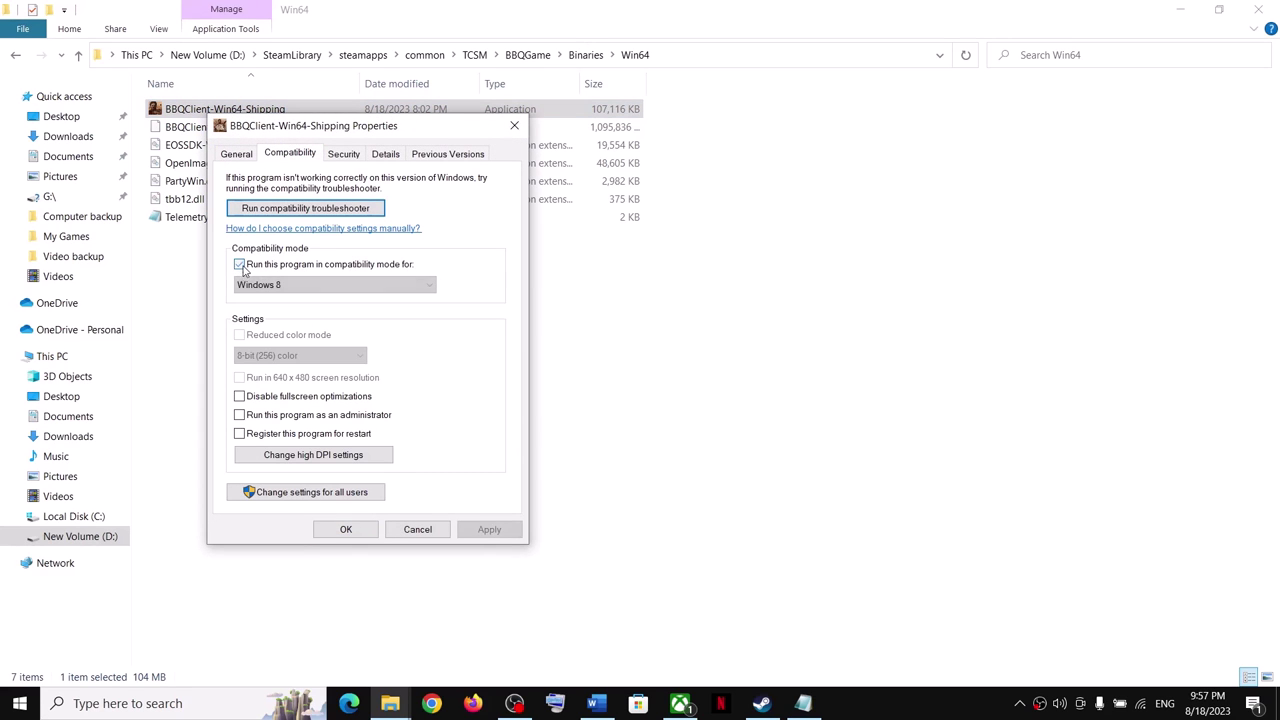
{"action": "left_click", "coordinate": [288, 286]}
{"action": "left_click", "coordinate": [282, 343]}
{"action": "left_click", "coordinate": [292, 286]}
{"action": "left_click", "coordinate": [284, 332]}
{"action": "left_click", "coordinate": [488, 529]}
{"action": "left_click", "coordinate": [346, 529]}
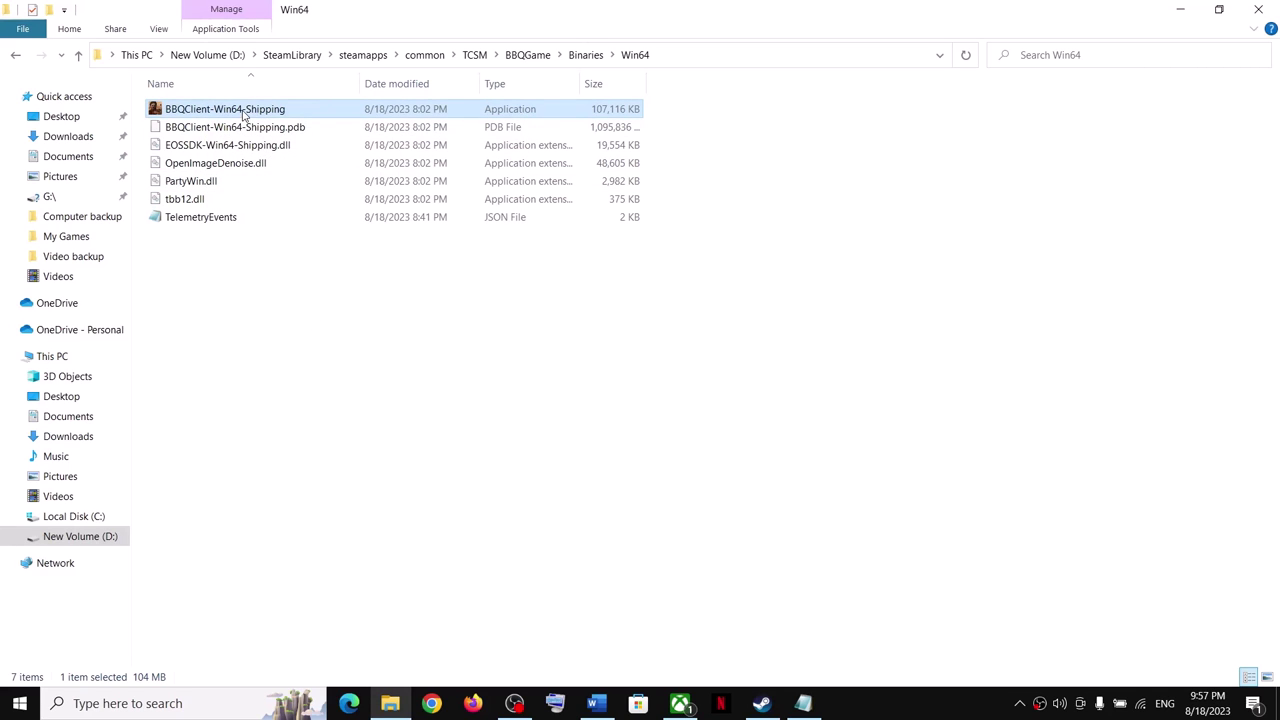
Turn compatibility mode back off for BBQClient-Win64-Shipping and apply it
{"action": "right_click", "coordinate": [242, 114]}
{"action": "left_click", "coordinate": [292, 426]}
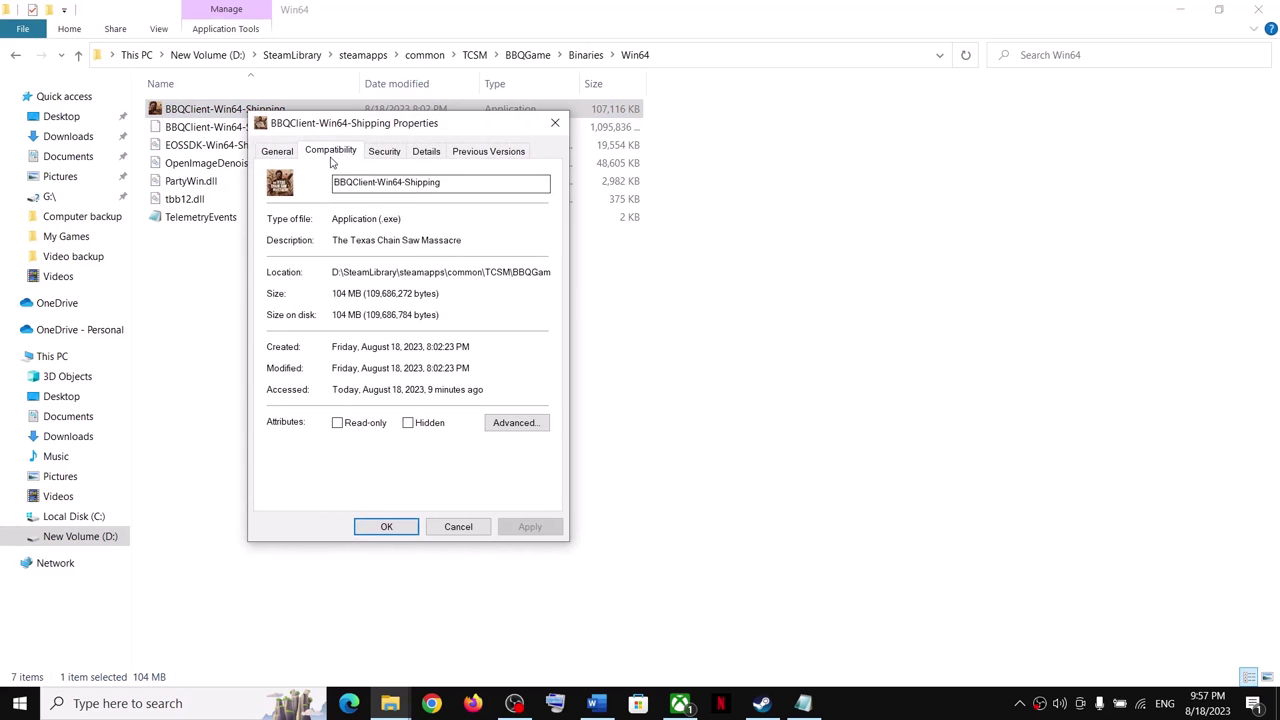
{"action": "left_click", "coordinate": [331, 151]}
{"action": "left_click", "coordinate": [280, 262]}
{"action": "left_click", "coordinate": [529, 526]}
{"action": "left_click", "coordinate": [383, 526]}
Back in the TCSM folder, turn off compatibility mode for BBQClient and apply it
{"action": "left_click", "coordinate": [78, 55]}
{"action": "left_click", "coordinate": [78, 55]}
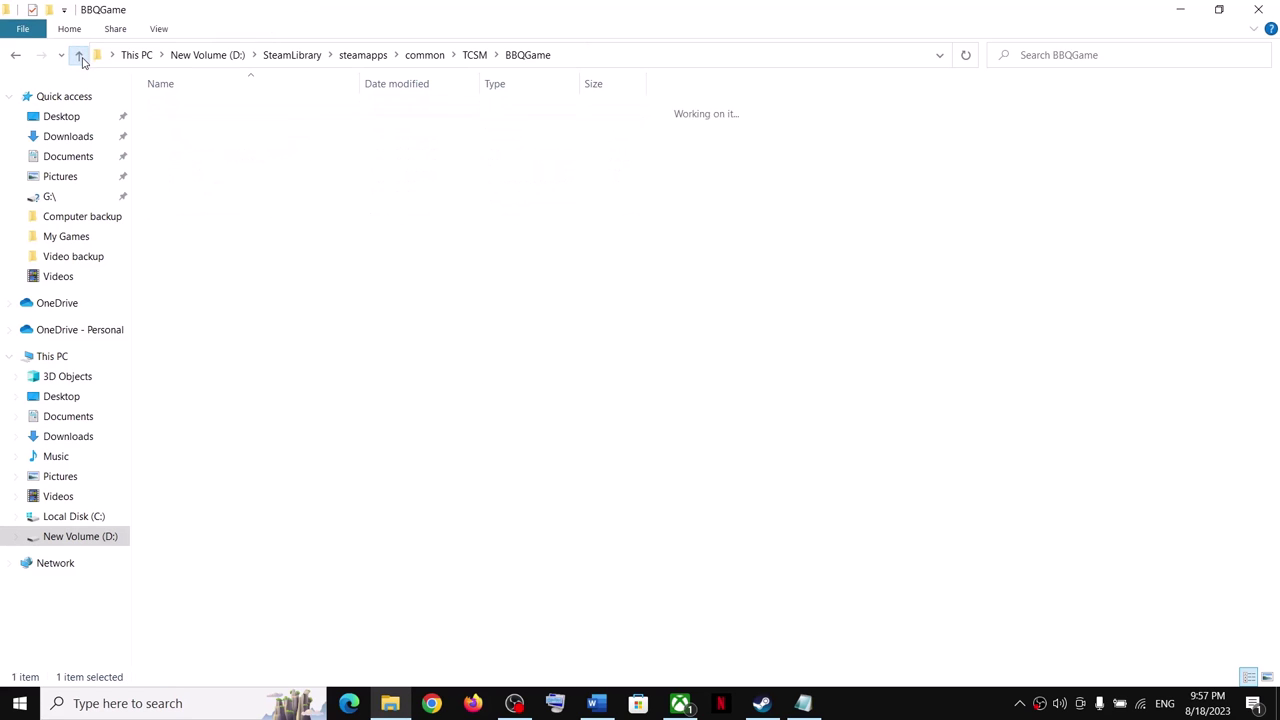
{"action": "left_click", "coordinate": [78, 55]}
{"action": "left_click", "coordinate": [185, 168]}
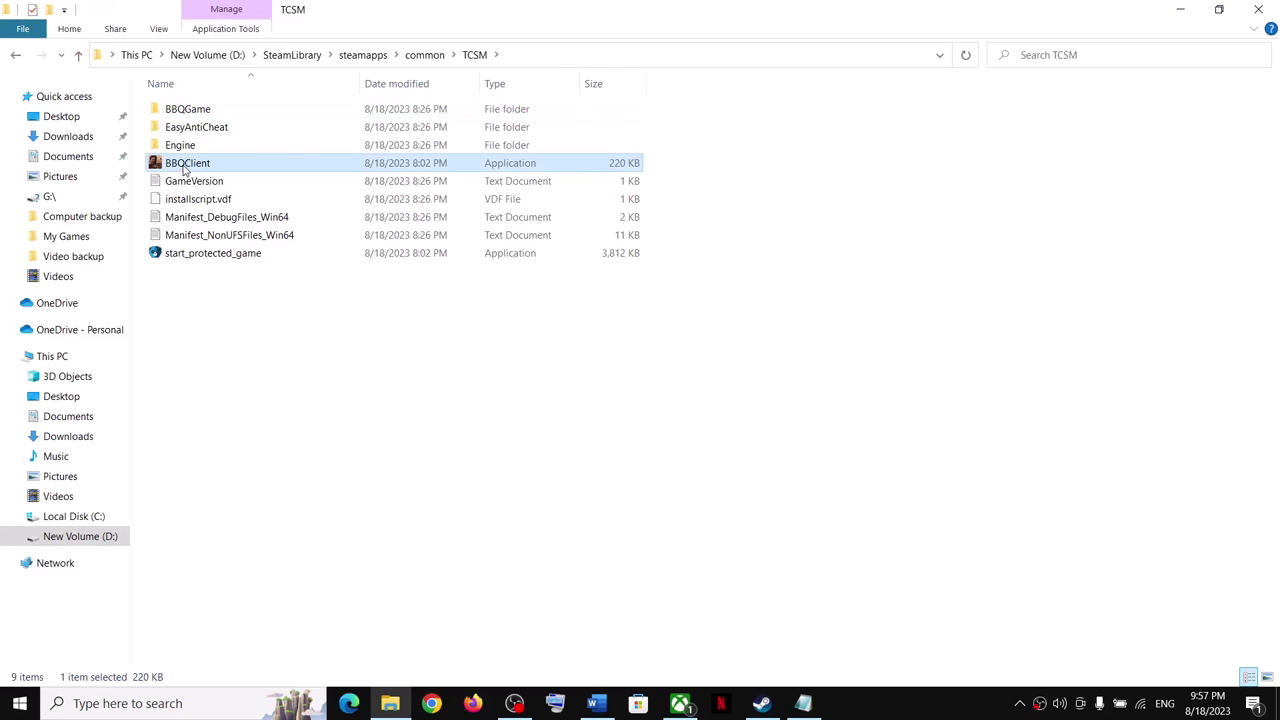
{"action": "right_click", "coordinate": [183, 166]}
{"action": "left_click", "coordinate": [276, 484]}
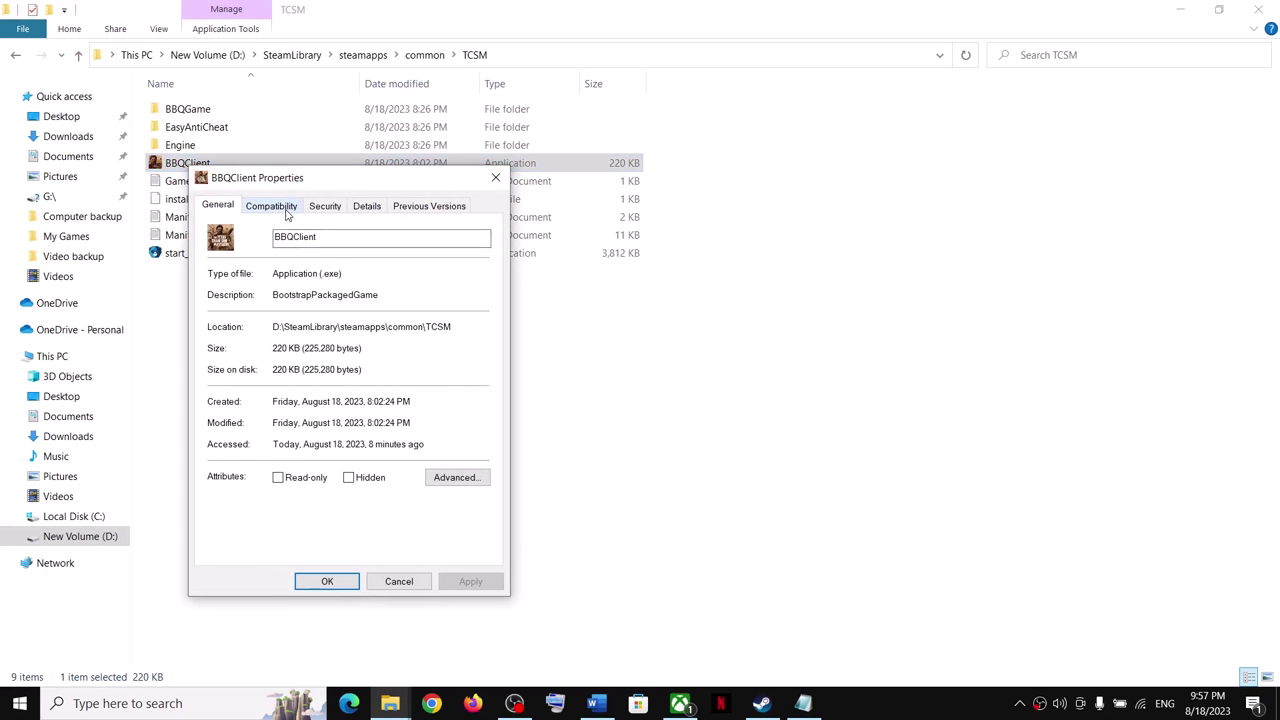
{"action": "left_click", "coordinate": [271, 205]}
{"action": "left_click", "coordinate": [221, 318]}
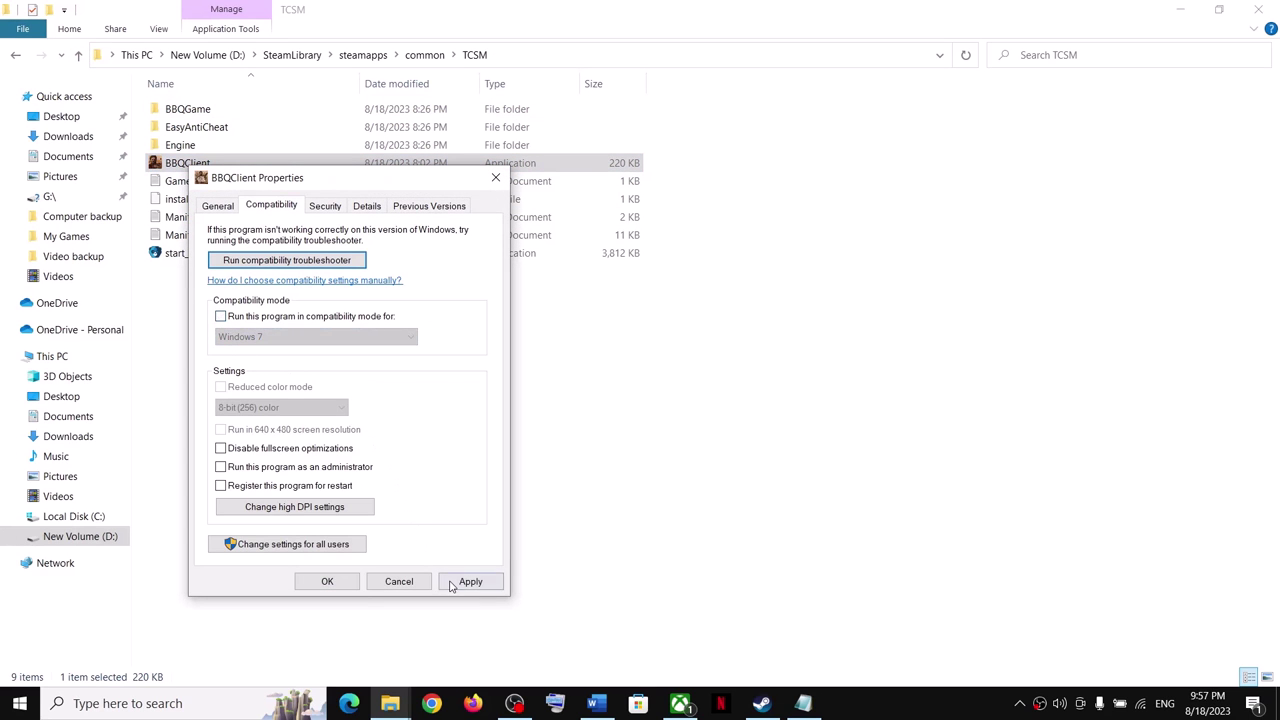
{"action": "left_click", "coordinate": [334, 585]}
{"action": "left_click", "coordinate": [596, 703]}
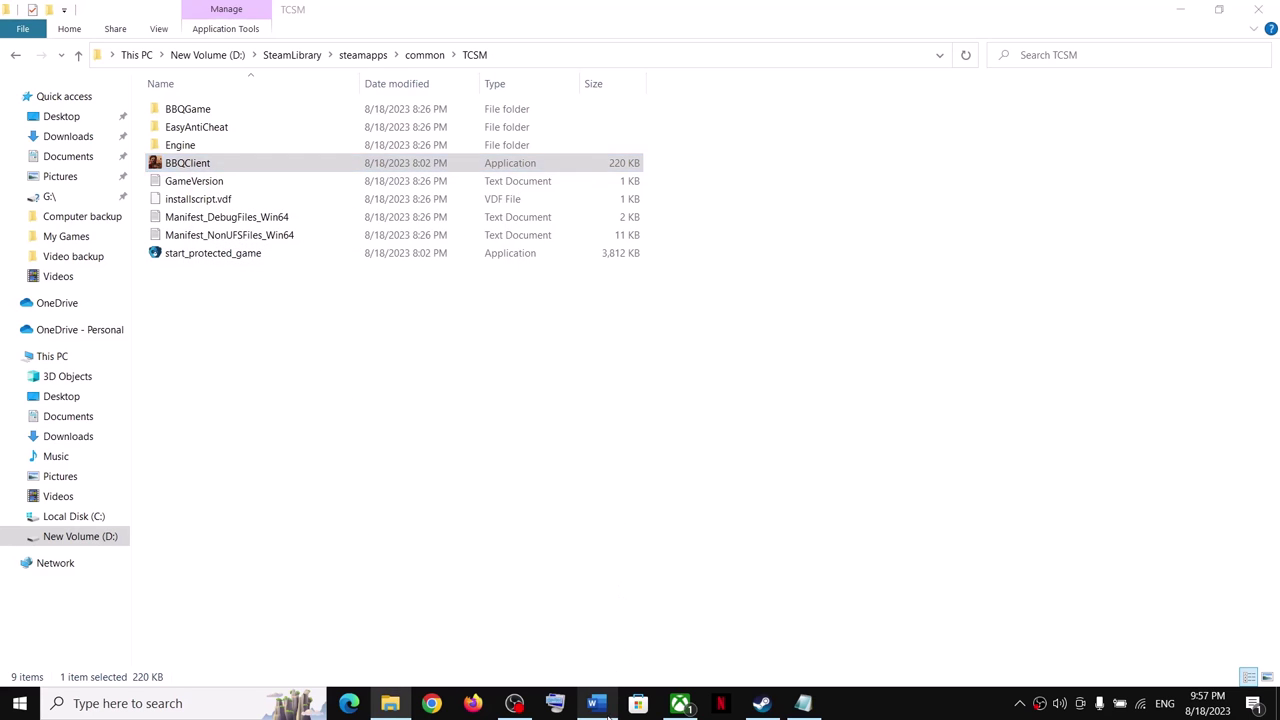
Highlight the Game Pass note about making a desktop shortcut and running it as administrator
{"action": "scroll", "coordinate": [343, 393], "scroll_direction": "down", "scroll_amount": 2}
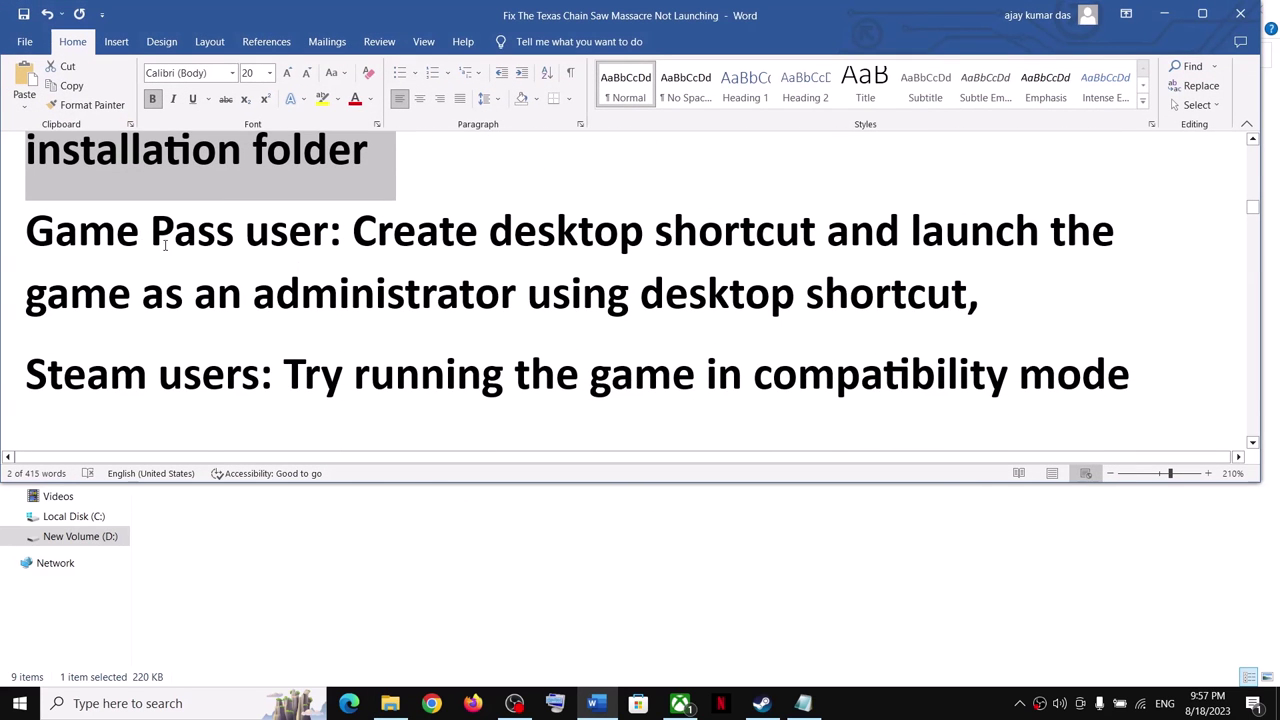
{"action": "left_click_drag", "start_coordinate": [42, 236], "coordinate": [248, 263]}
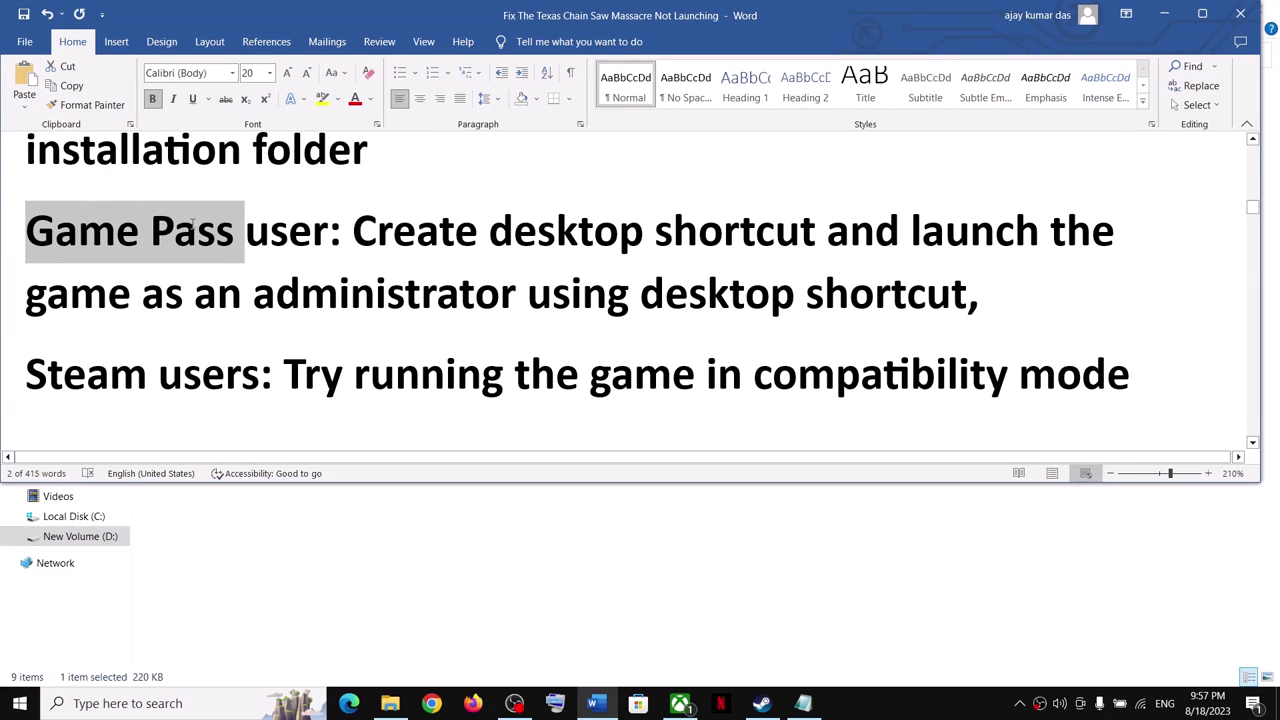
{"action": "left_click", "coordinate": [248, 262]}
{"action": "left_click_drag", "start_coordinate": [33, 229], "coordinate": [822, 234]}
{"action": "left_click_drag", "start_coordinate": [927, 233], "coordinate": [982, 295]}
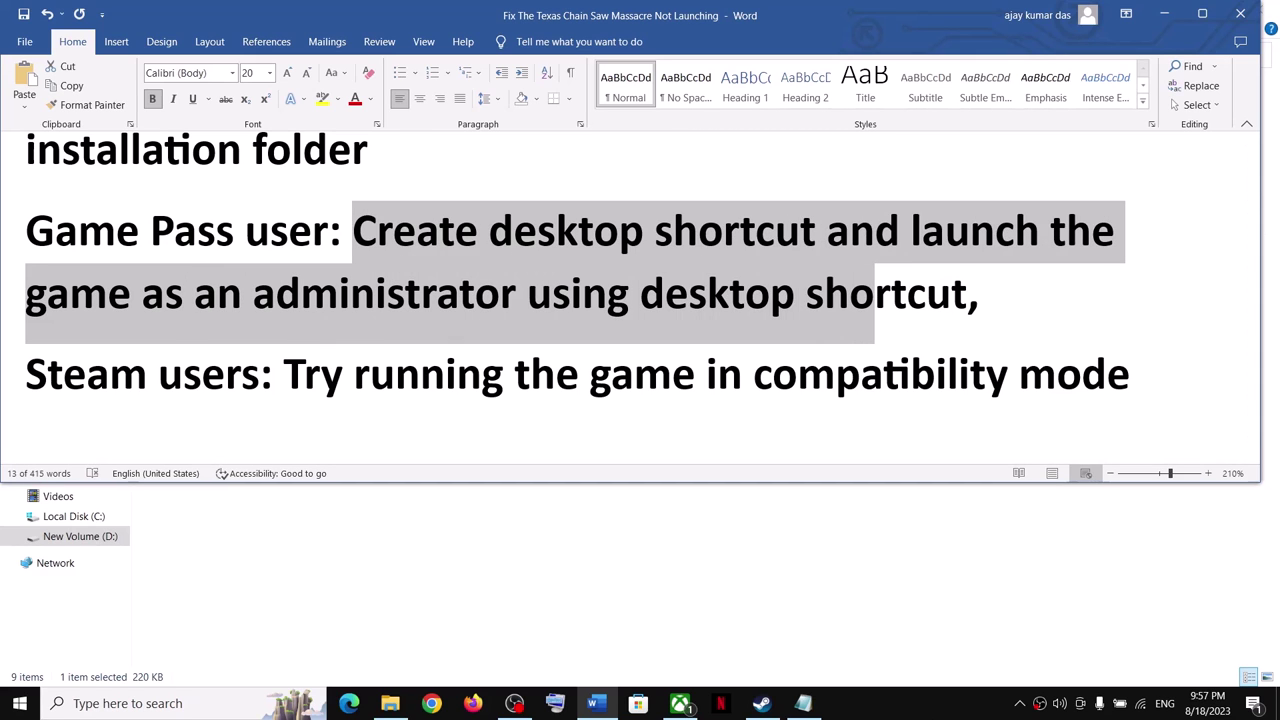
{"action": "left_click", "coordinate": [898, 703]}
{"action": "left_click", "coordinate": [903, 677]}
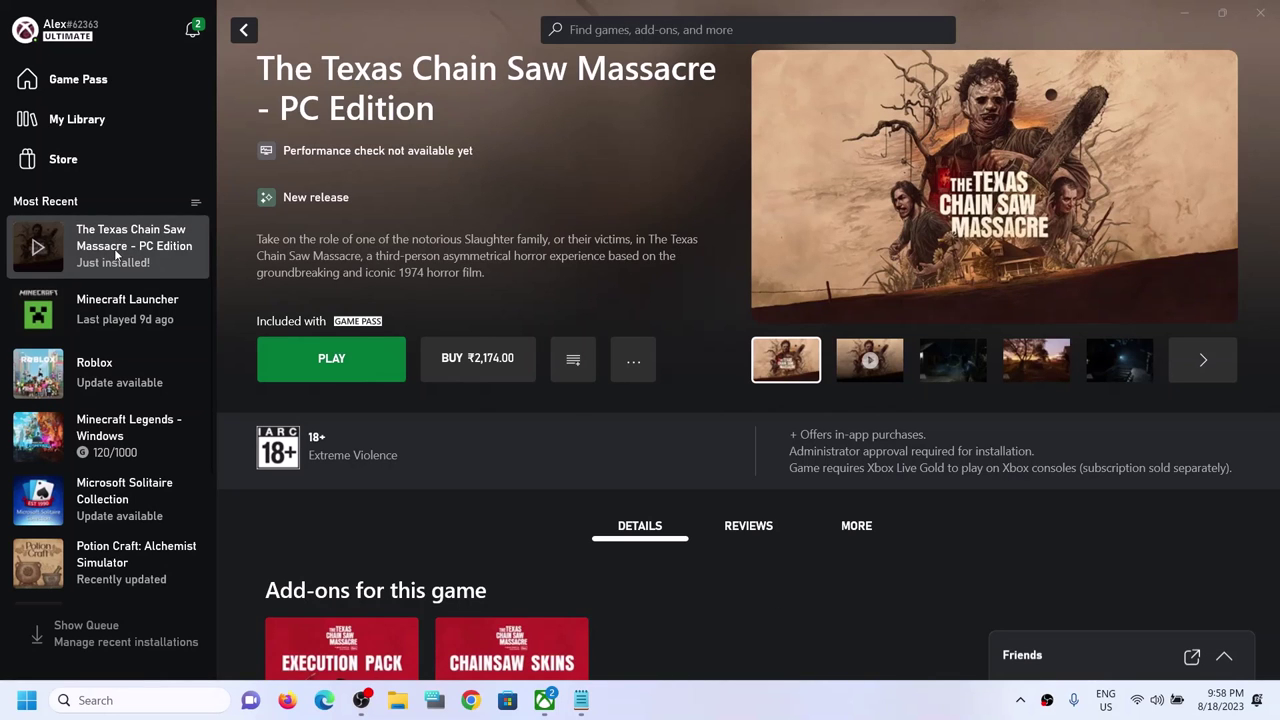
Create a desktop shortcut for The Texas Chain Saw Massacre via Manage, then inspect it on the desktop
{"action": "right_click", "coordinate": [115, 256]}
{"action": "left_click", "coordinate": [73, 368]}
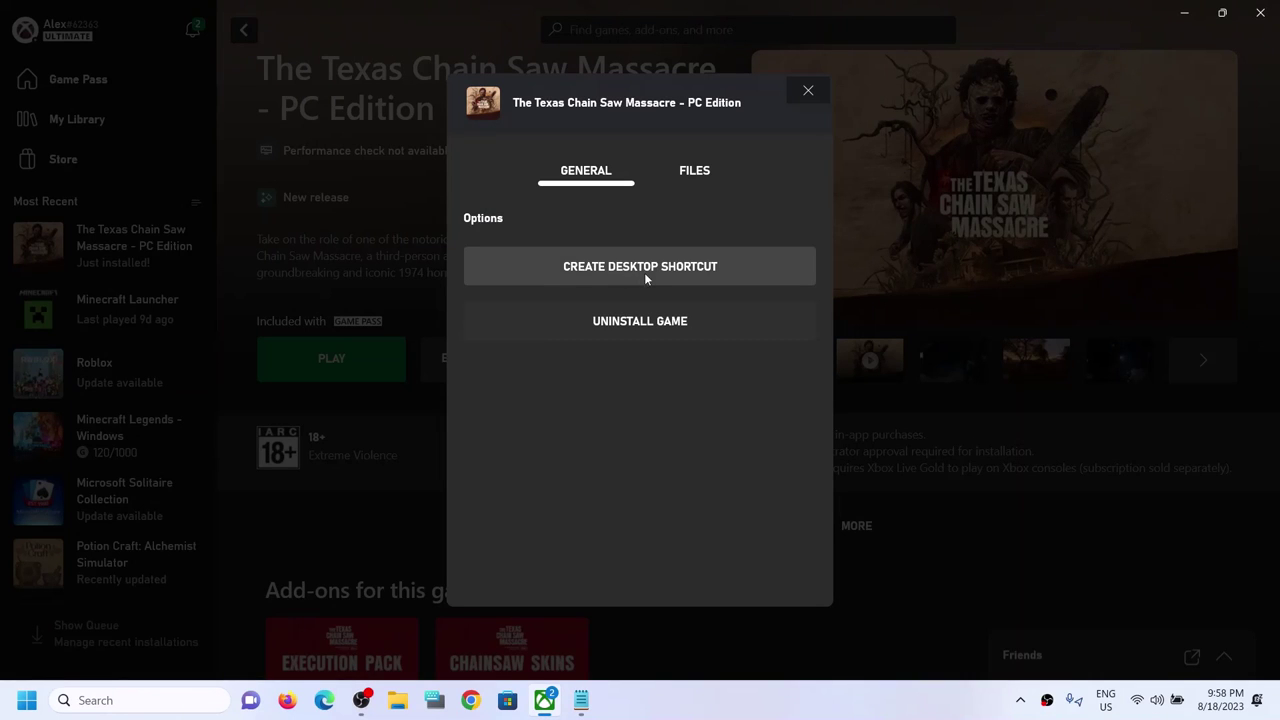
{"action": "left_click", "coordinate": [687, 268]}
{"action": "key", "text": "super+d"}
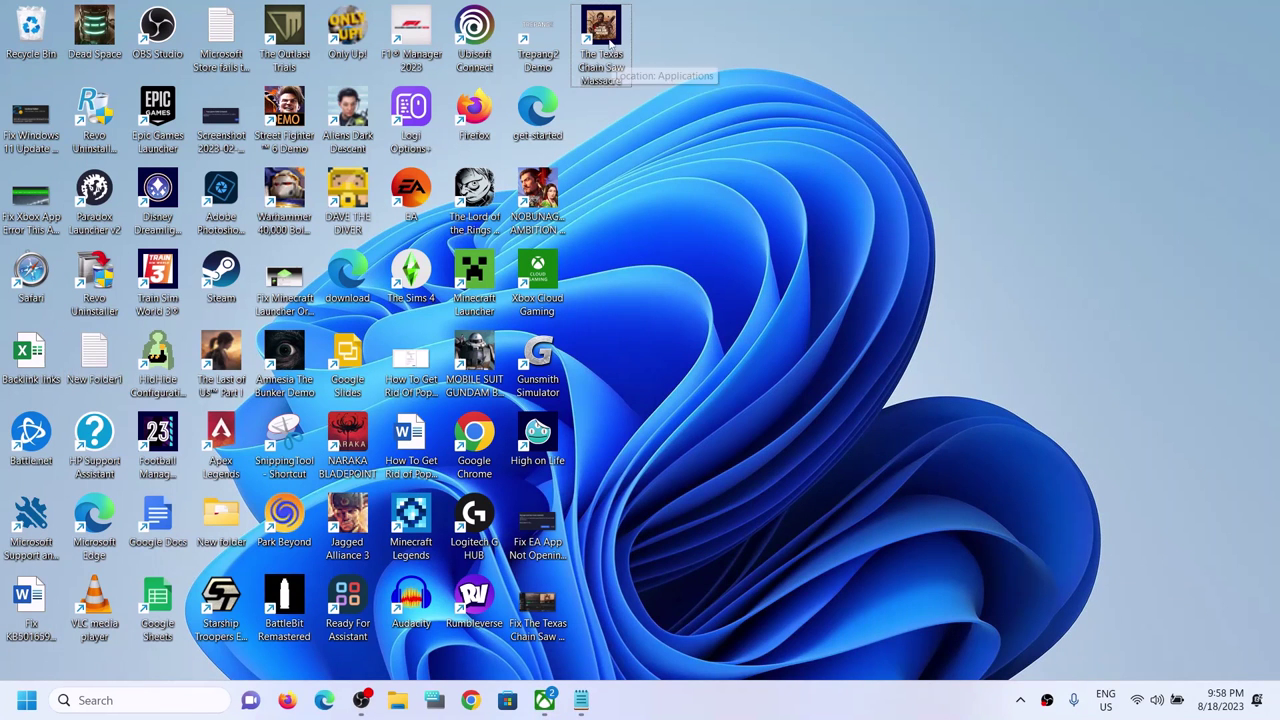
{"action": "right_click", "coordinate": [612, 45]}
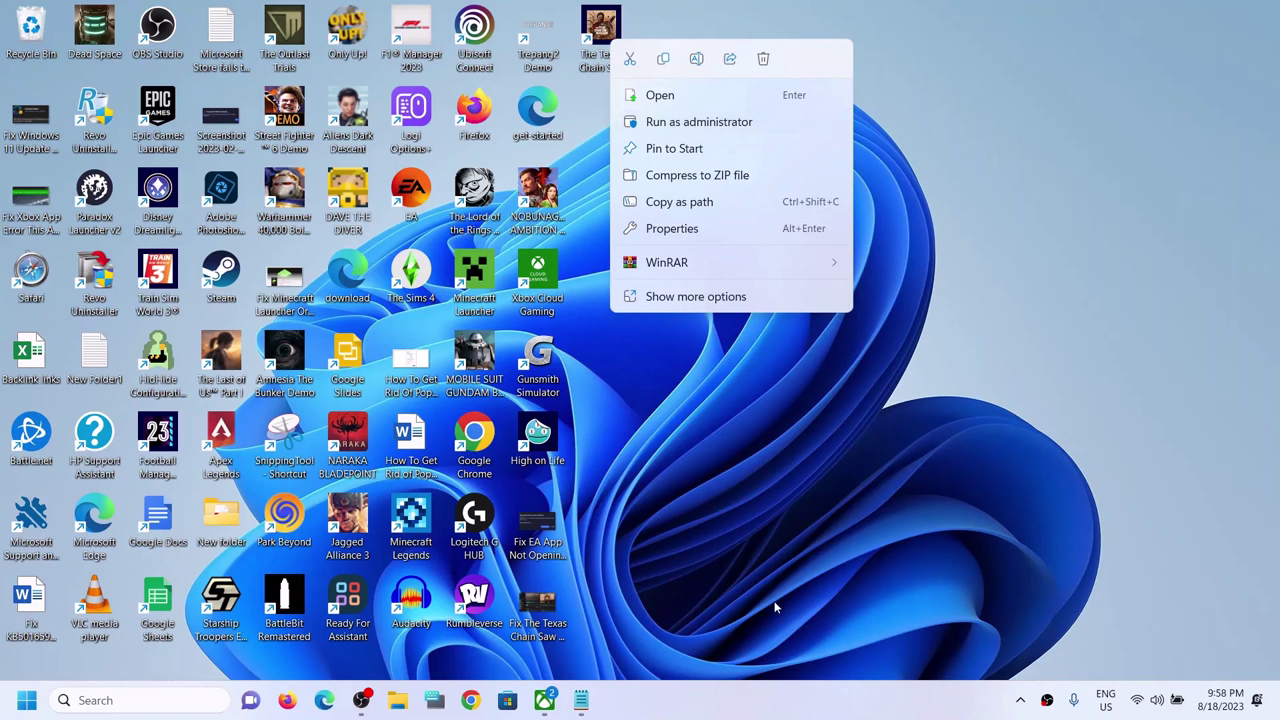
{"action": "left_click", "coordinate": [730, 688]}
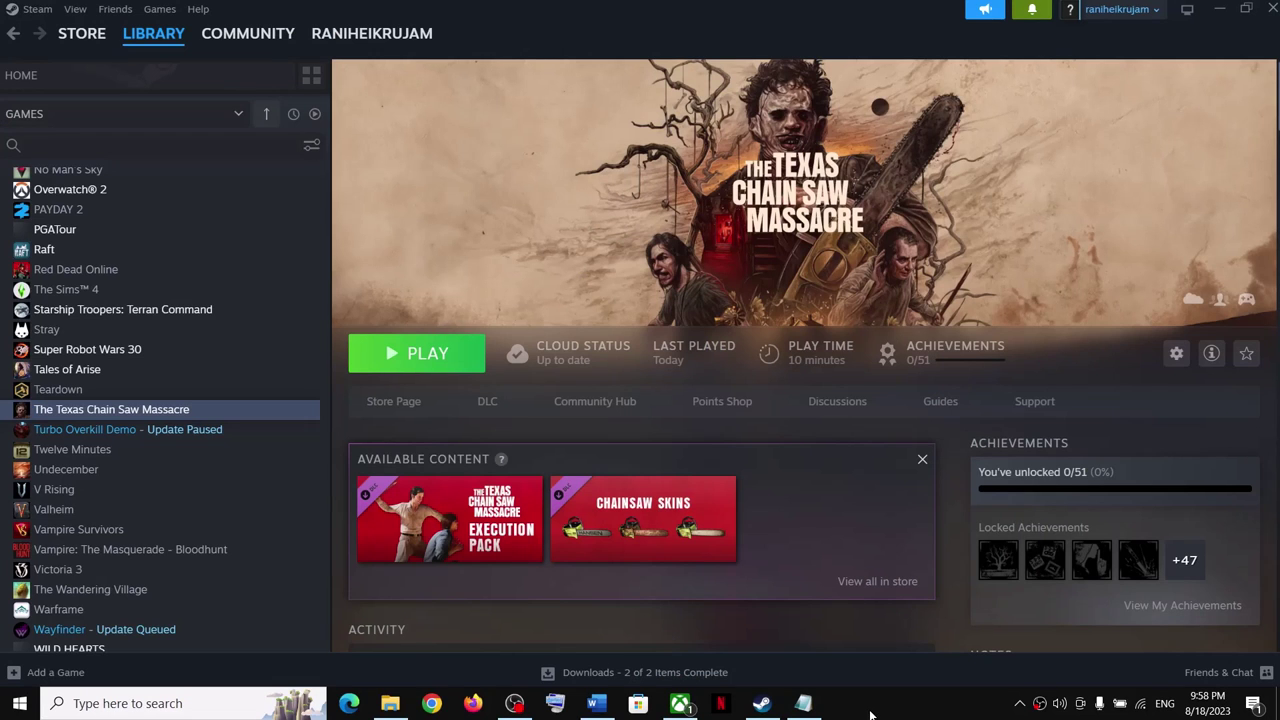
Read the Step 6 note on verifying Steam game files in the Word guide
{"action": "left_click", "coordinate": [596, 703]}
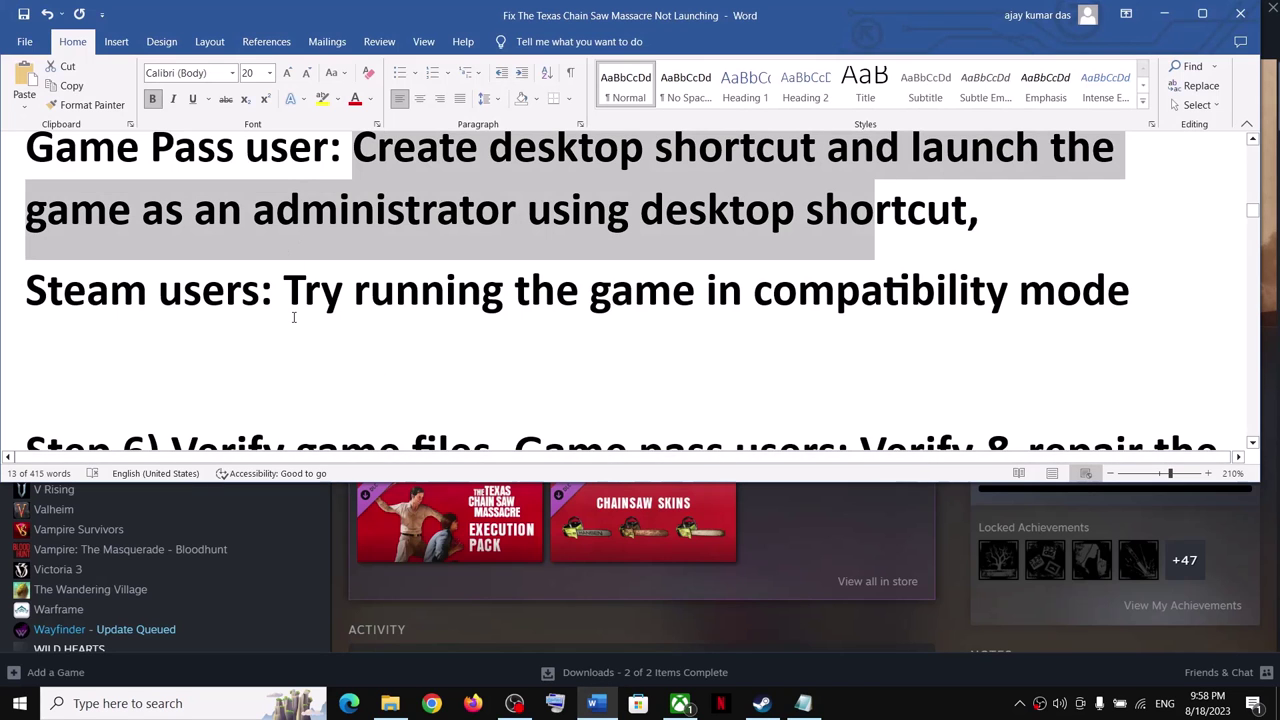
{"action": "scroll", "coordinate": [290, 290], "scroll_direction": "down", "scroll_amount": 5}
{"action": "left_click_drag", "start_coordinate": [171, 205], "coordinate": [378, 205]}
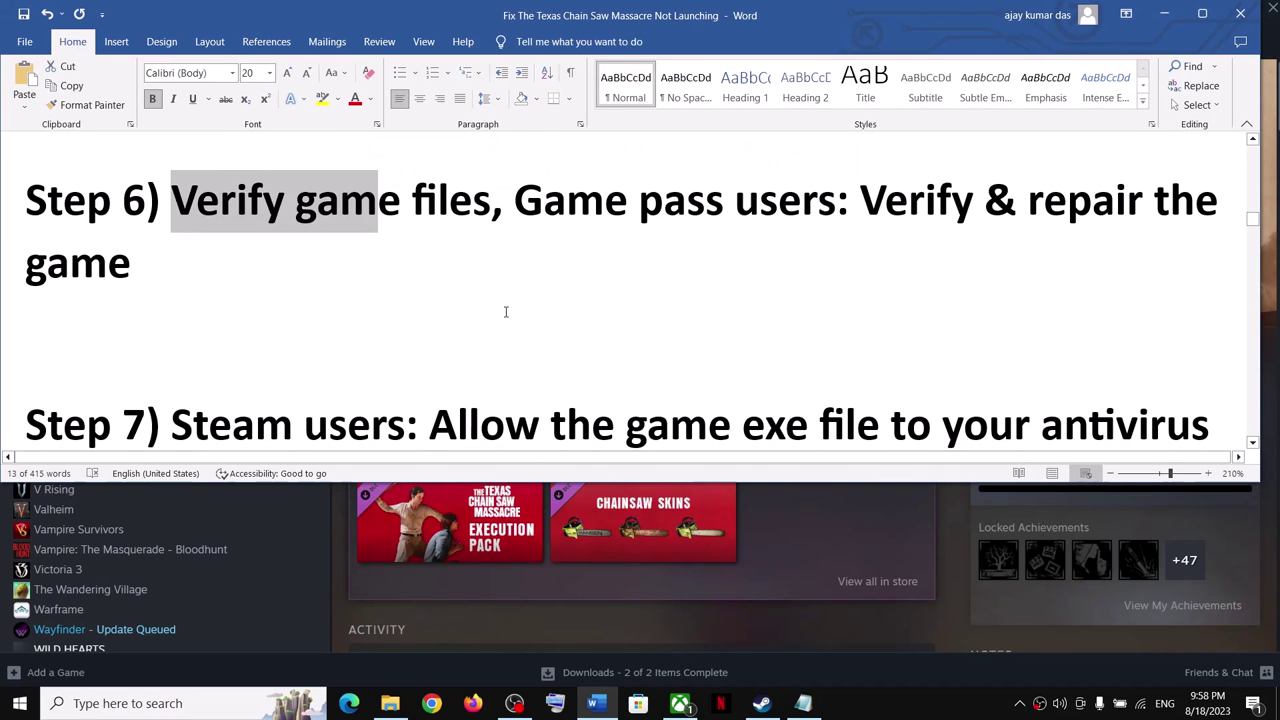
{"action": "scroll", "coordinate": [506, 309], "scroll_direction": "up", "scroll_amount": 1}
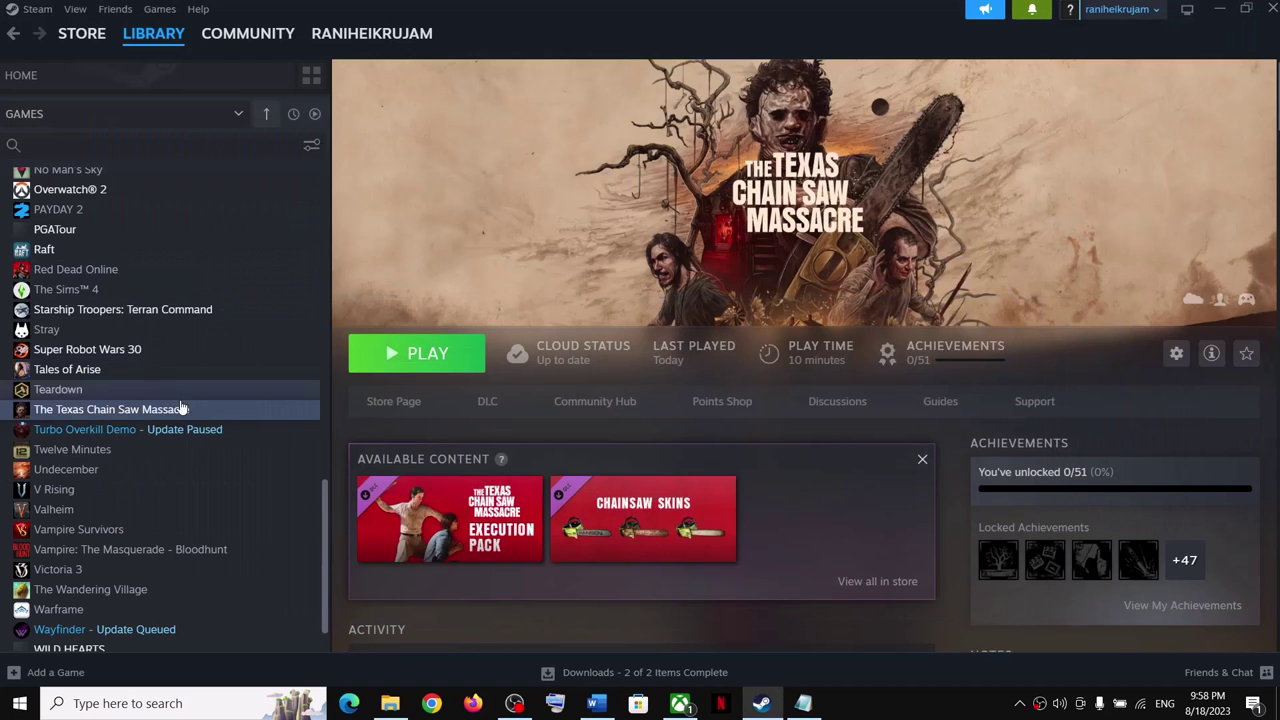
View the Installed Files section of The Texas Chain Saw Massacre's Steam properties
{"action": "right_click", "coordinate": [149, 416]}
{"action": "left_click", "coordinate": [190, 540]}
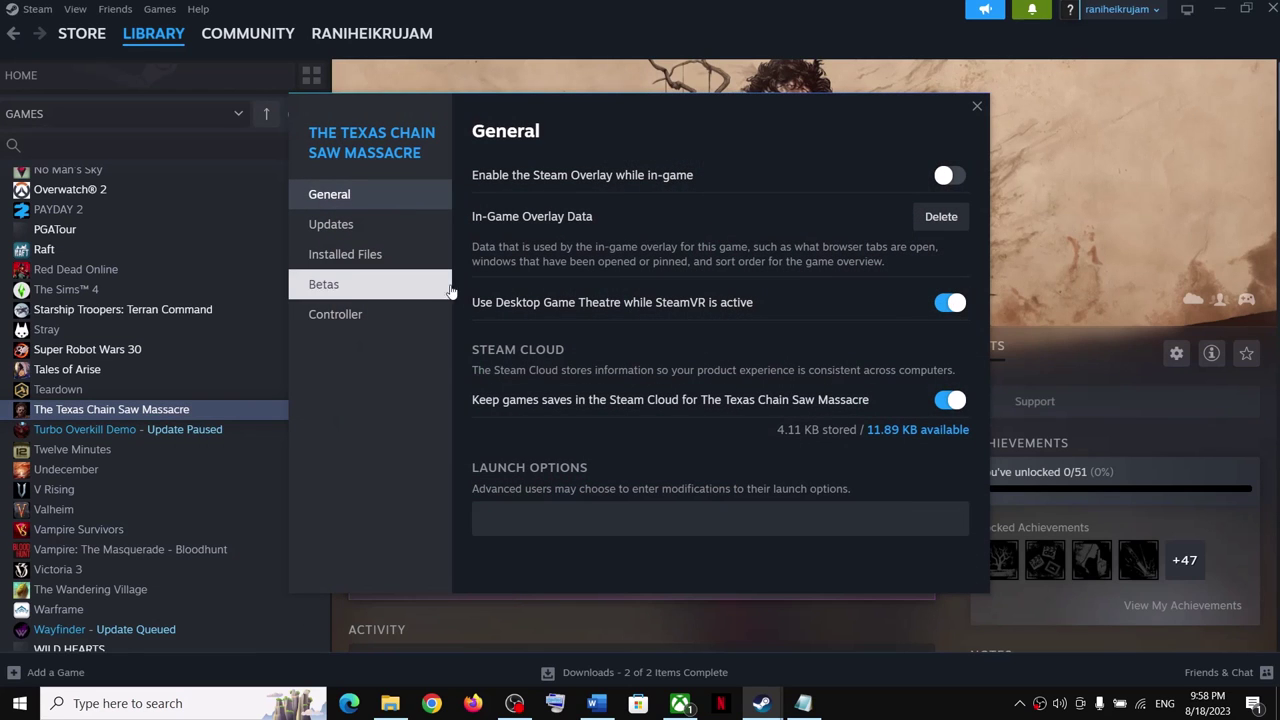
{"action": "left_click", "coordinate": [388, 256]}
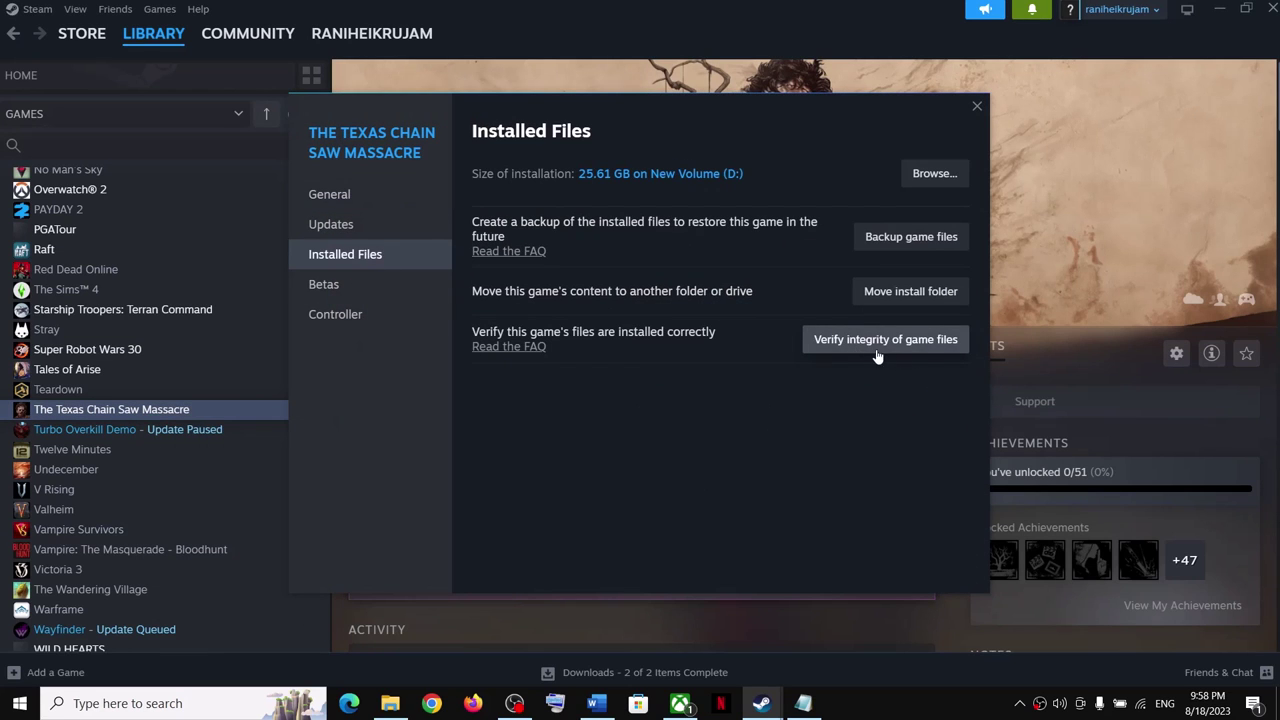
{"action": "left_click", "coordinate": [977, 107]}
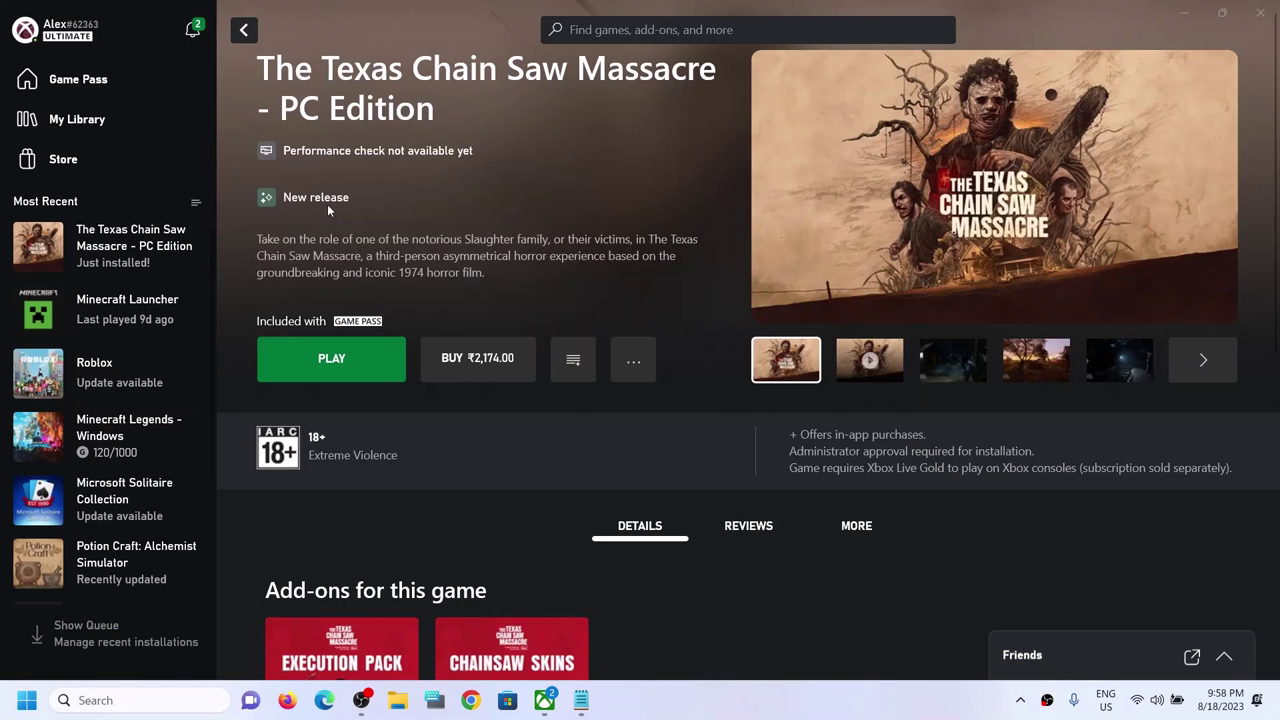
Run Verify and Repair on The Texas Chain Saw Massacre's files and confirm with Yes
{"action": "right_click", "coordinate": [122, 247]}
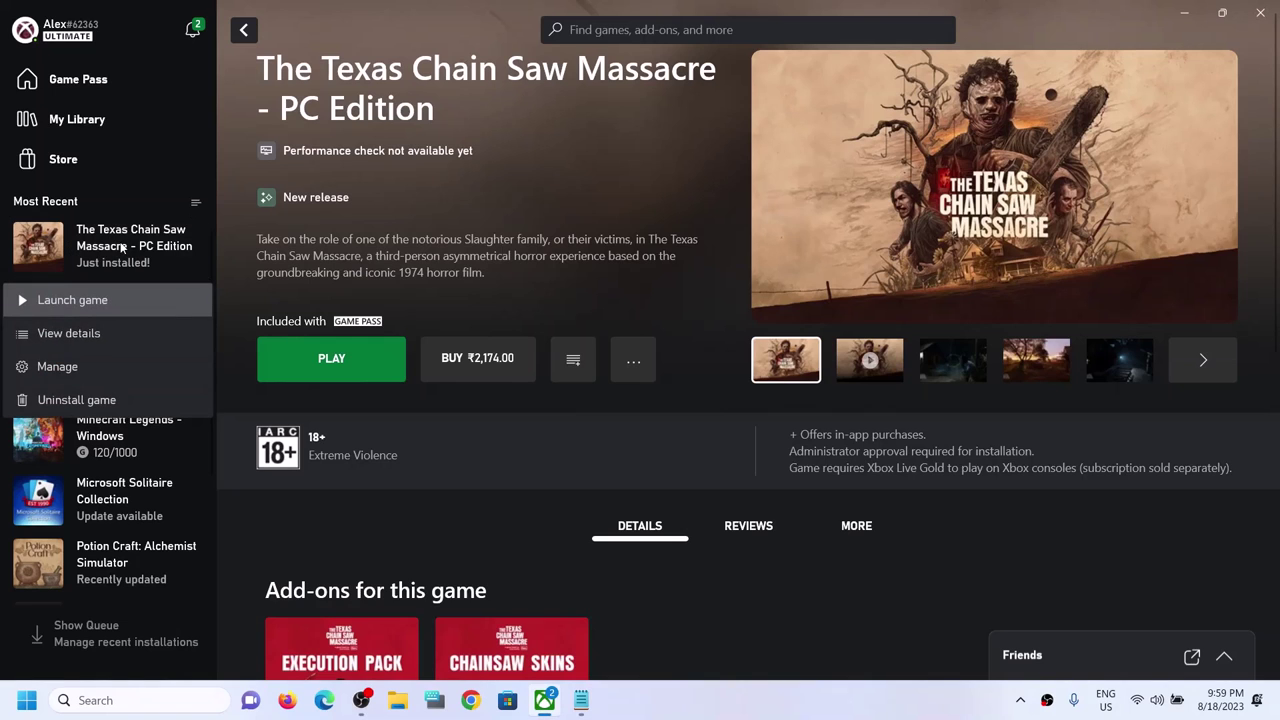
{"action": "left_click", "coordinate": [58, 366]}
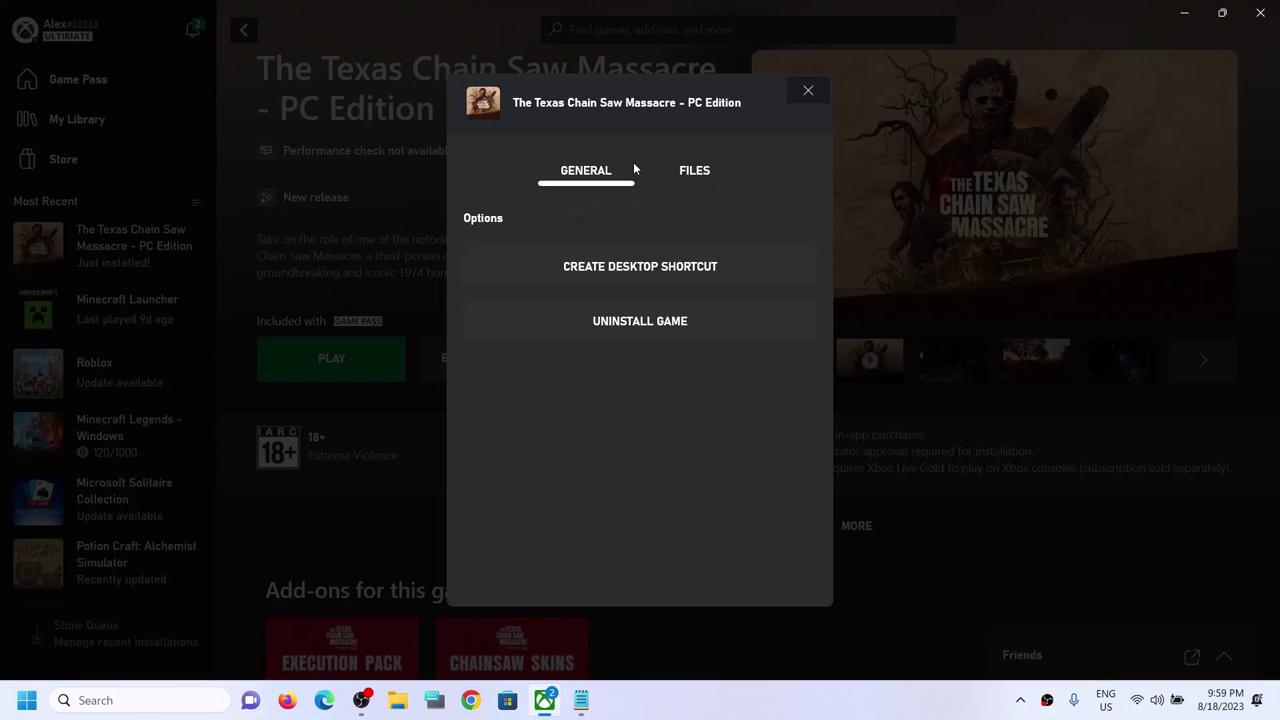
{"action": "left_click", "coordinate": [685, 176]}
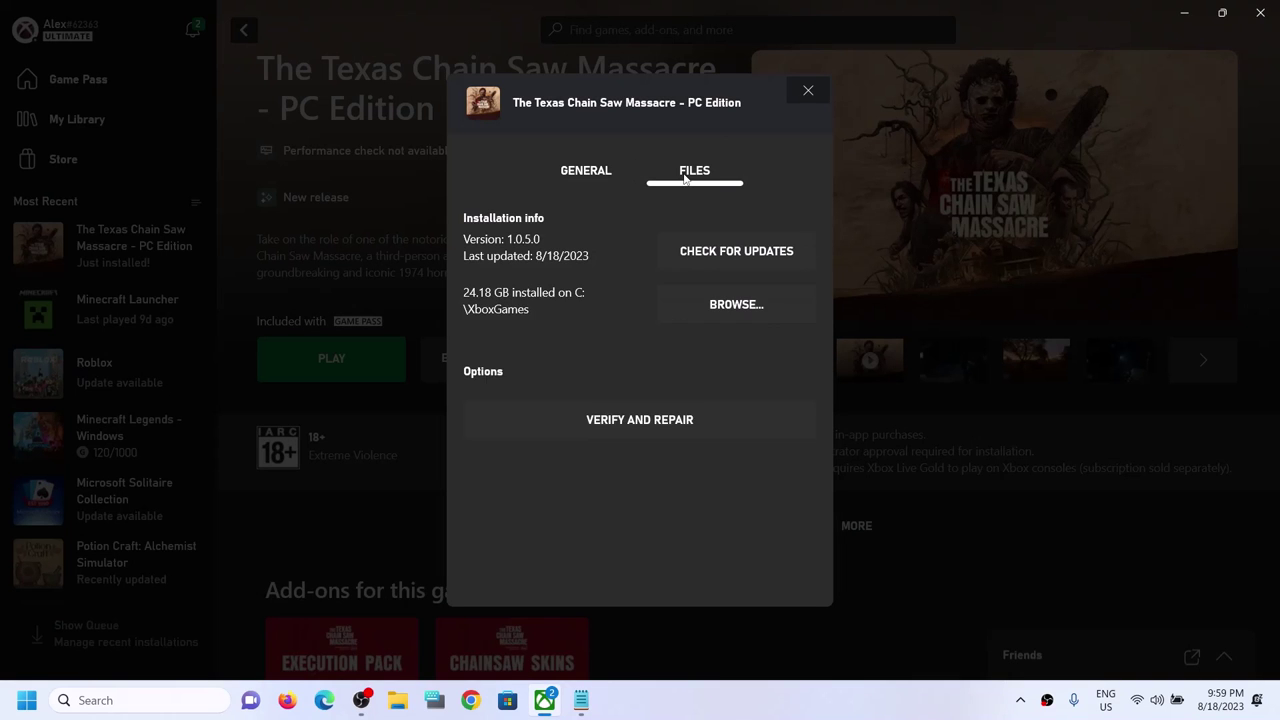
{"action": "left_click", "coordinate": [638, 428]}
{"action": "left_click", "coordinate": [607, 367]}
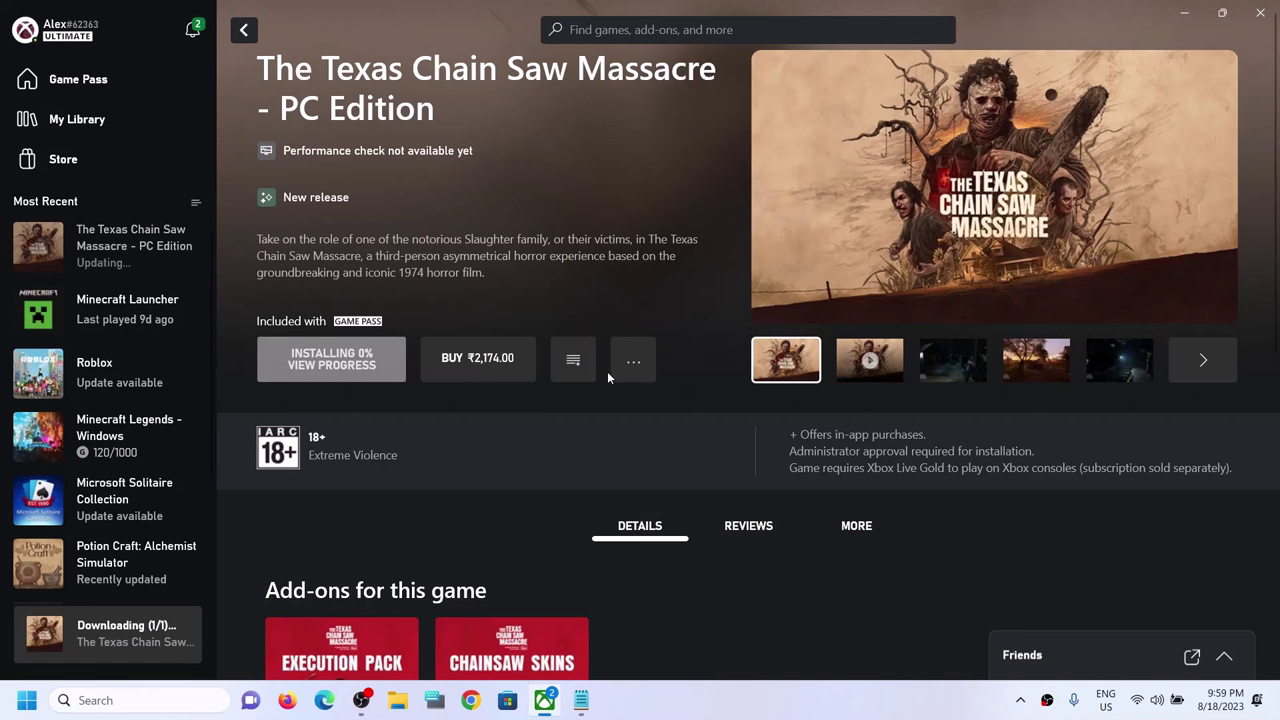